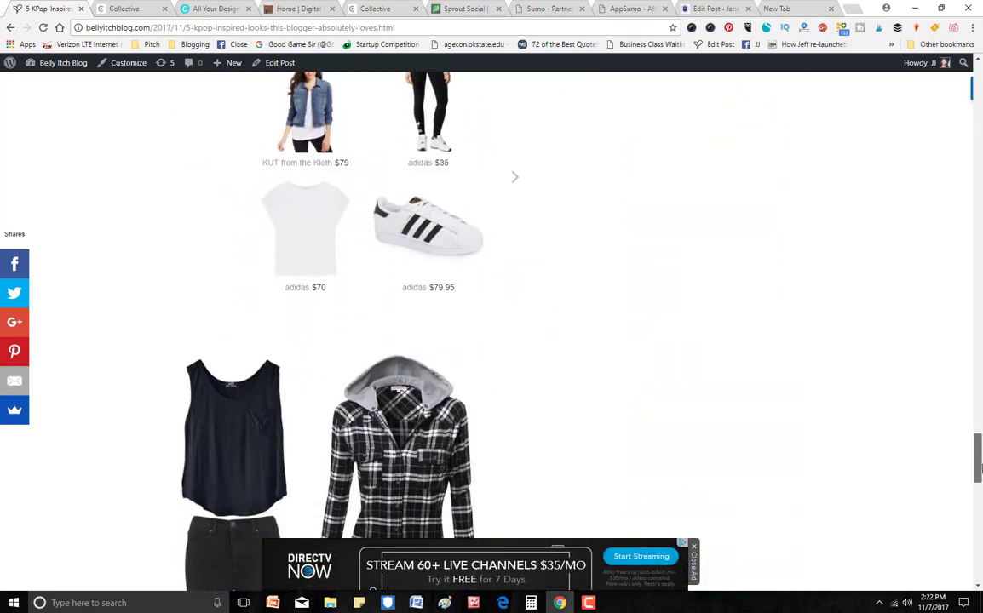
# Examine the KPop-inspired looks blog post, comparing its cover collage with the outfit images and shoppable product widgets further down
pyautogui.moveTo(979, 94); pyautogui.dragTo(979, 96)
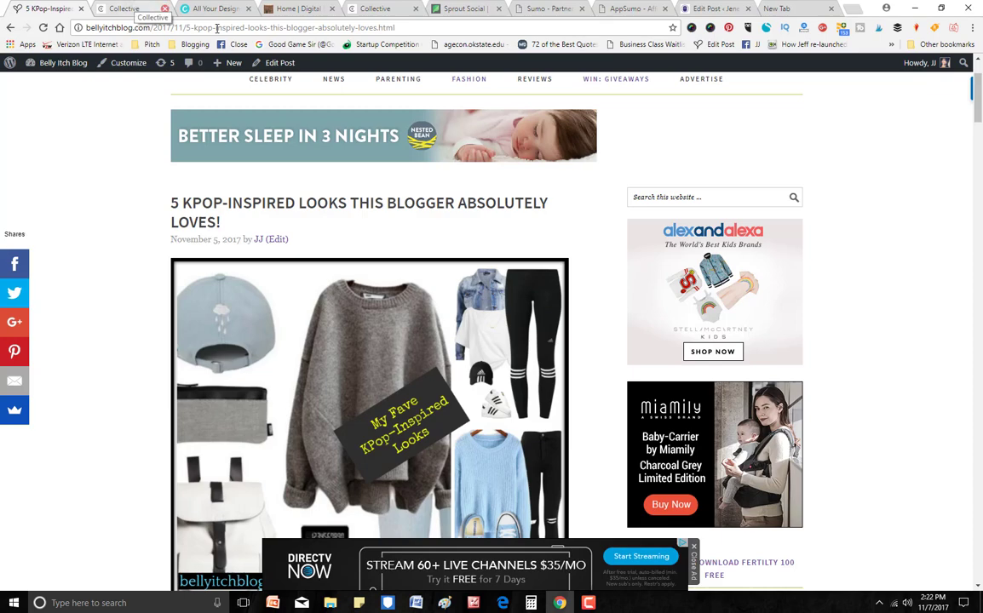
pyautogui.moveTo(979, 100); pyautogui.dragTo(979, 189)
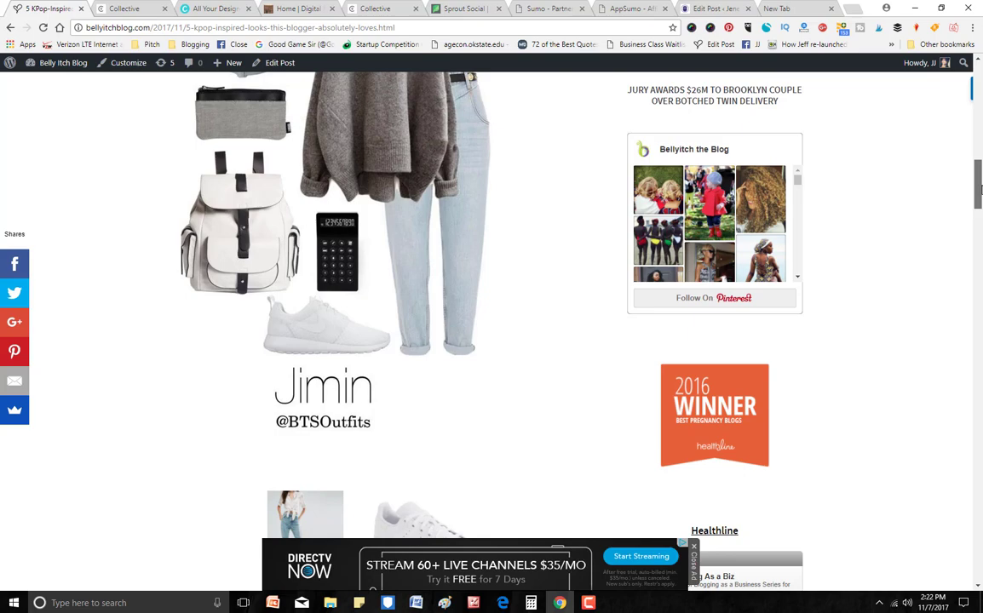
pyautogui.moveTo(980, 196)
pyautogui.mouseDown()
pyautogui.moveTo(979, 223)
pyautogui.moveTo(979, 189)
pyautogui.mouseUp()
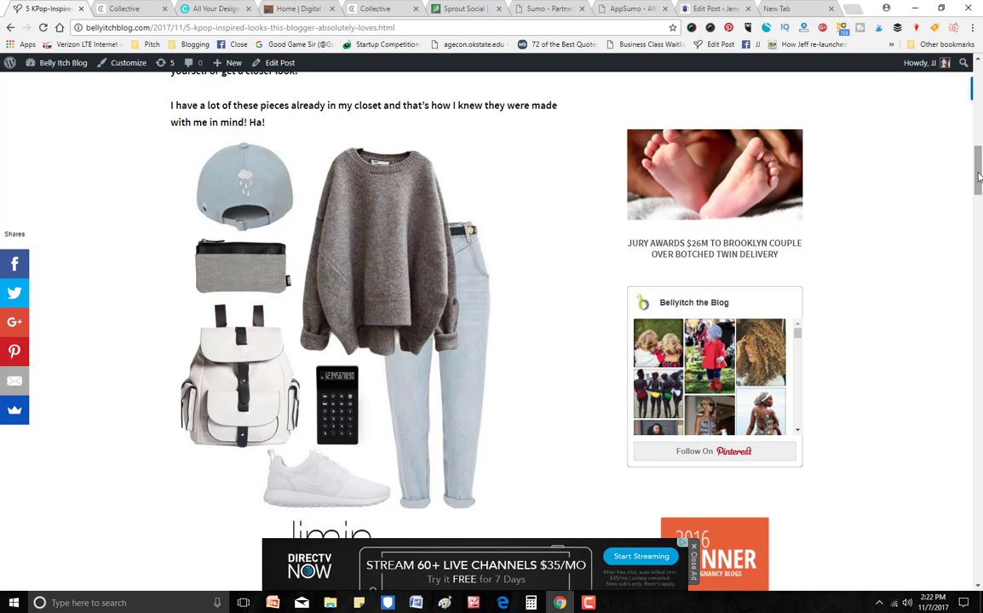
pyautogui.scroll(-1, 511, 222)
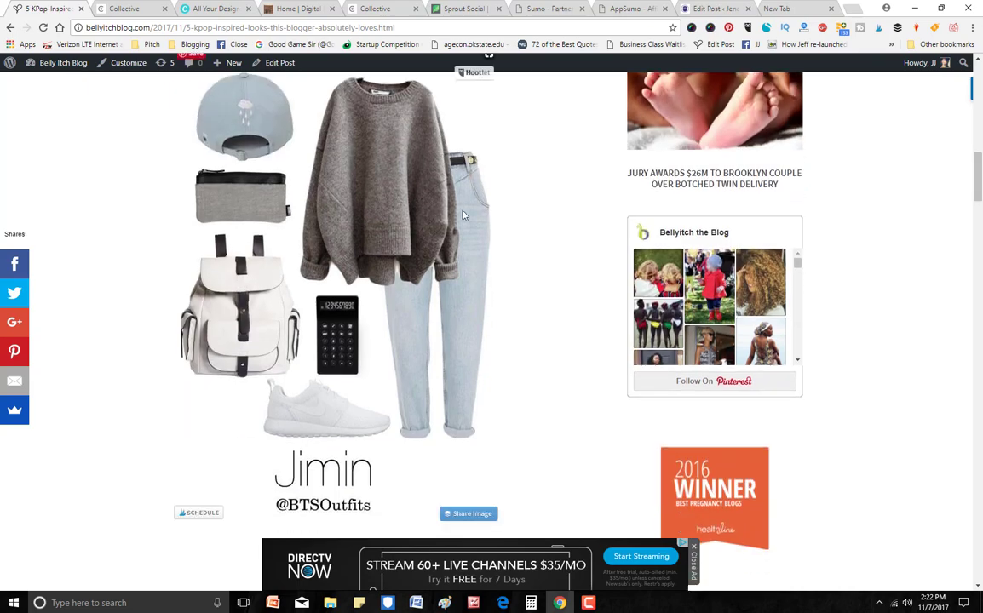
pyautogui.moveTo(977, 196); pyautogui.dragTo(955, 309)
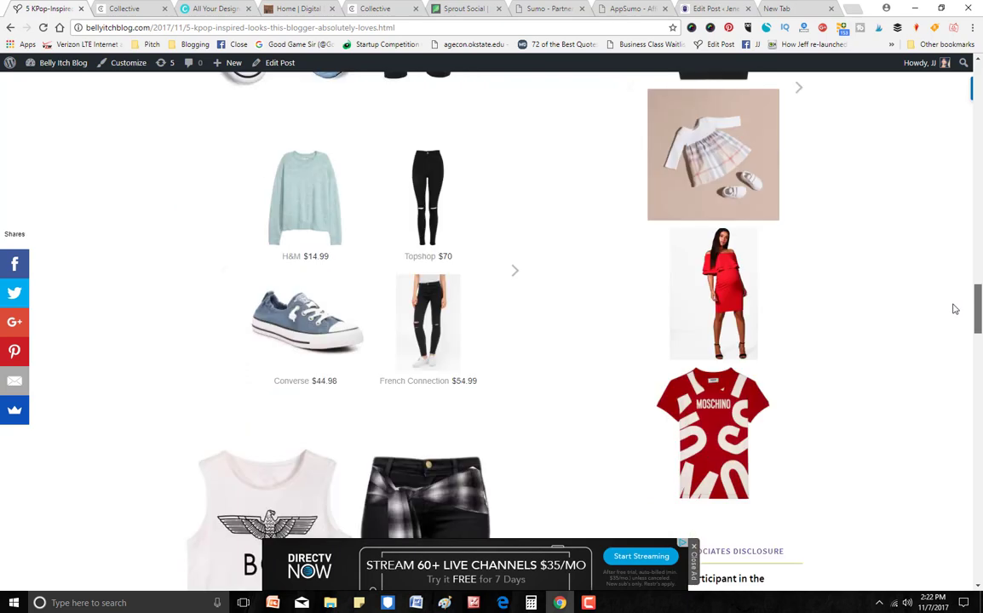
pyautogui.moveTo(955, 309); pyautogui.dragTo(978, 92)
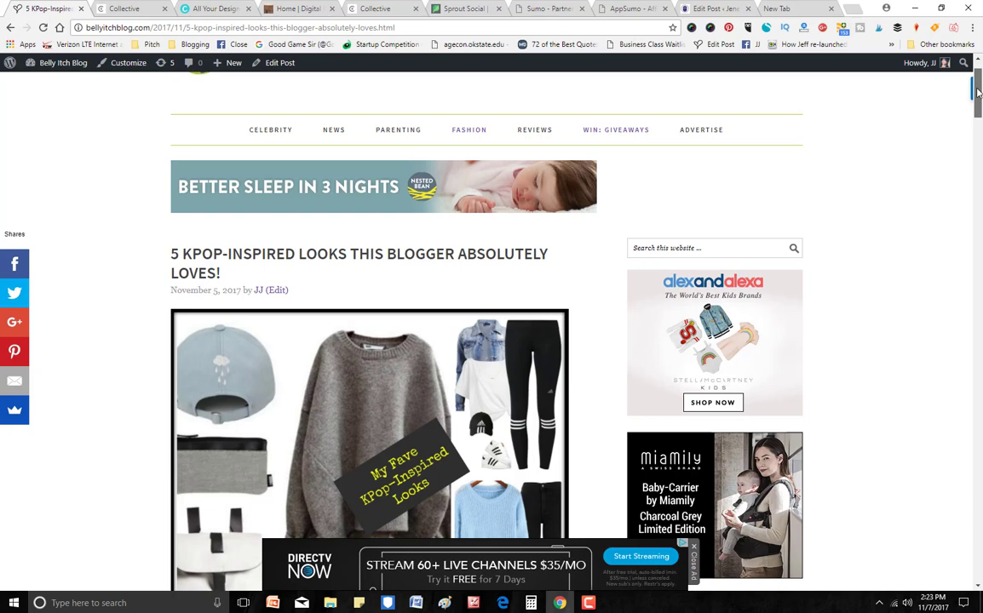
pyautogui.moveTo(977, 92); pyautogui.dragTo(977, 95)
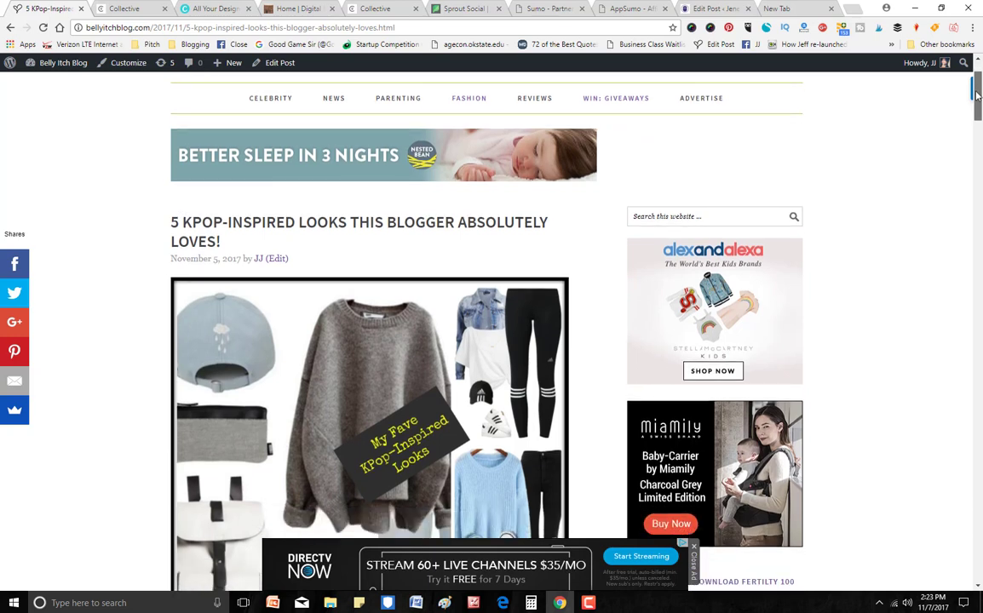
pyautogui.moveTo(976, 98); pyautogui.dragTo(973, 115)
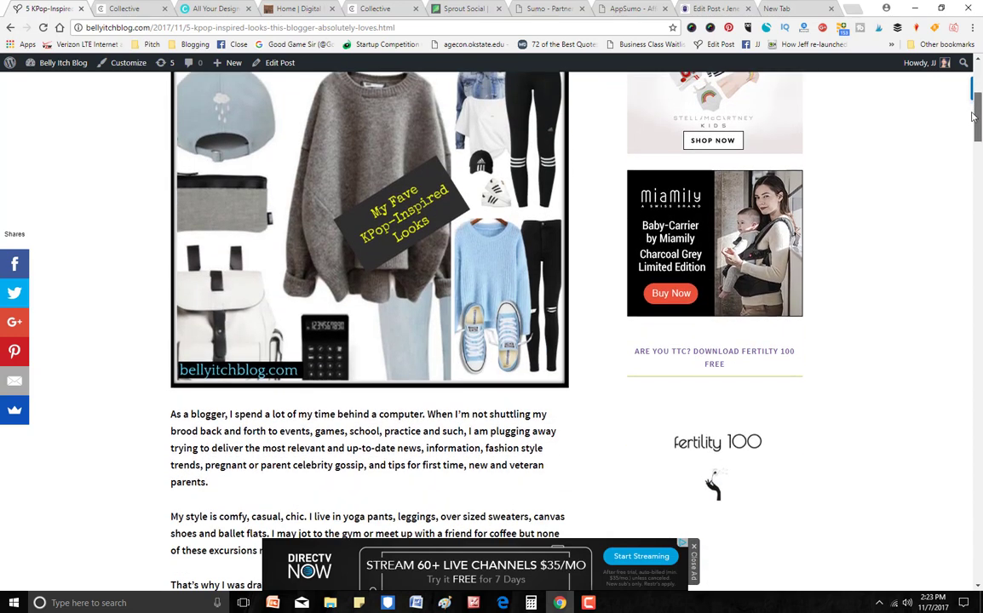
pyautogui.moveTo(973, 115); pyautogui.dragTo(975, 108)
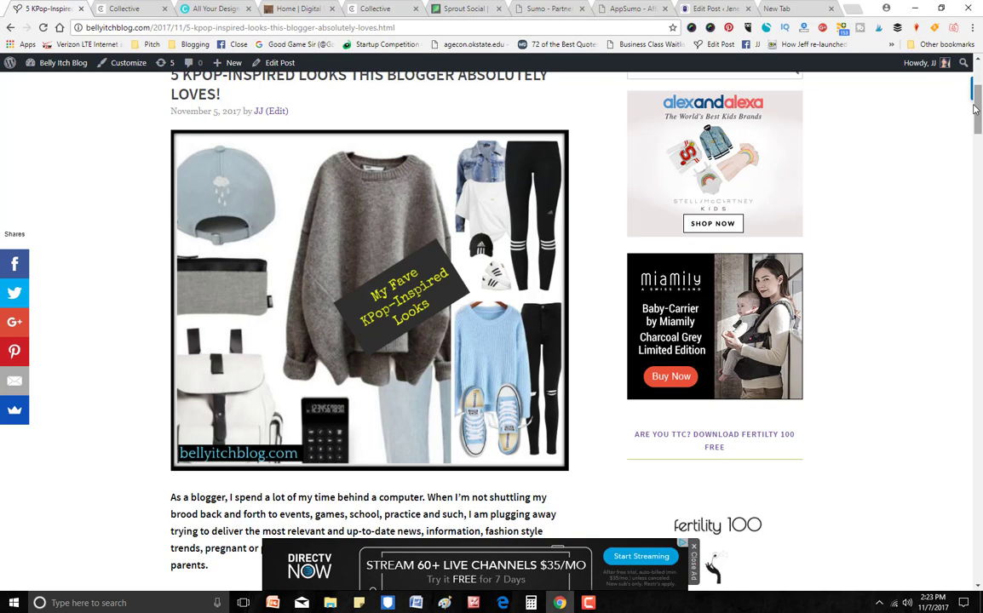
pyautogui.moveTo(976, 108); pyautogui.dragTo(979, 166)
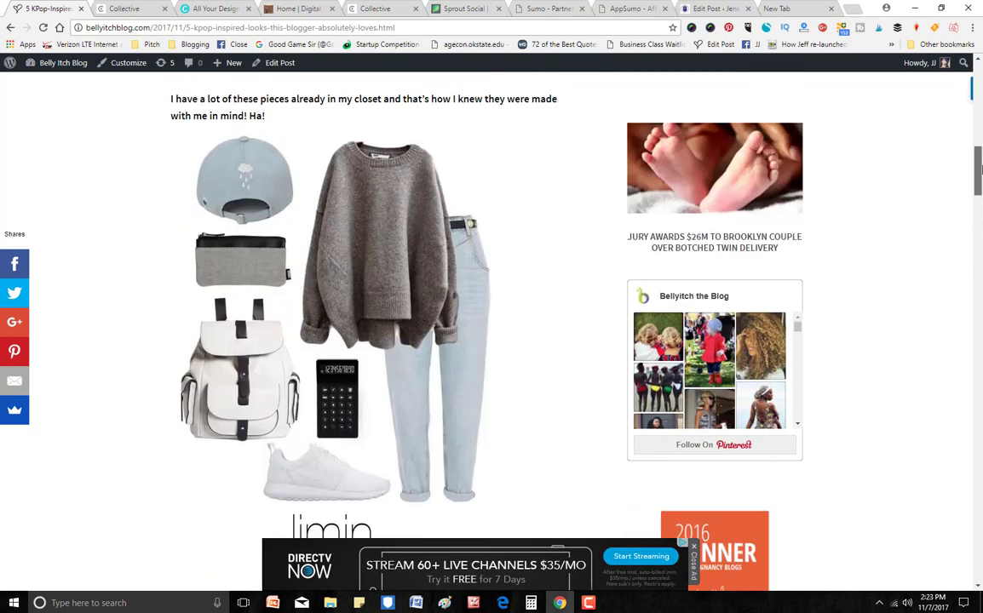
pyautogui.scroll(-9, 816, 244)
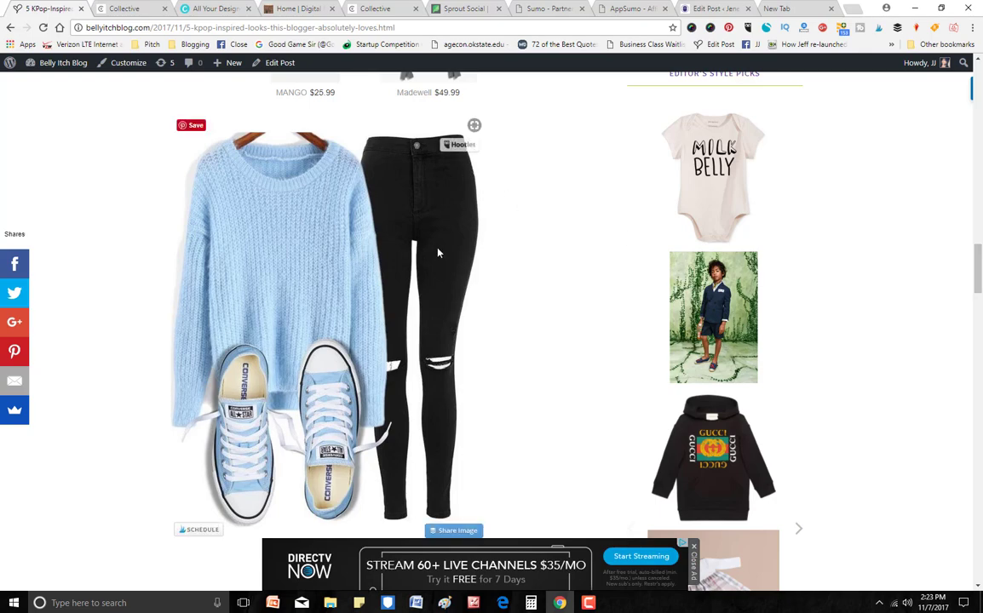
pyautogui.moveTo(978, 290); pyautogui.dragTo(979, 105)
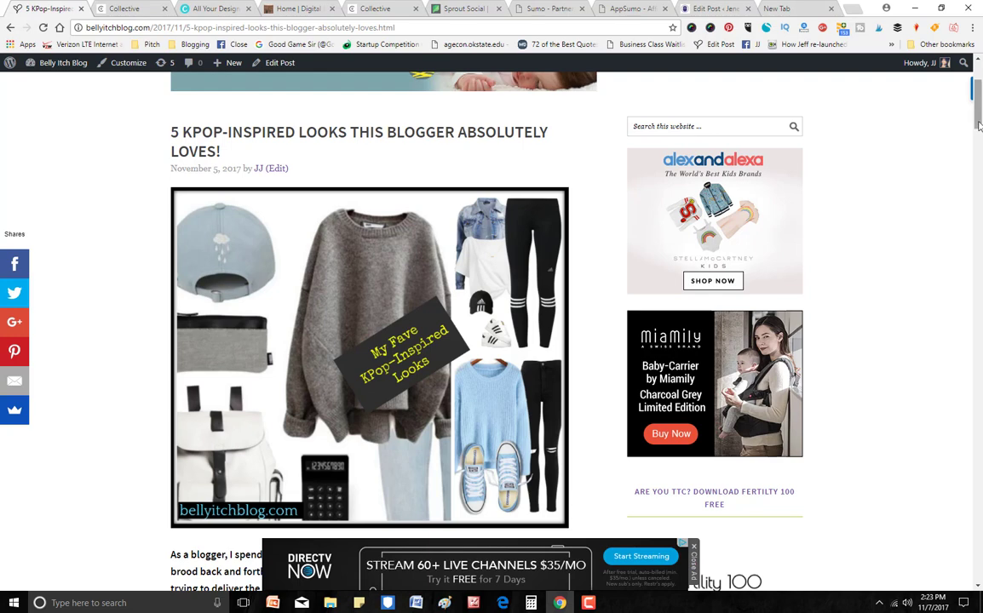
# Check the ShopStyle Collective product page, switch to Canva and look through the saved designs
pyautogui.click(124, 8)
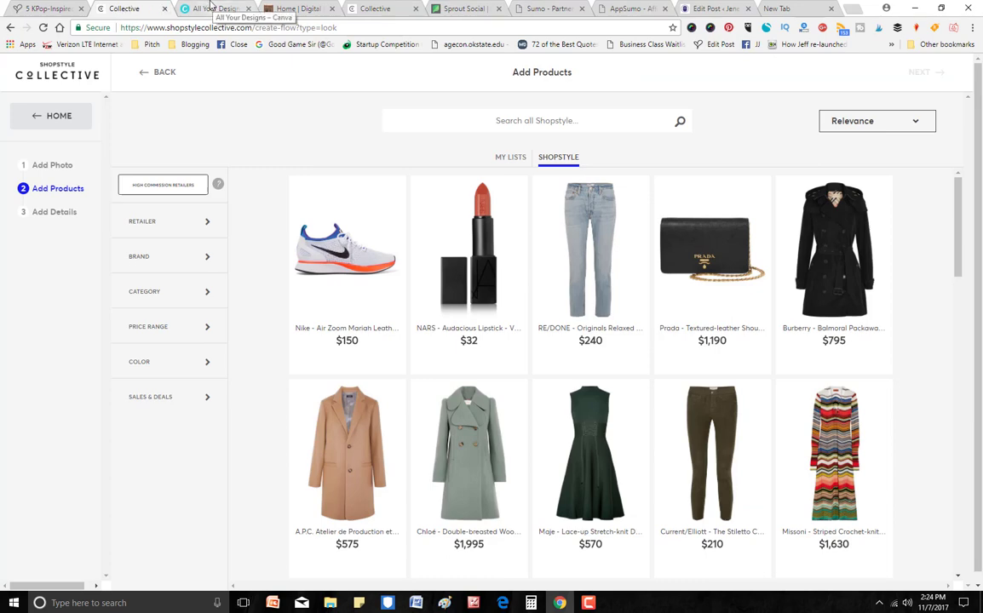
pyautogui.click(211, 8)
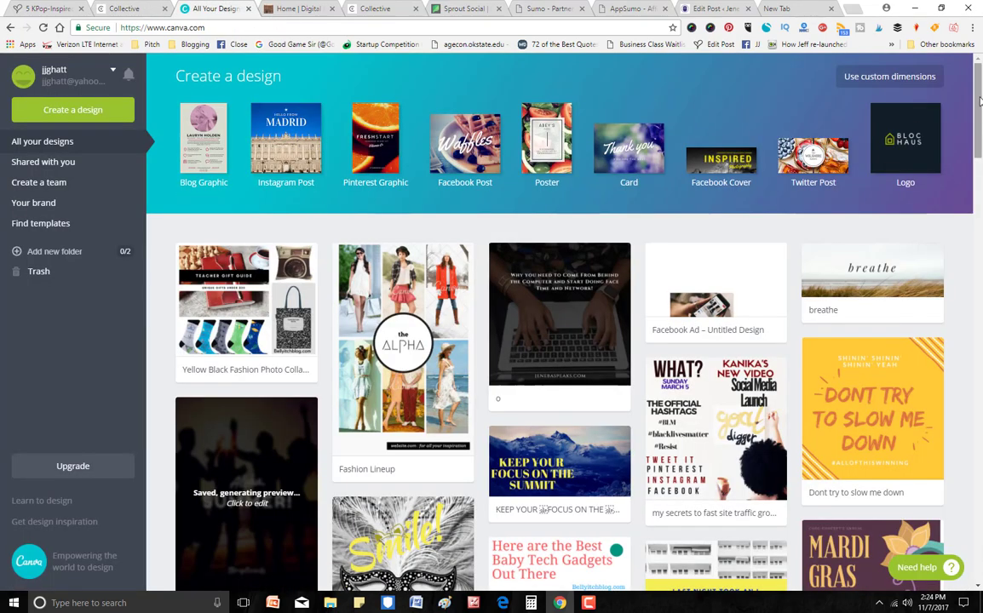
pyautogui.scroll(-2, 979, 134)
pyautogui.moveTo(980, 133); pyautogui.dragTo(979, 427)
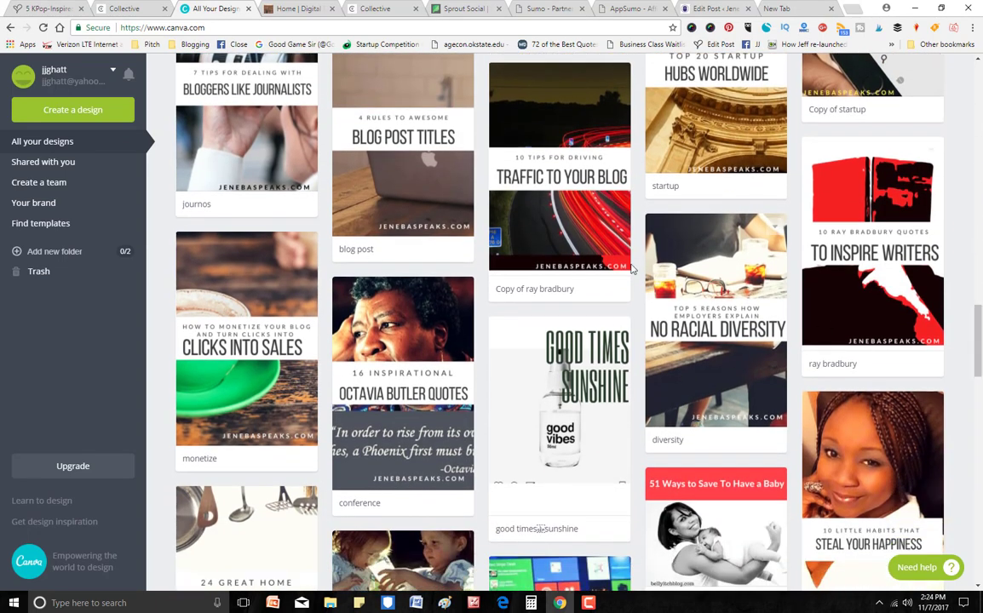
pyautogui.moveTo(980, 317); pyautogui.dragTo(971, 170)
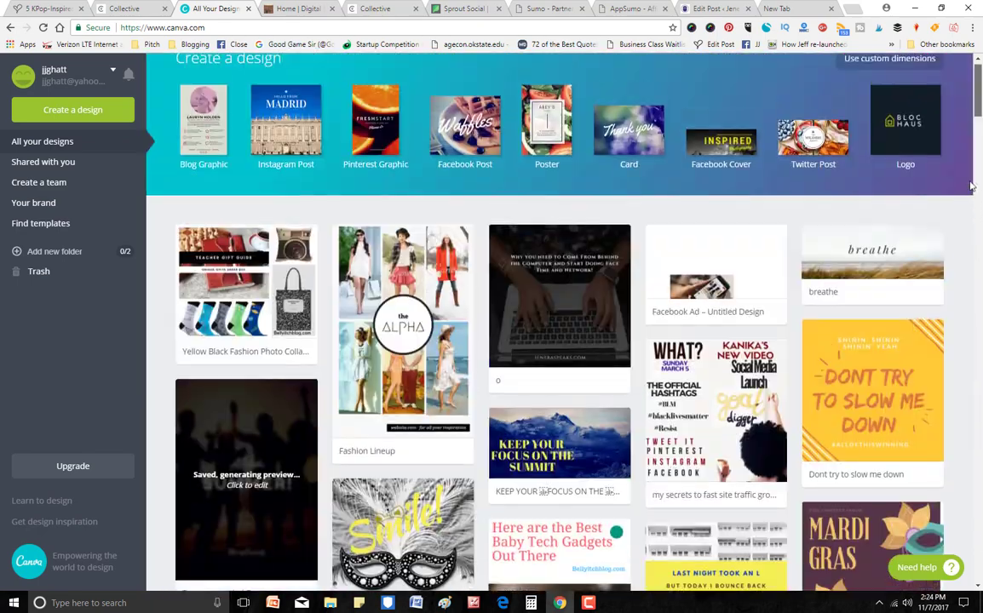
pyautogui.scroll(-1, 963, 196)
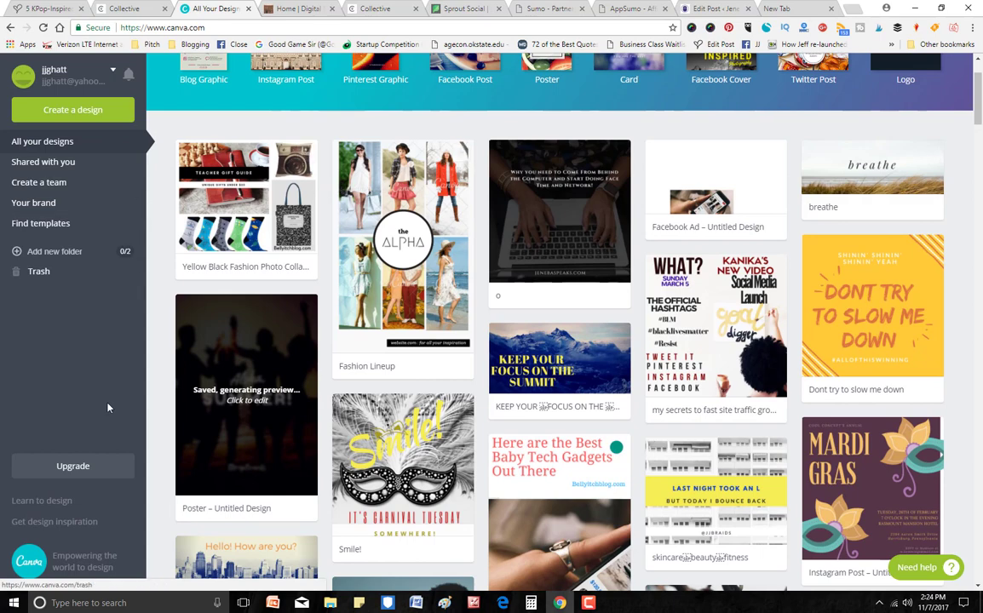
pyautogui.scroll(1, 785, 81)
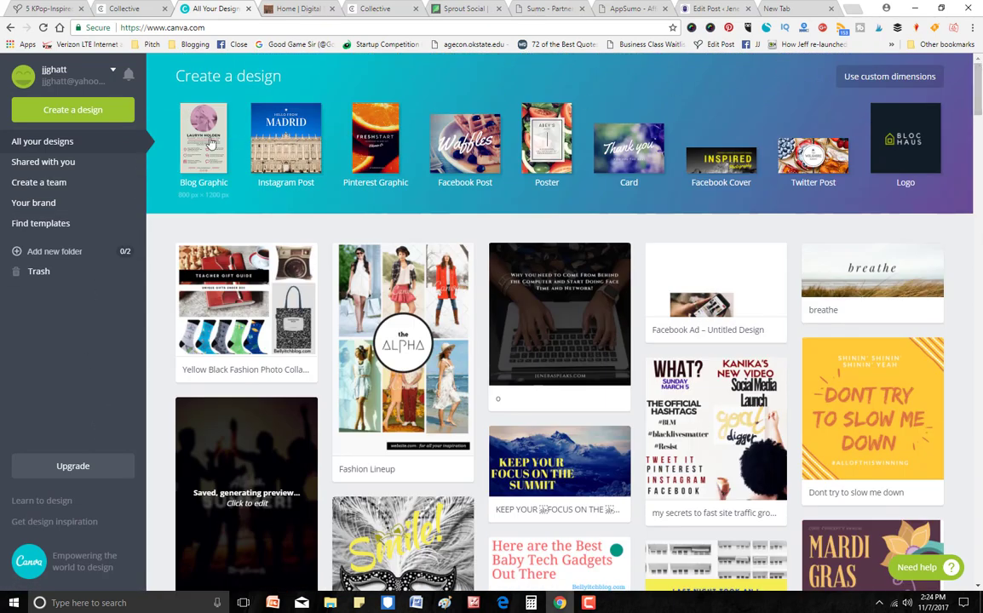
# Search Canva's template library for "fashion"
pyautogui.click(50, 224)
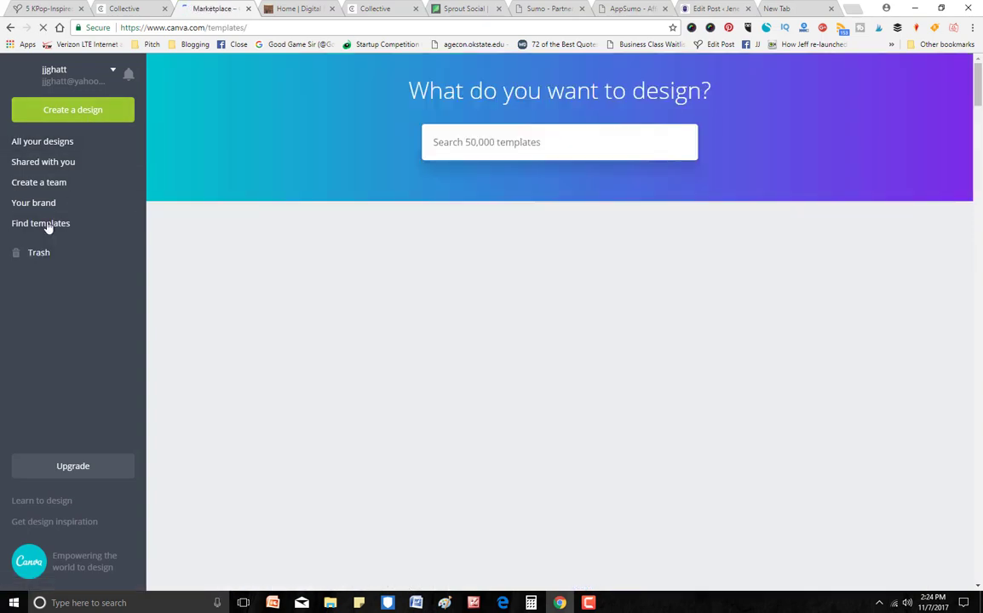
pyautogui.click(539, 142)
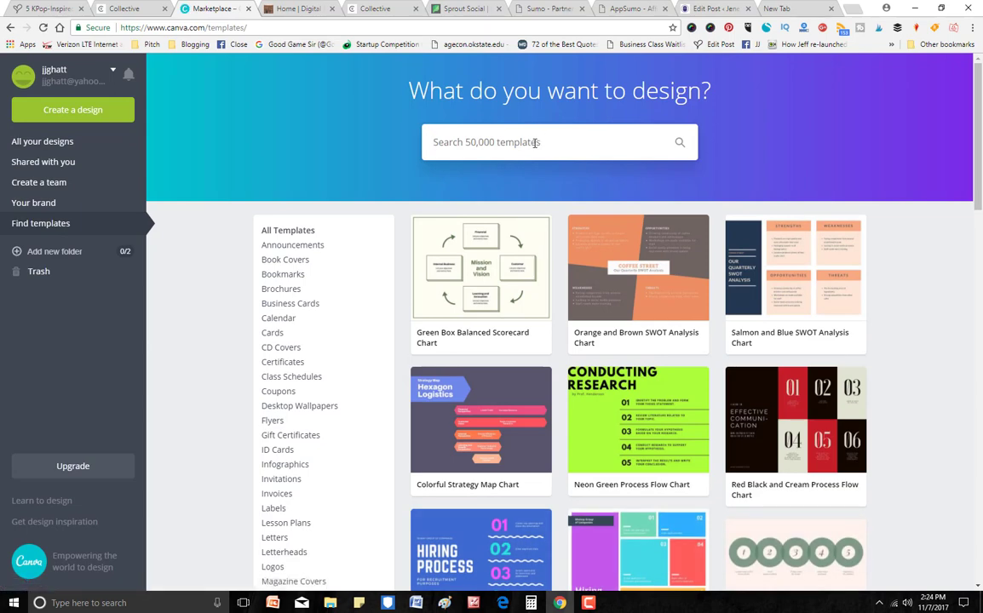
pyautogui.write('fah')
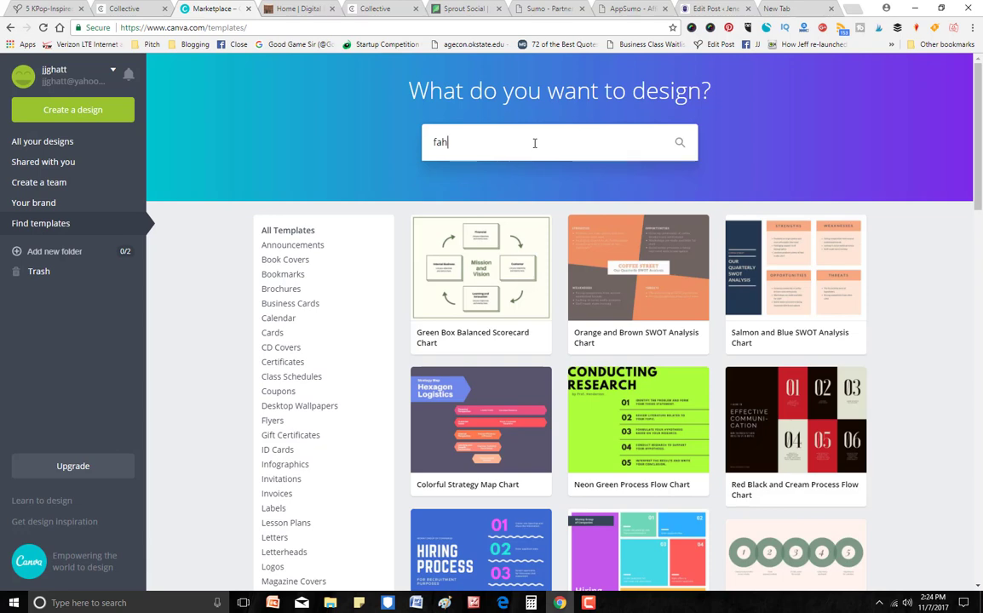
pyautogui.press('BackSpace')
pyautogui.write('a')
pyautogui.press('BackSpace')
pyautogui.write('shion')
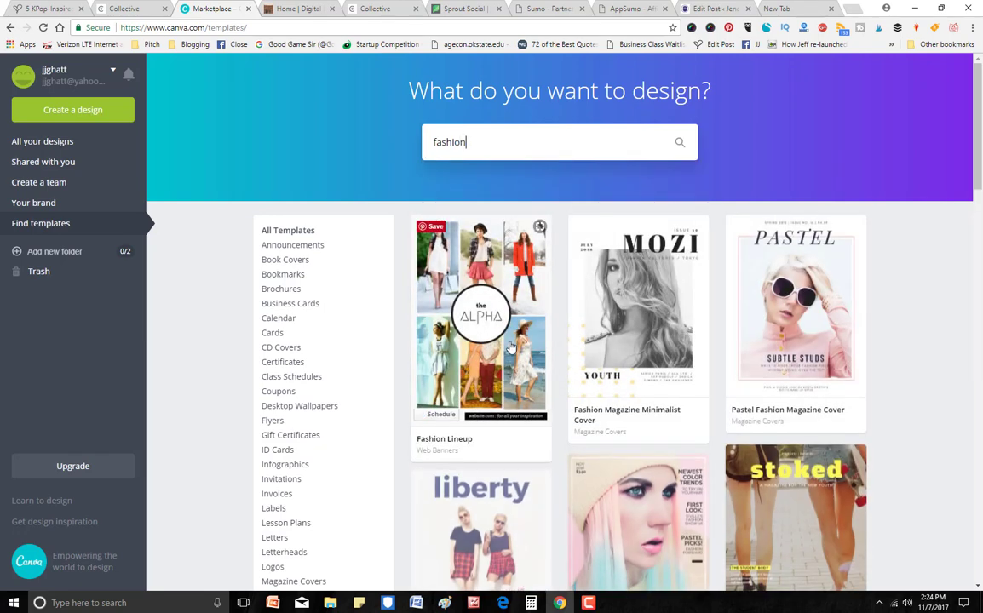
# Browse the fashion templates and open the Fashion Lineup template for editing
pyautogui.moveTo(979, 145); pyautogui.dragTo(979, 366)
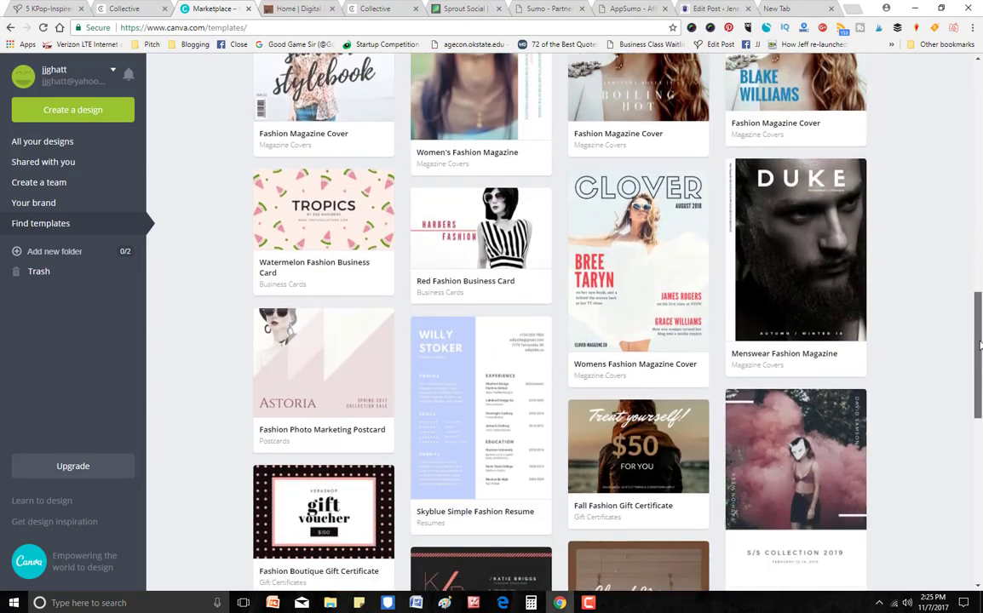
pyautogui.scroll(2, 308, 161)
pyautogui.scroll(-5, 308, 161)
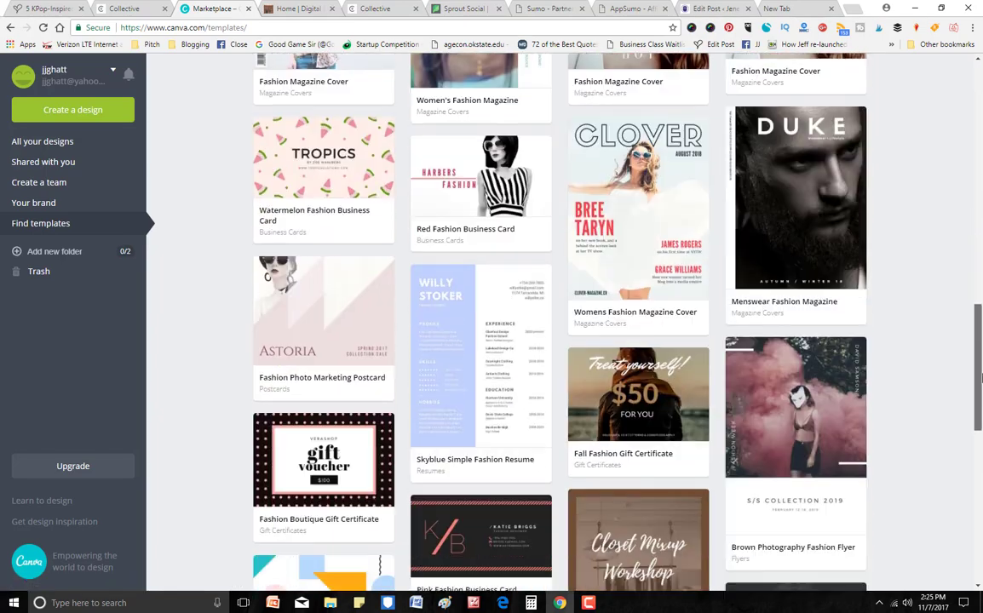
pyautogui.moveTo(979, 451); pyautogui.dragTo(978, 64)
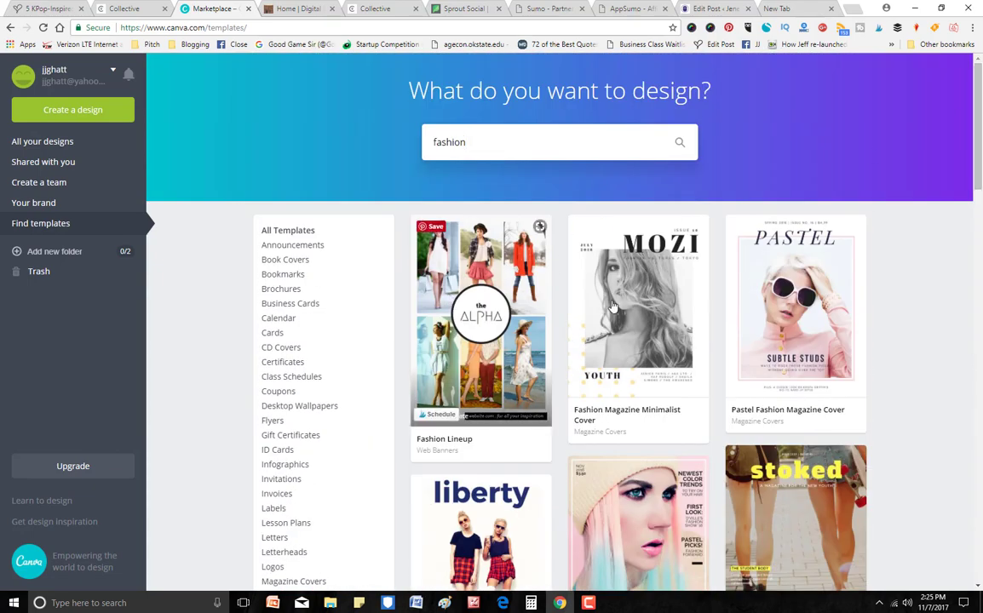
pyautogui.click(500, 308)
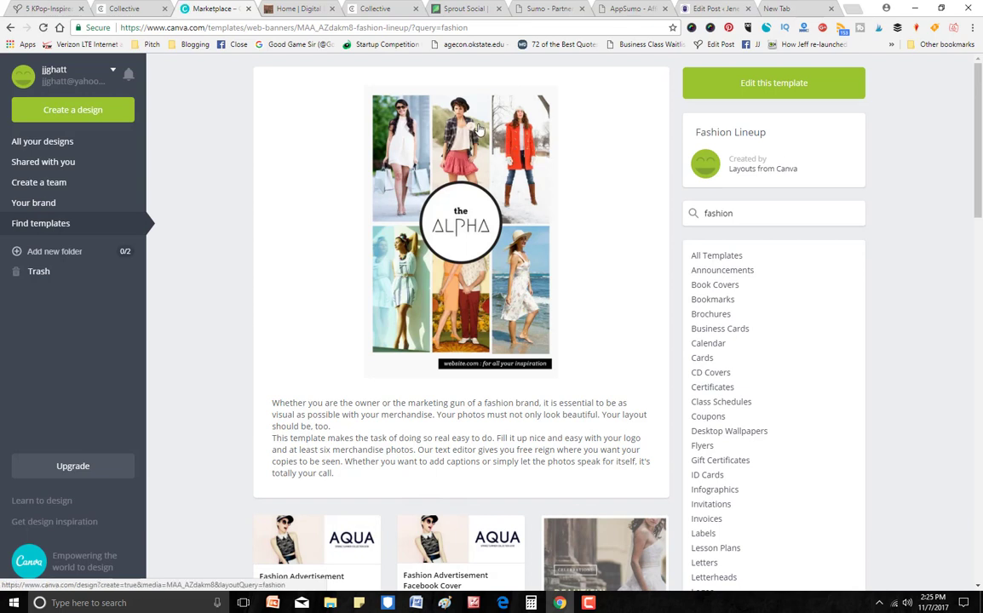
pyautogui.click(773, 85)
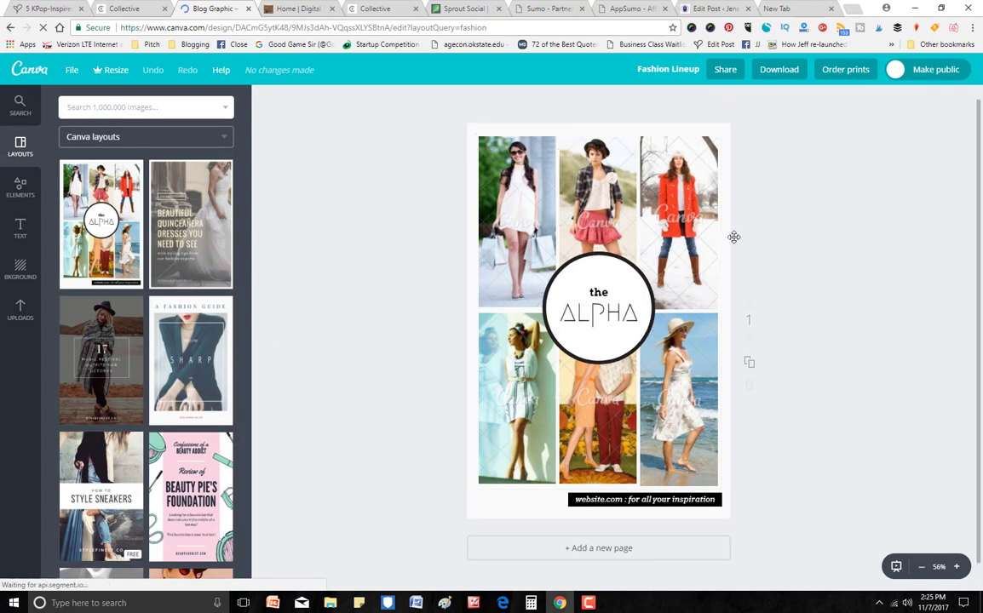
# Return to the template library and search it for "collage"
pyautogui.click(10, 28)
pyautogui.click(10, 28)
pyautogui.doubleClick(474, 145)
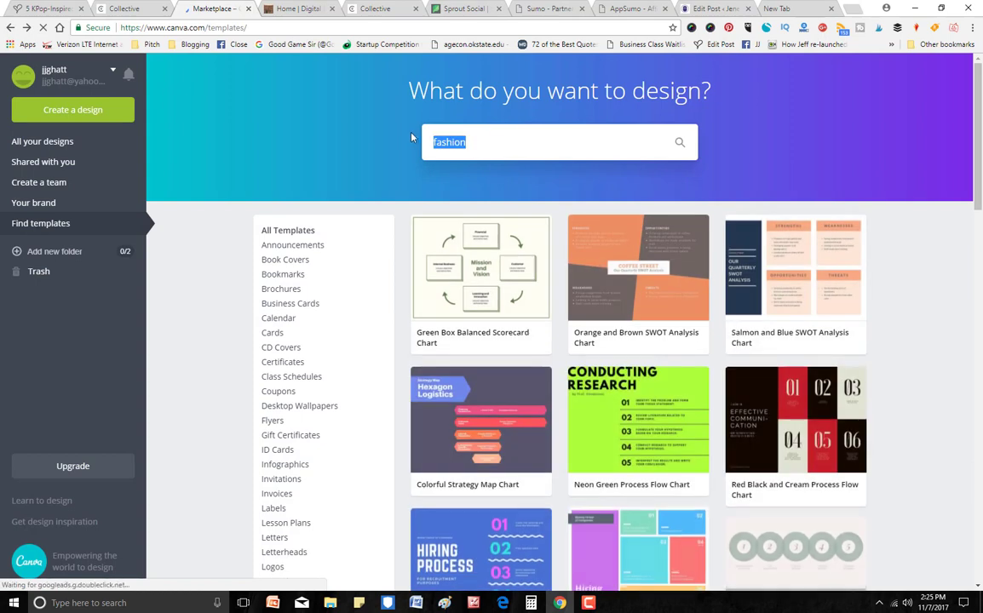
pyautogui.write('coll')
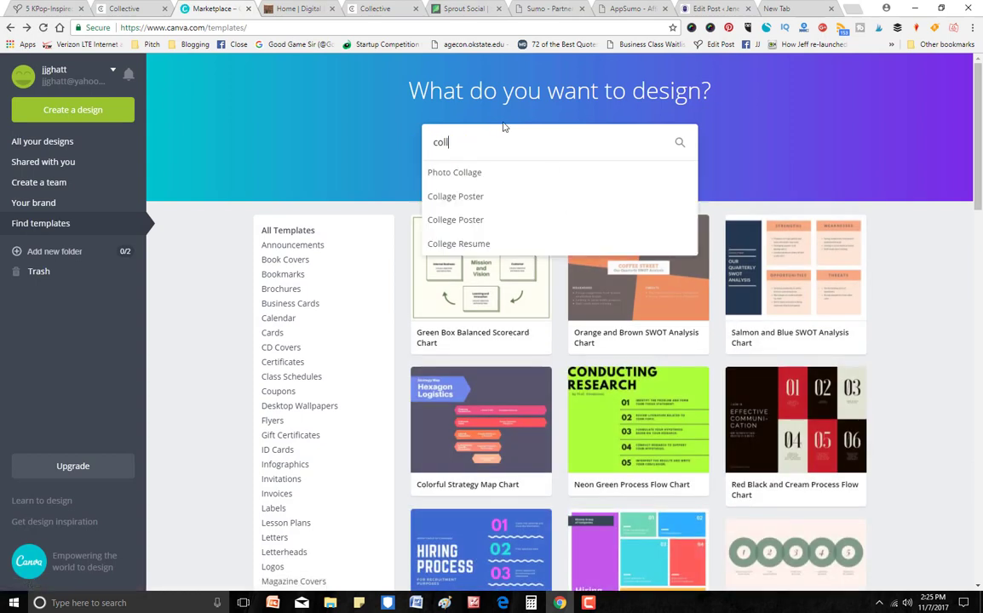
pyautogui.write('age')
pyautogui.press('Return')
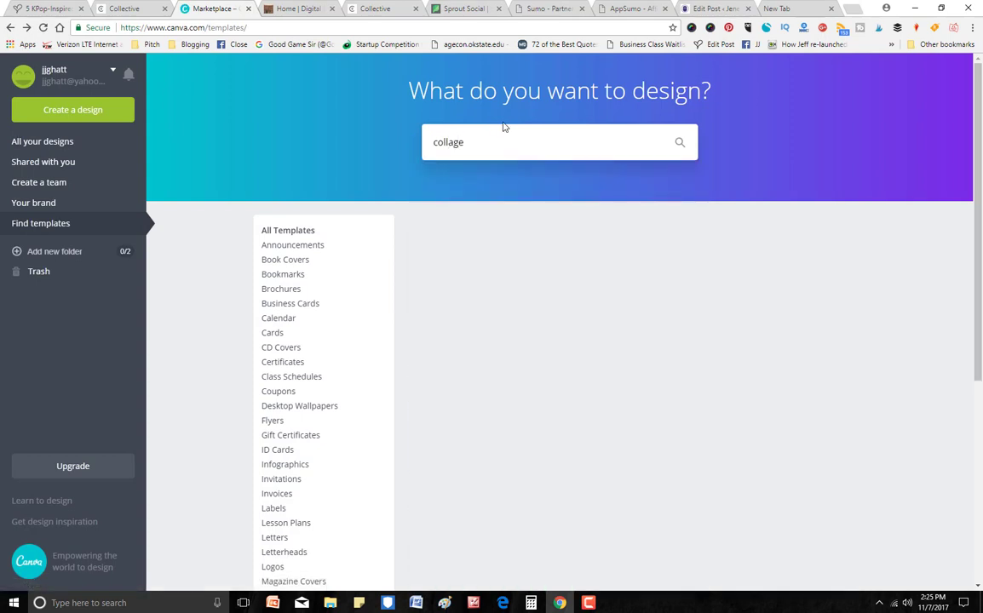
pyautogui.moveTo(982, 136); pyautogui.dragTo(981, 64)
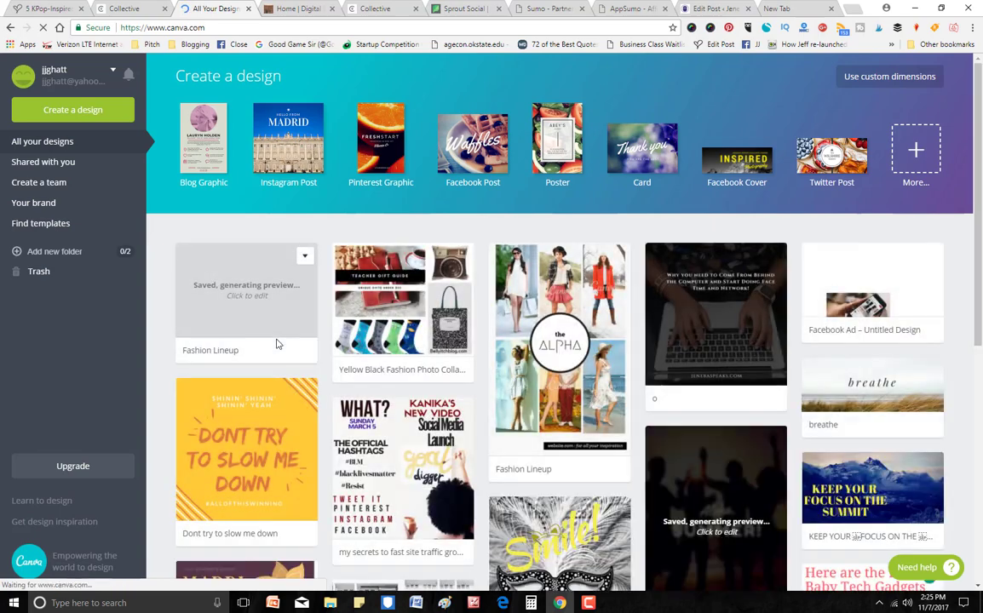
# Open the saved Yellow Black Fashion Photo Collage design and browse the Canva layouts available for it
pyautogui.click(276, 344)
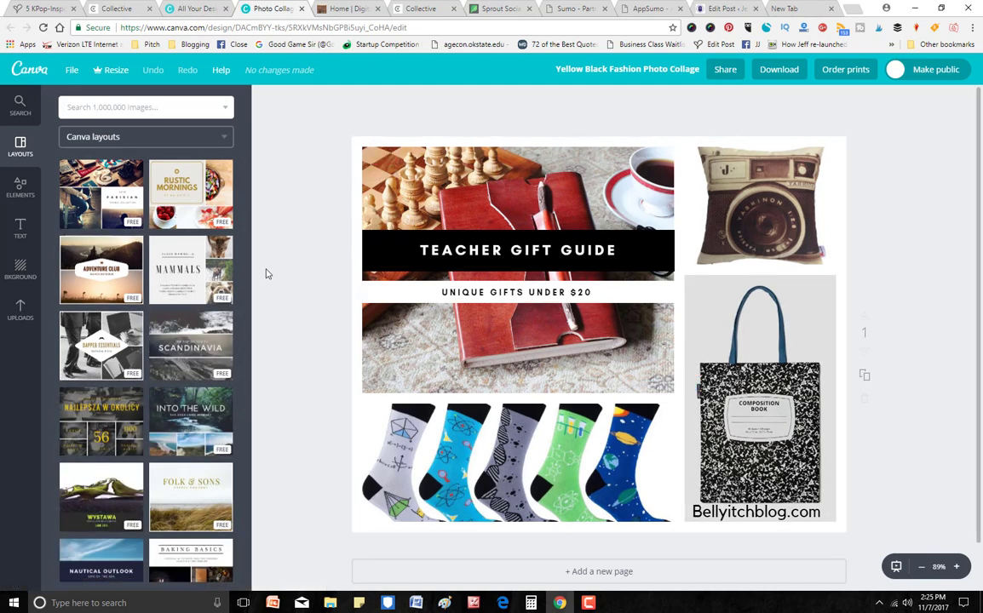
pyautogui.scroll(-5, 248, 278)
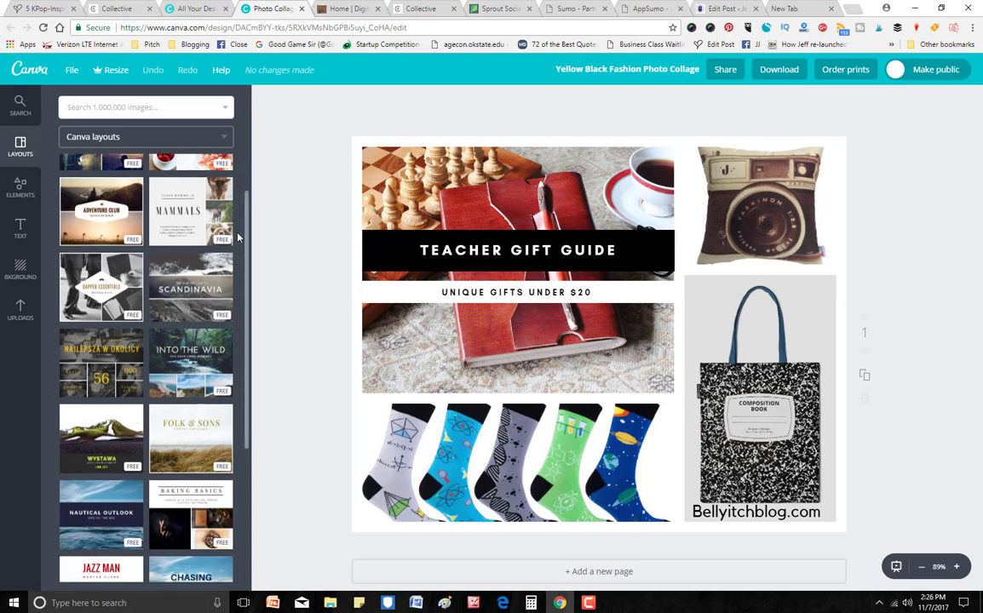
pyautogui.scroll(4, 246, 213)
pyautogui.scroll(1, 245, 130)
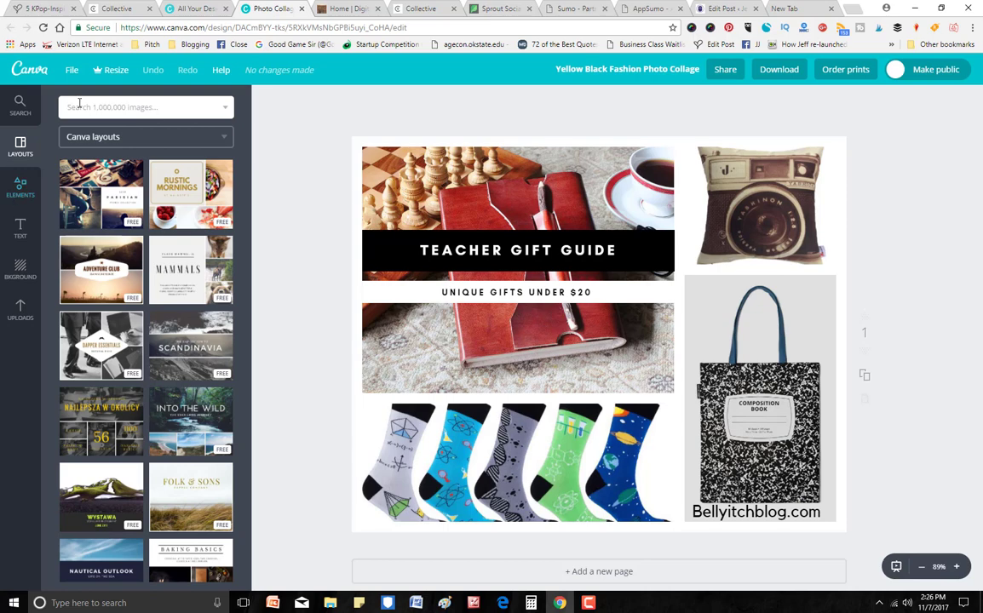
pyautogui.click(70, 74)
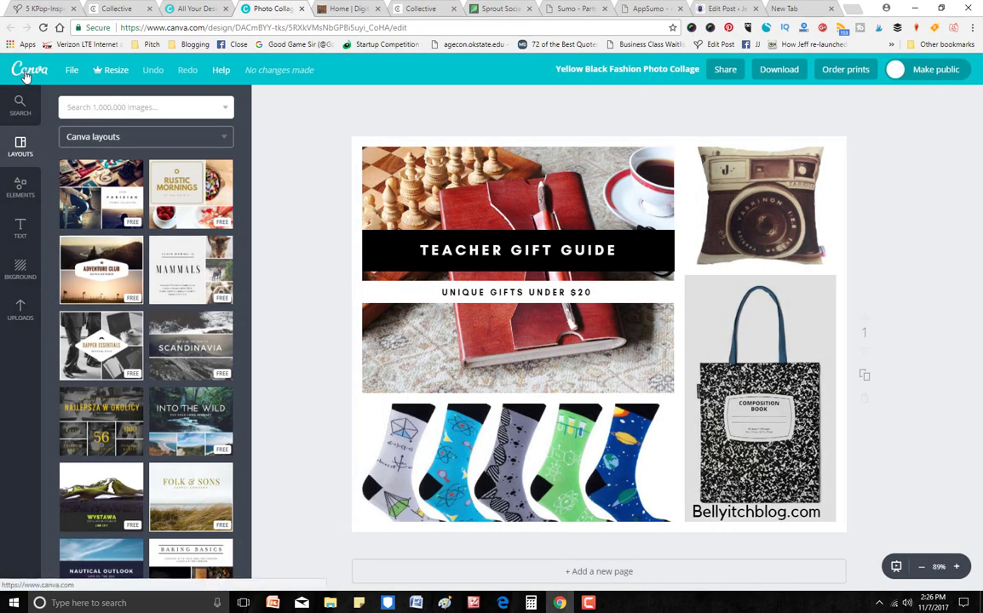
# Return to the Canva home page, start a blank Pinterest Graphic design, and browse its available layouts
pyautogui.click(28, 72)
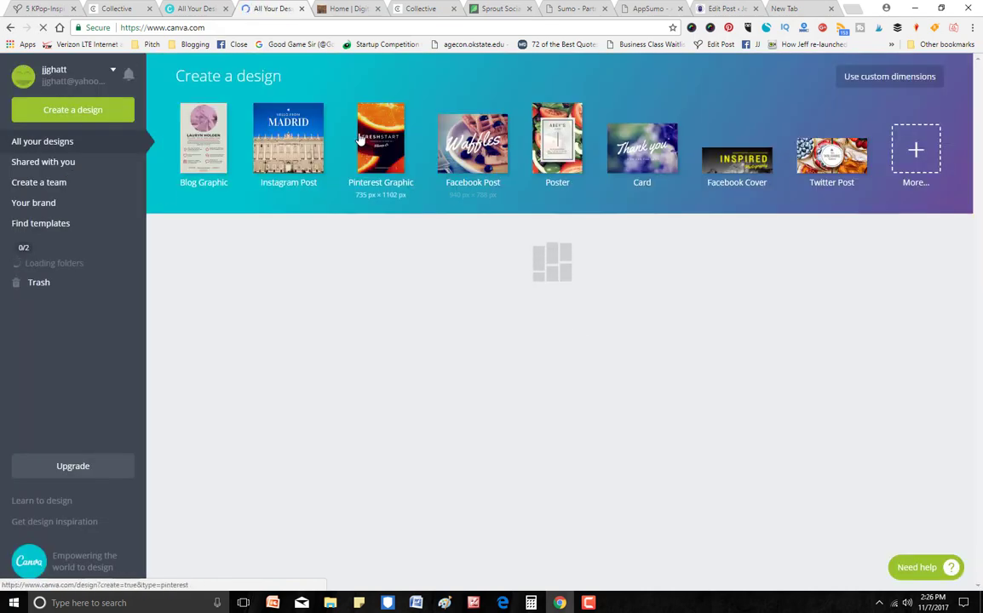
pyautogui.click(366, 139)
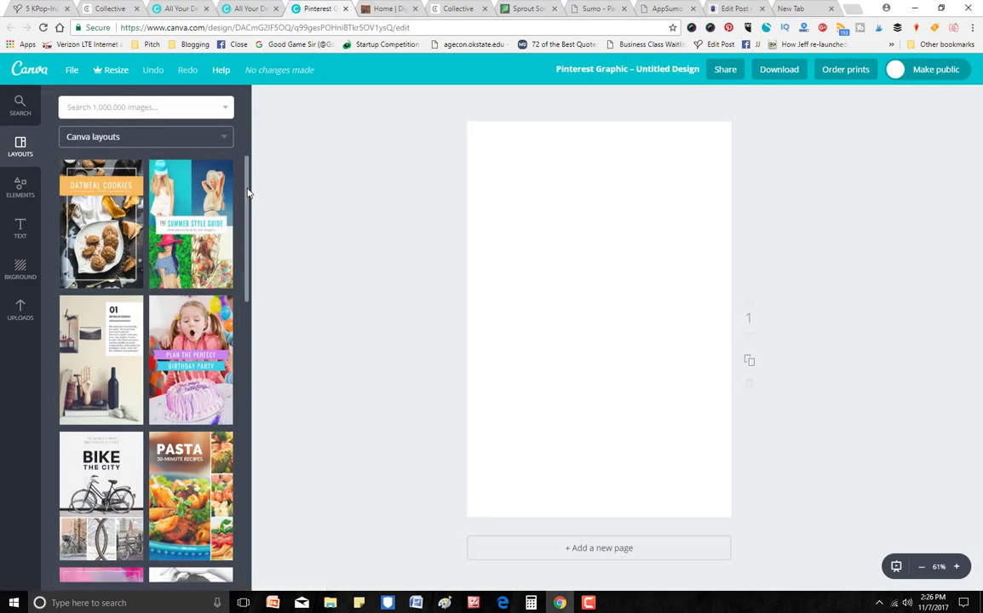
pyautogui.moveTo(246, 193); pyautogui.dragTo(242, 354)
pyautogui.scroll(10, 214, 228)
# Go back to all designs and reopen the Yellow Black Fashion Photo Collage design
pyautogui.click(241, 7)
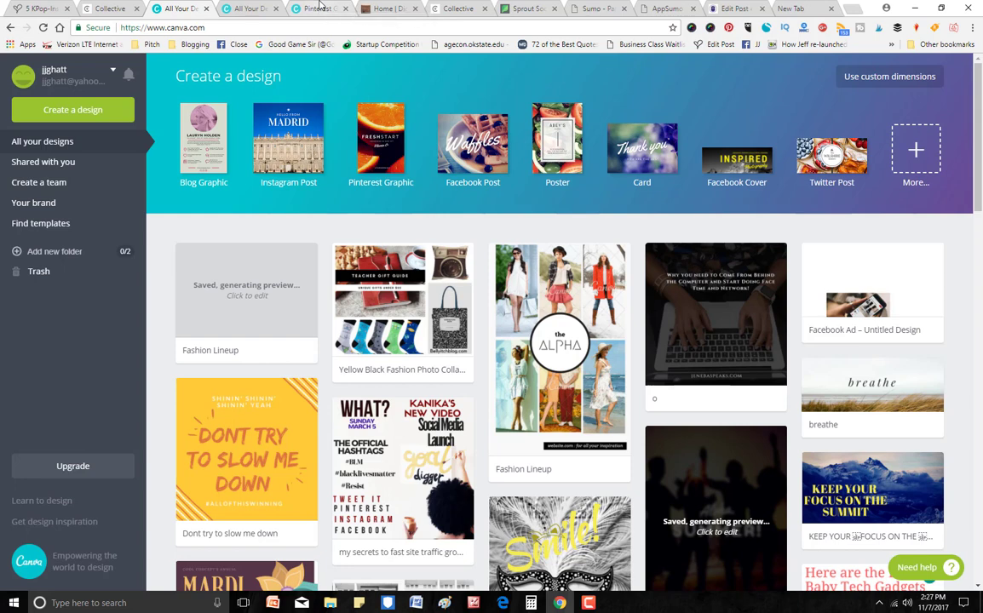
pyautogui.click(246, 7)
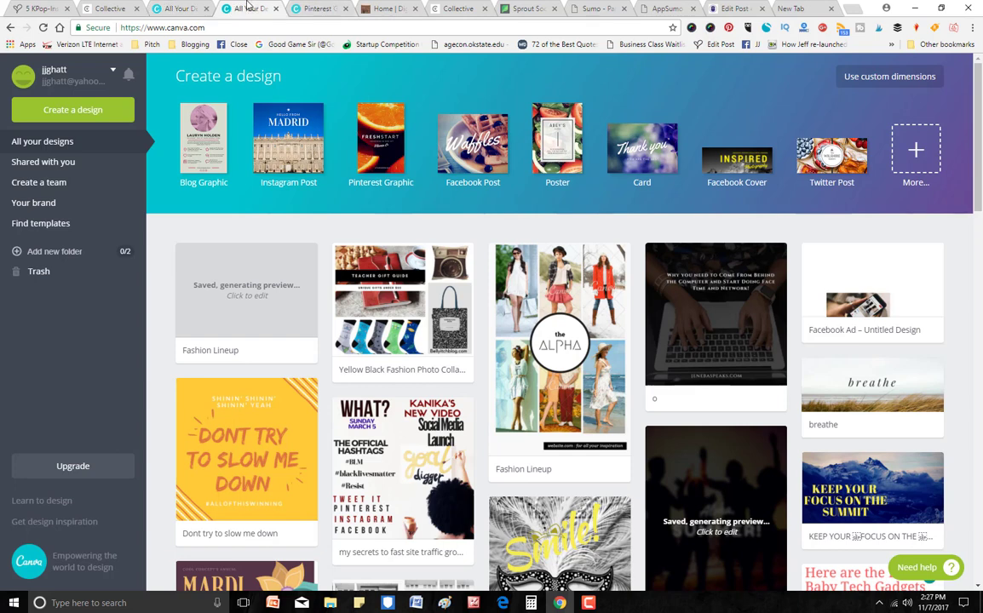
pyautogui.click(194, 6)
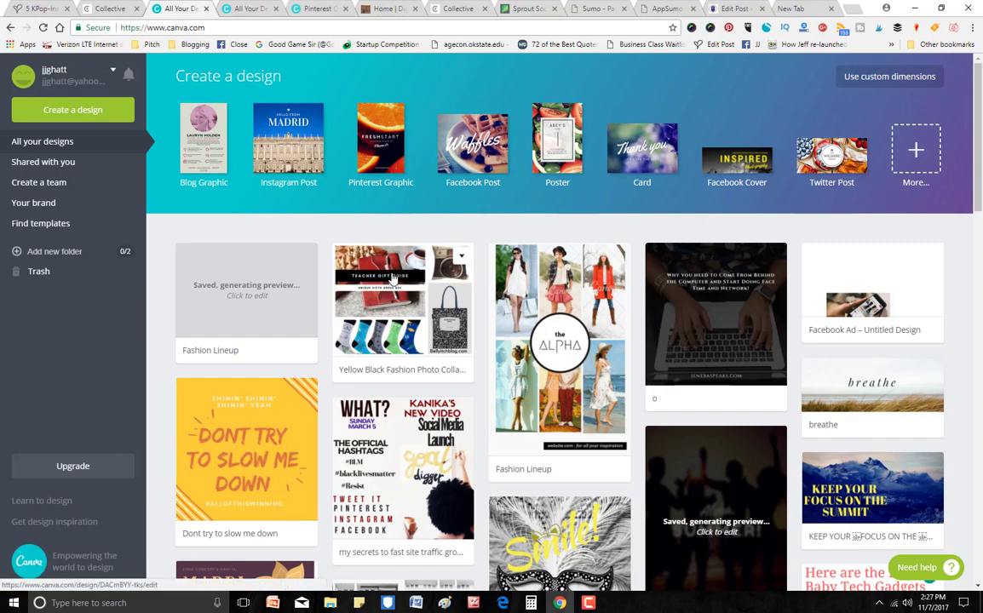
pyautogui.click(352, 247)
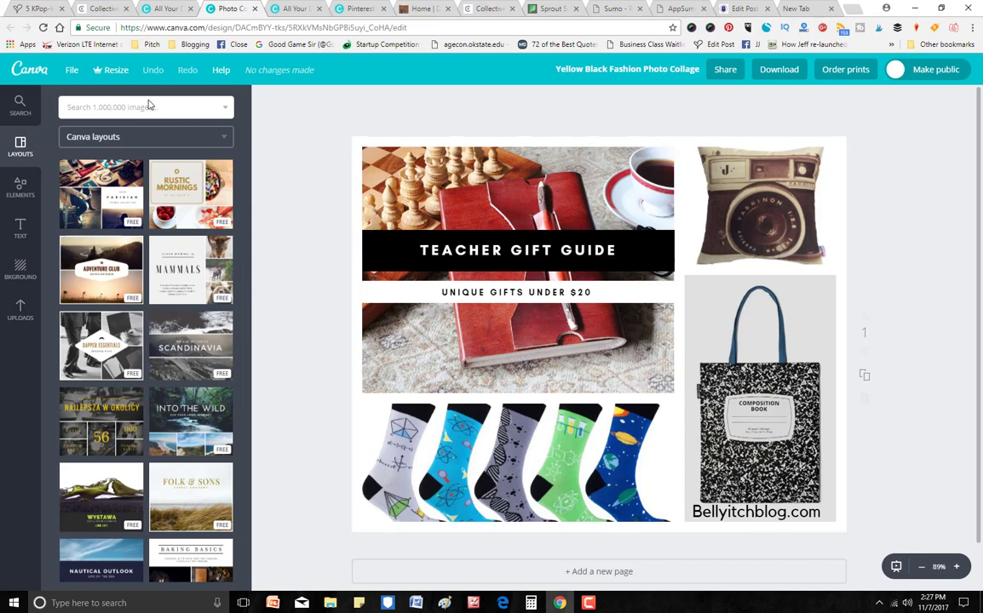
# Switch to ShopStyle Collective, return to its home page, and start creating a new Look
pyautogui.click(163, 9)
pyautogui.click(96, 7)
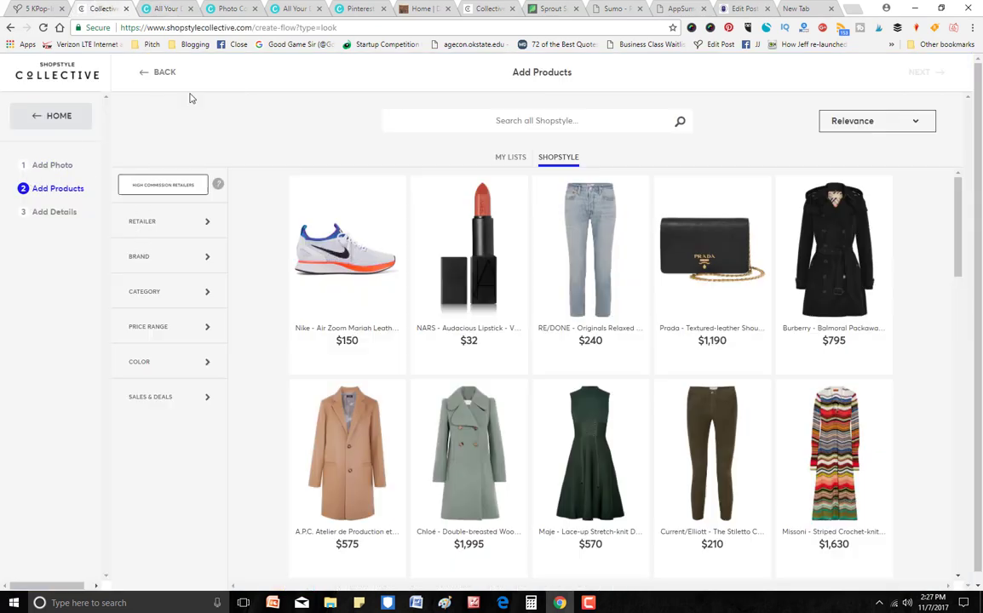
pyautogui.click(50, 125)
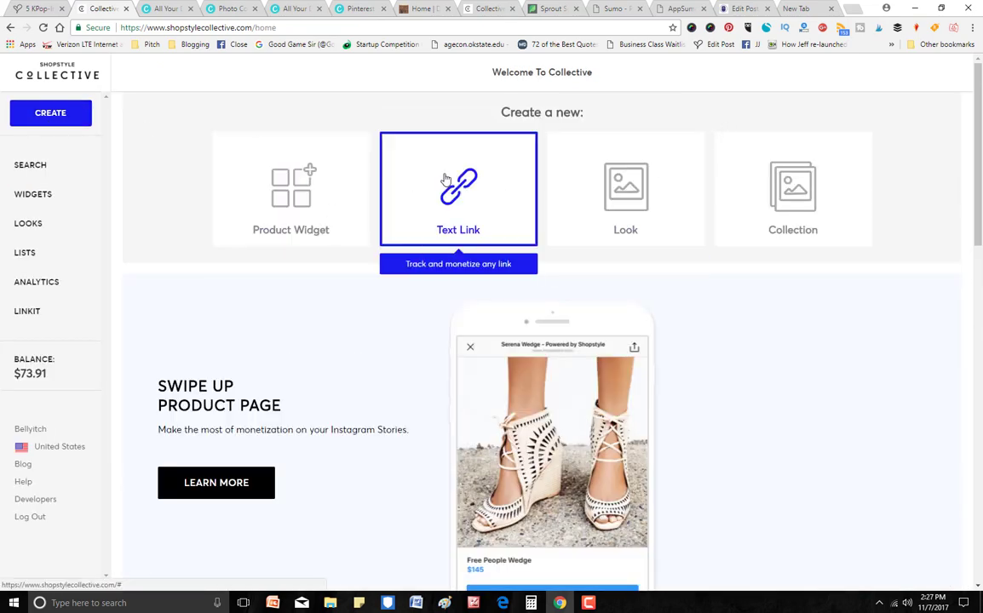
pyautogui.click(600, 204)
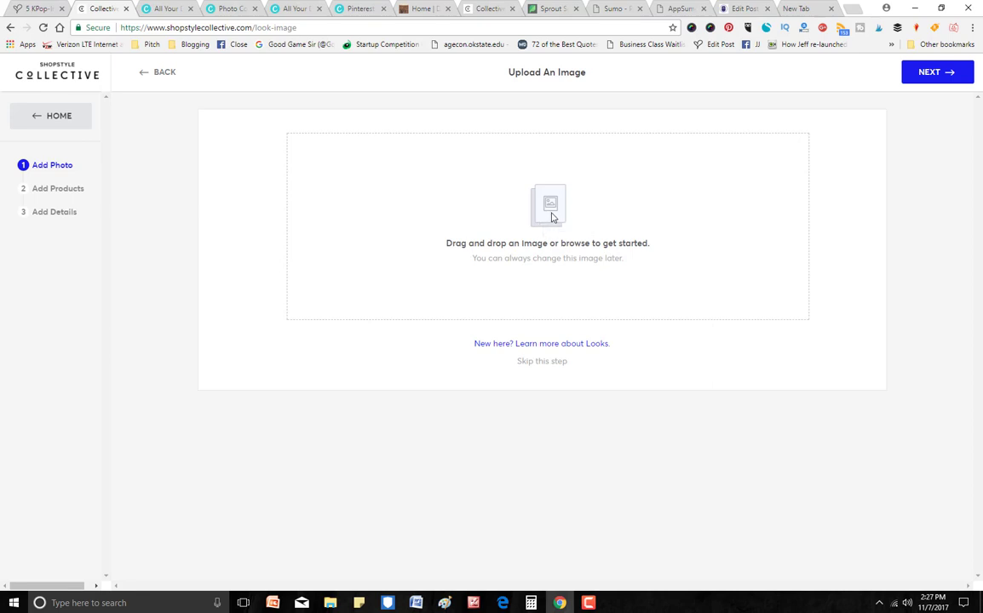
# Upload the outfit image with the denim jacket and black Adidas leggings from Downloads, and continue to adding products
pyautogui.click(523, 198)
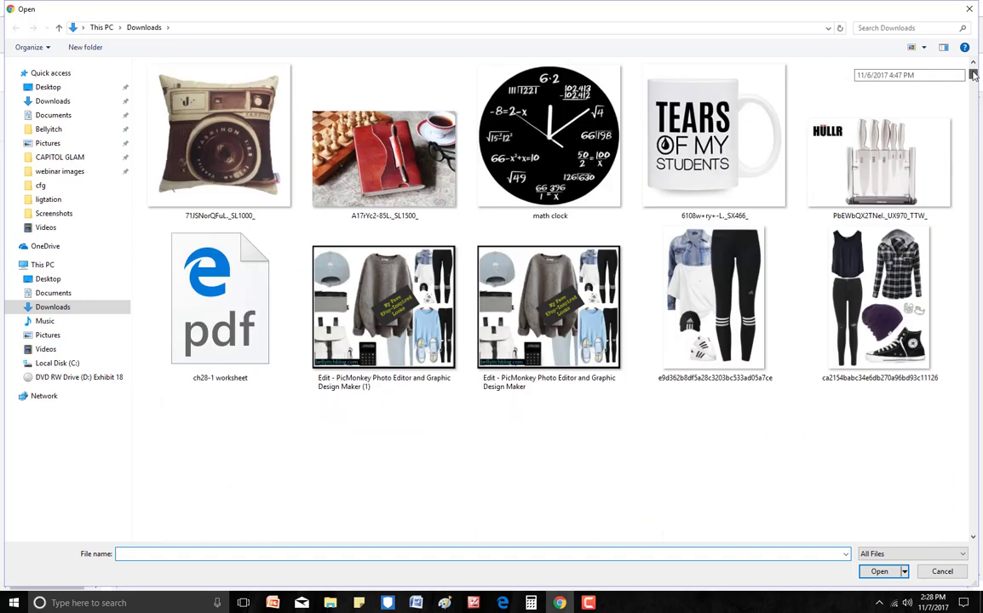
pyautogui.doubleClick(720, 277)
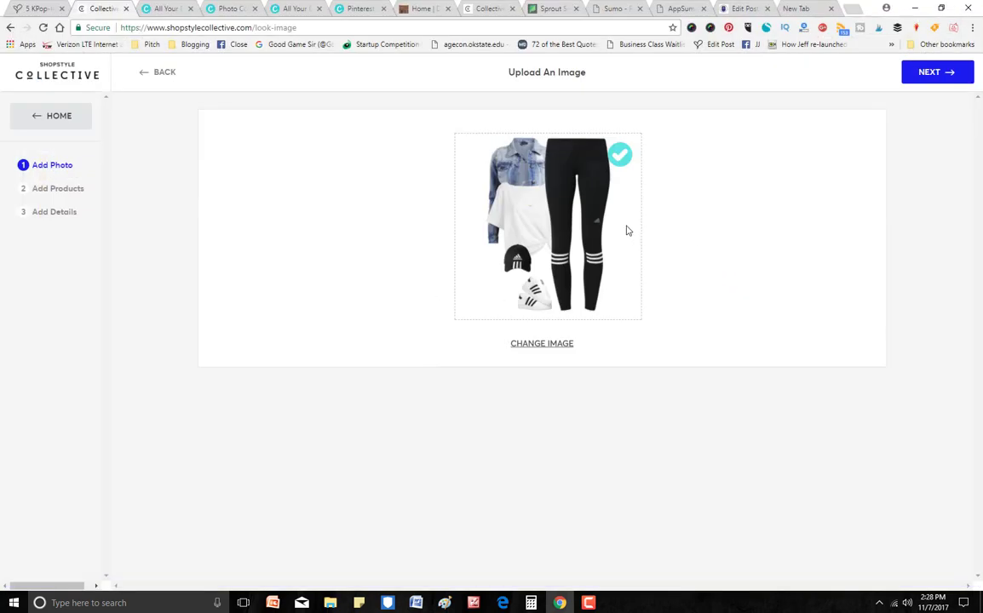
pyautogui.click(61, 190)
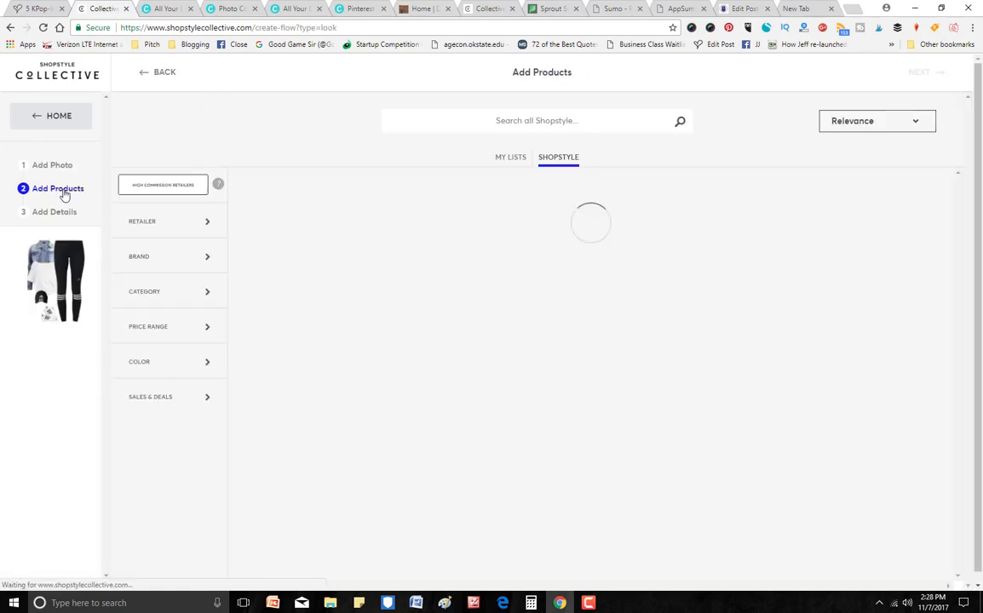
# Search ShopStyle's products for "adidas leggins" and change the search to "adidas pants women"
pyautogui.click(560, 121)
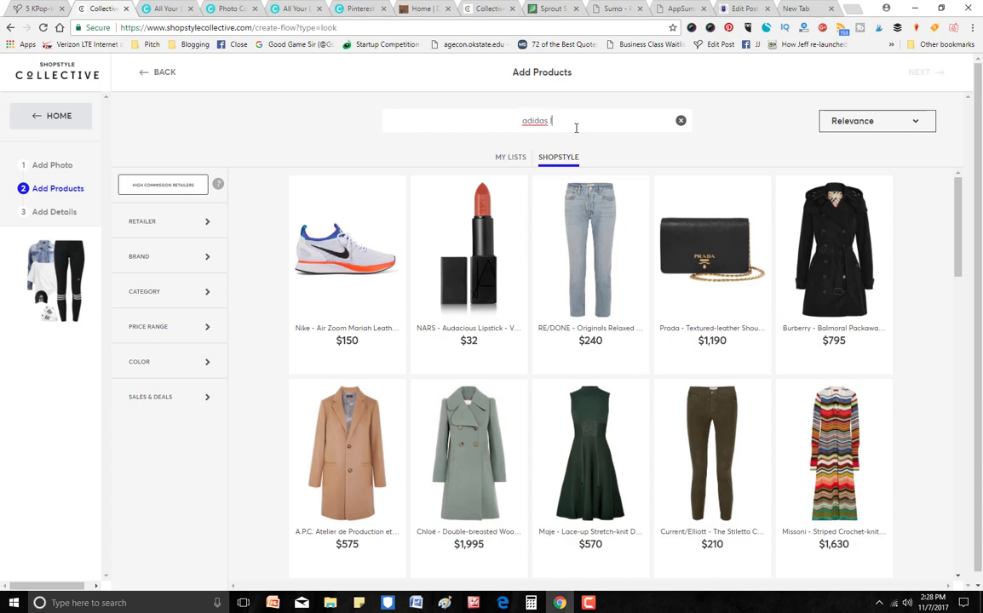
pyautogui.write('ins')
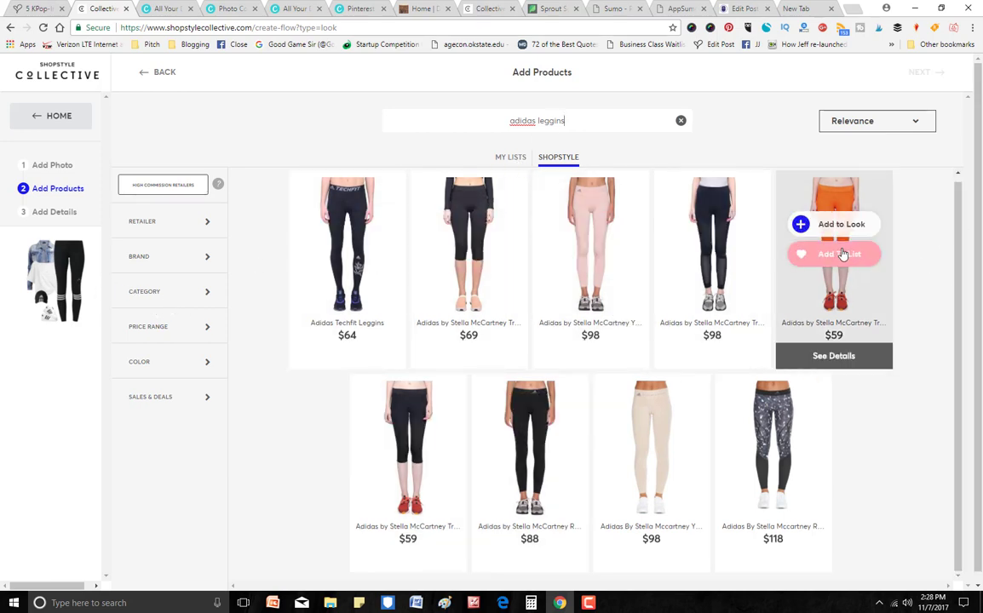
pyautogui.press('BackSpace')
pyautogui.press('BackSpace')
pyautogui.press('BackSpace')
pyautogui.press('BackSpace')
pyautogui.write('pants women')
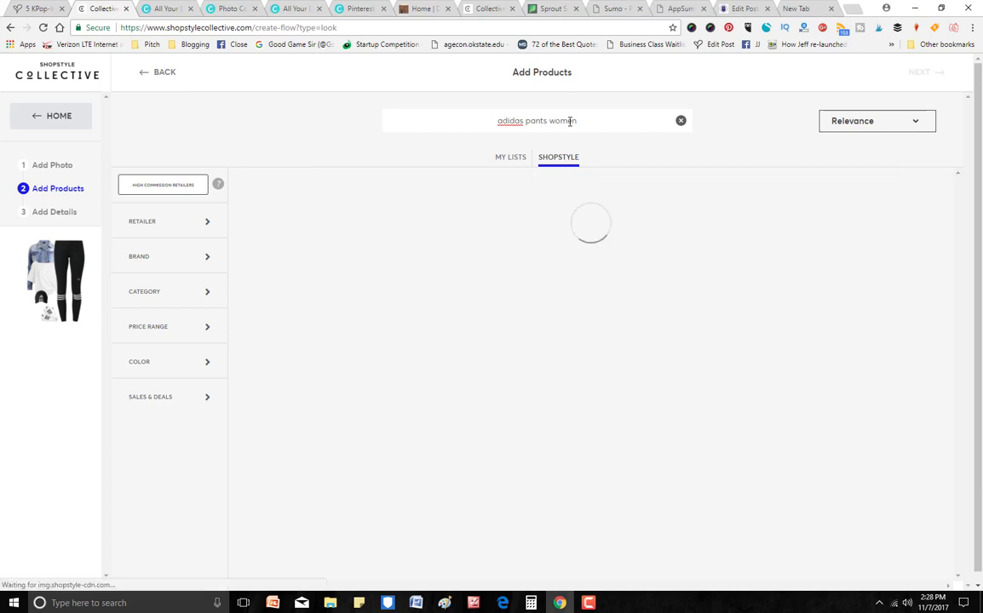
# Add the $97.99 striped adidas Y-3 pants and the two plain black pairs in the next row to the look
pyautogui.moveTo(955, 239); pyautogui.dragTo(967, 473)
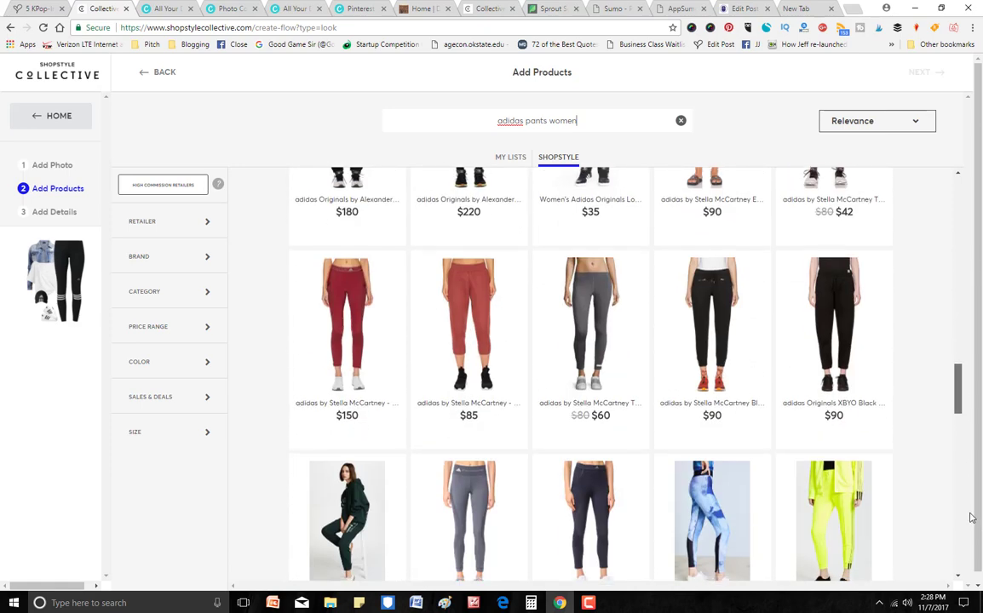
pyautogui.scroll(-5, 971, 536)
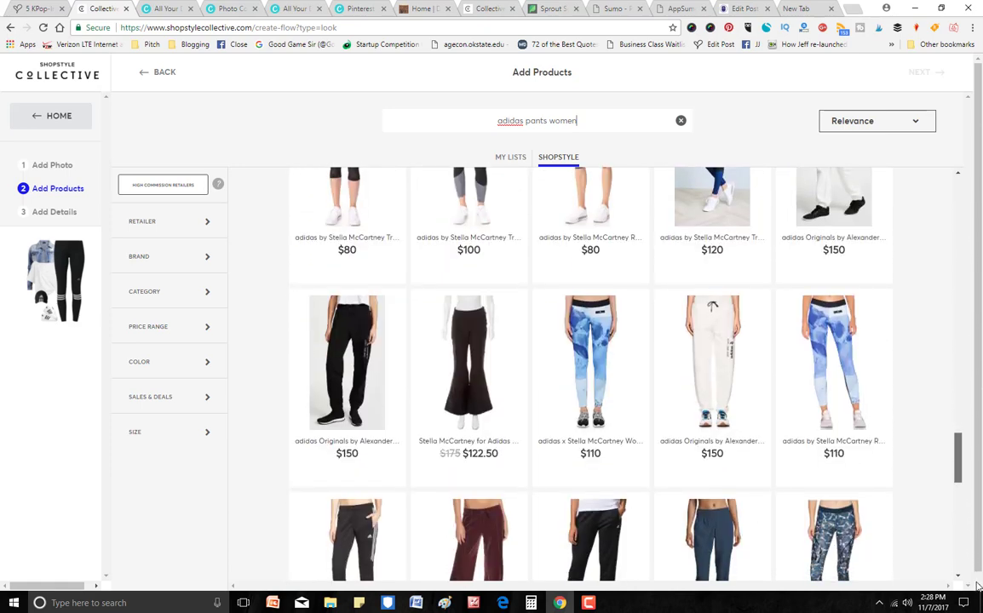
pyautogui.moveTo(957, 204); pyautogui.dragTo(959, 421)
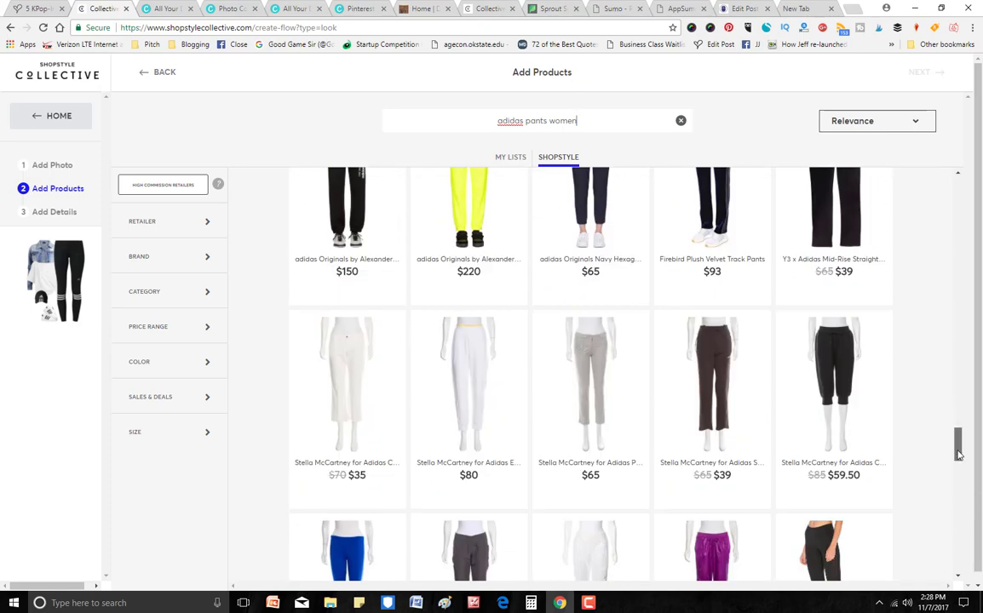
pyautogui.moveTo(959, 492); pyautogui.dragTo(961, 576)
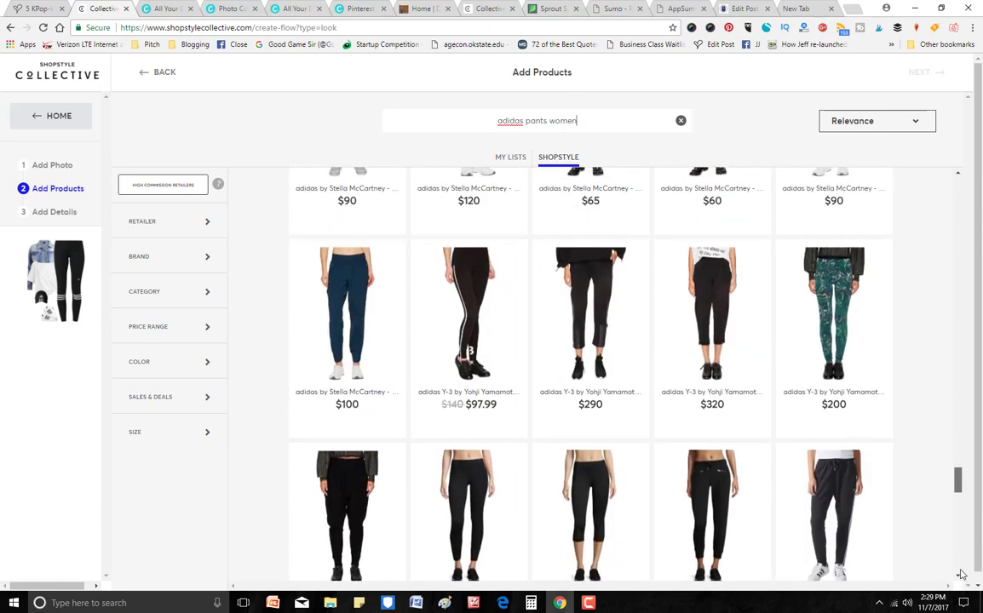
pyautogui.moveTo(455, 313)
pyautogui.click(477, 294)
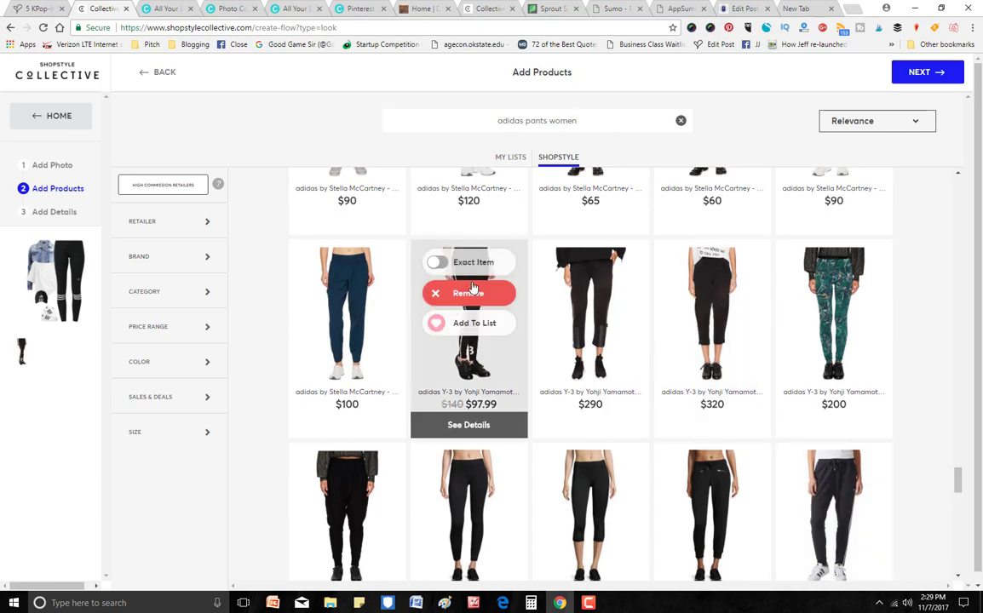
pyautogui.click(471, 491)
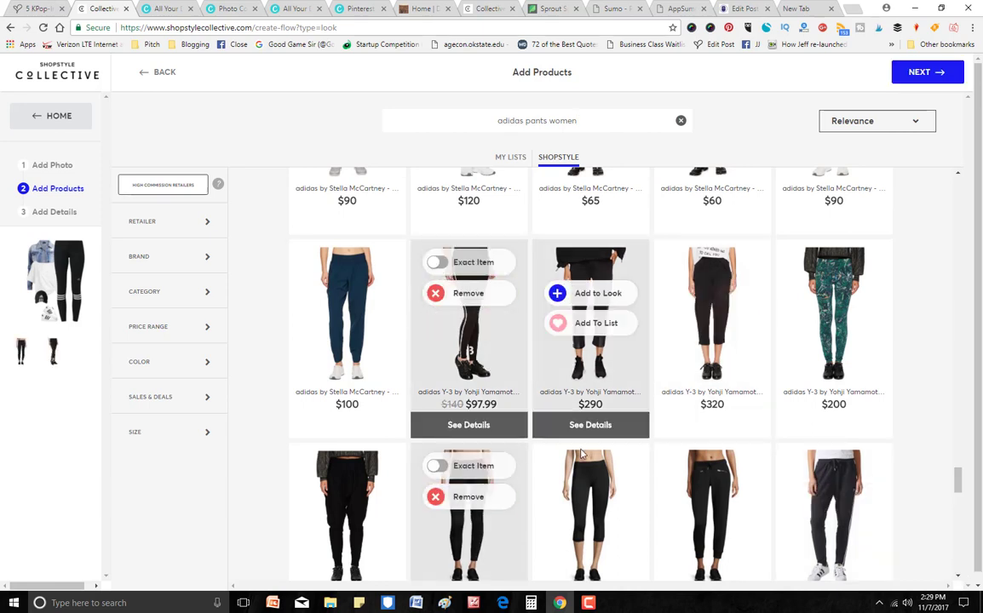
pyautogui.click(579, 497)
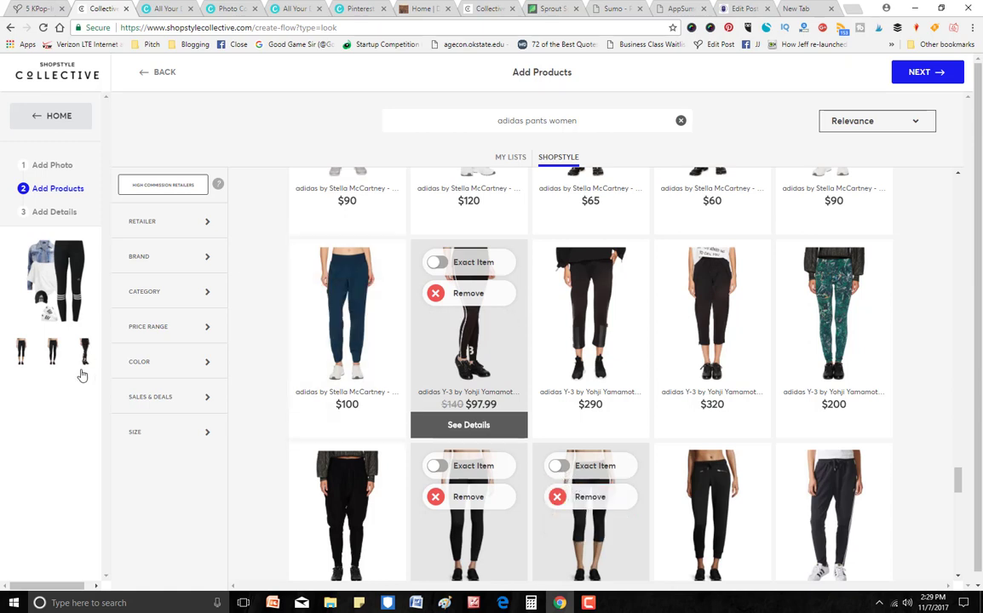
pyautogui.moveTo(485, 345)
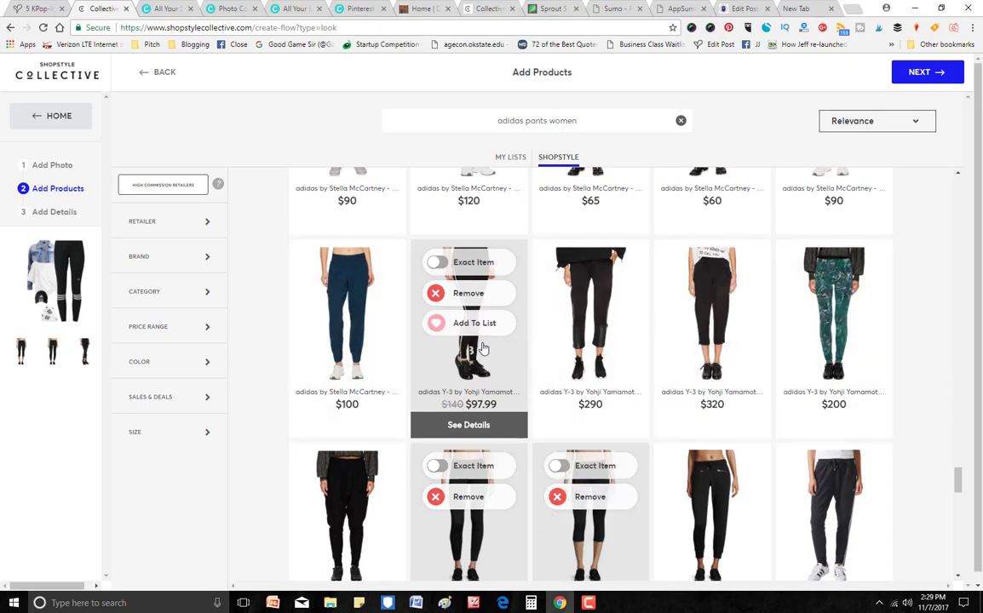
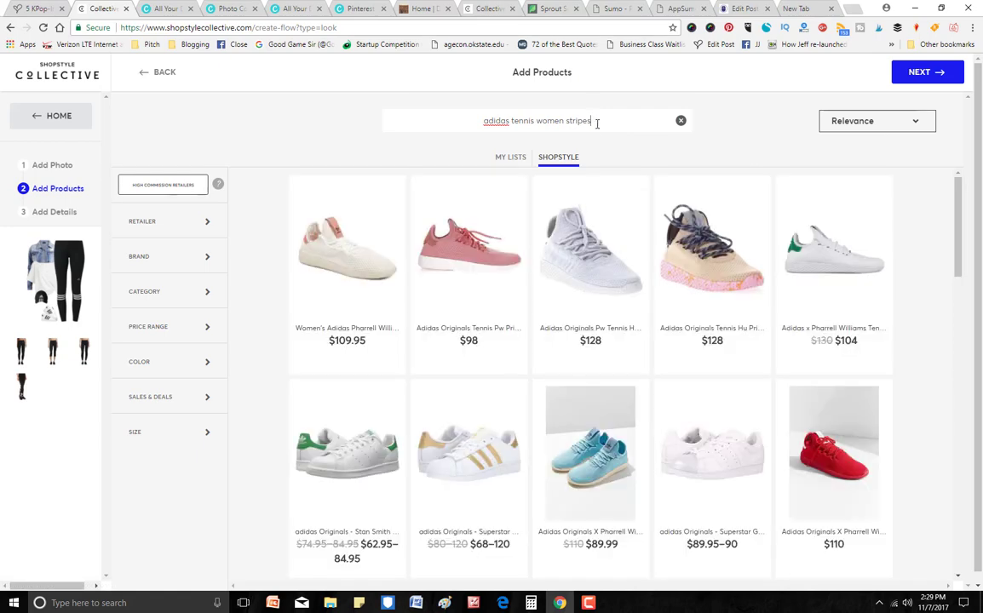
# Find the olive Adidas NEO Courtset women's sneaker in the "adidas tennis women stripes" results and add it to the look
pyautogui.moveTo(954, 286); pyautogui.dragTo(941, 451)
pyautogui.moveTo(770, 401)
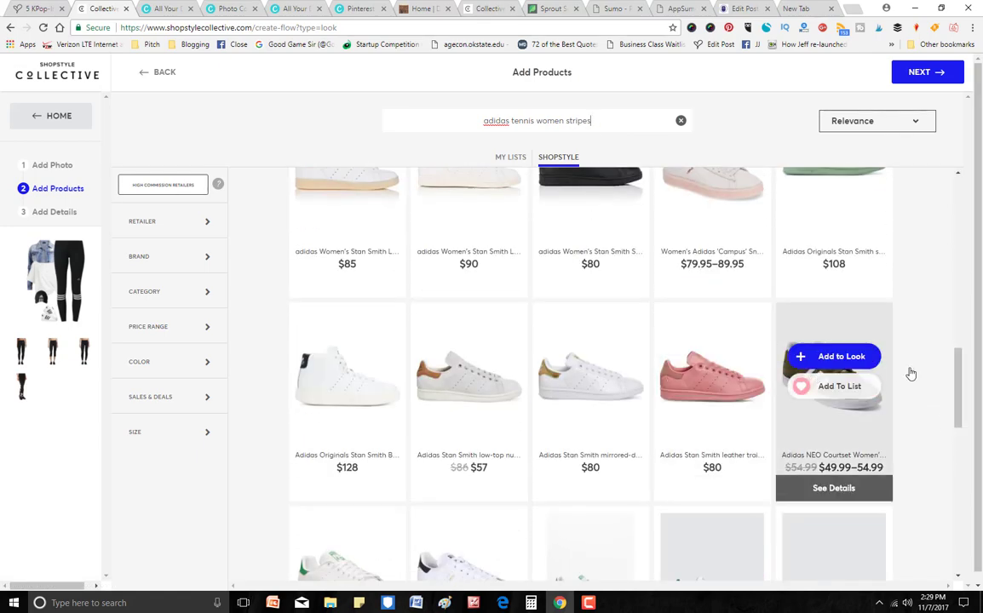
pyautogui.moveTo(967, 397); pyautogui.dragTo(930, 410)
pyautogui.click(823, 246)
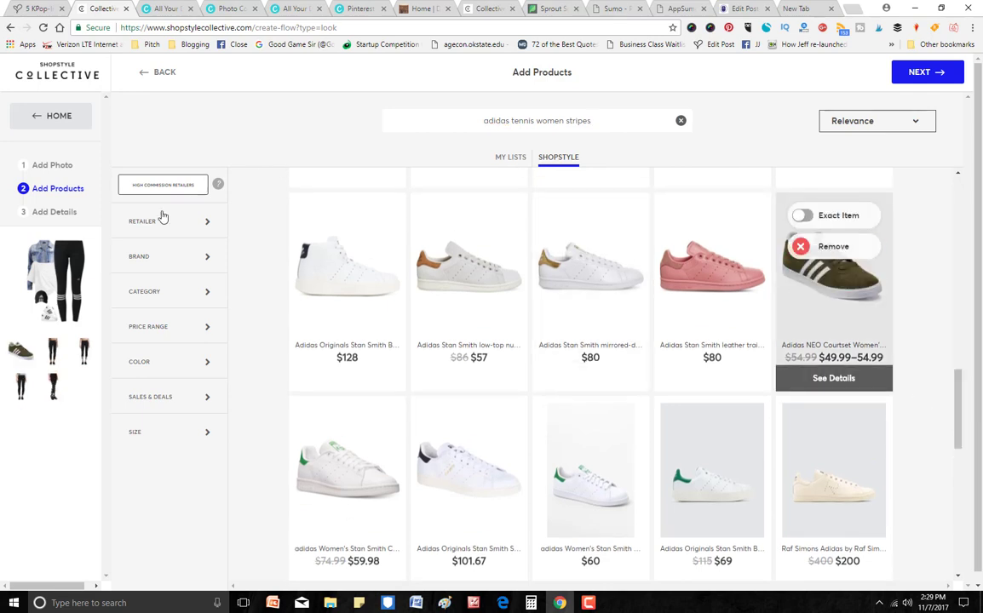
# Search for "adidas cap" and add the $24 black Men's Adidas Originals cap to the look
pyautogui.moveTo(602, 121); pyautogui.dragTo(346, 133)
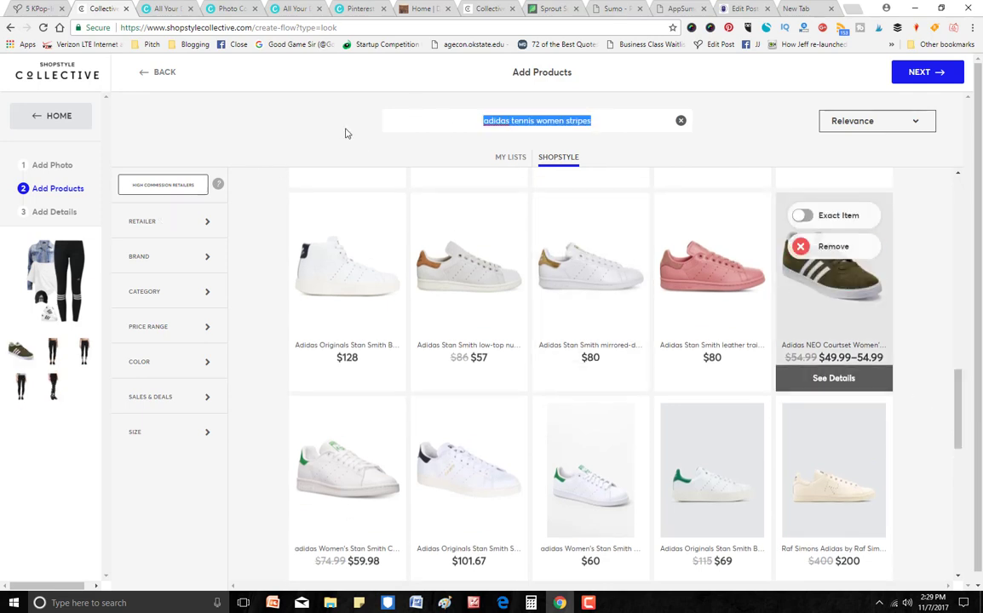
pyautogui.write('adidas cap')
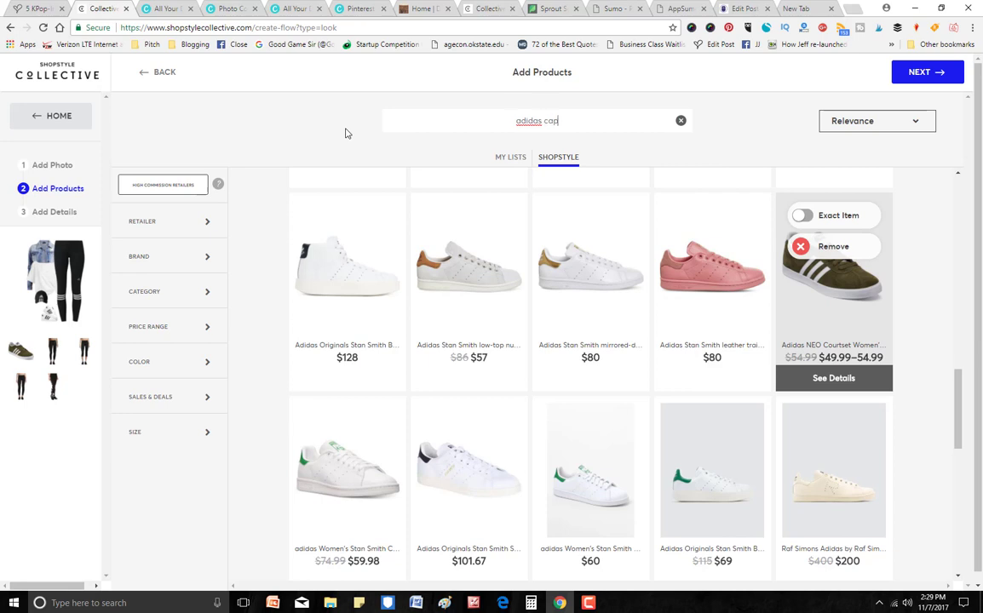
pyautogui.press('Return')
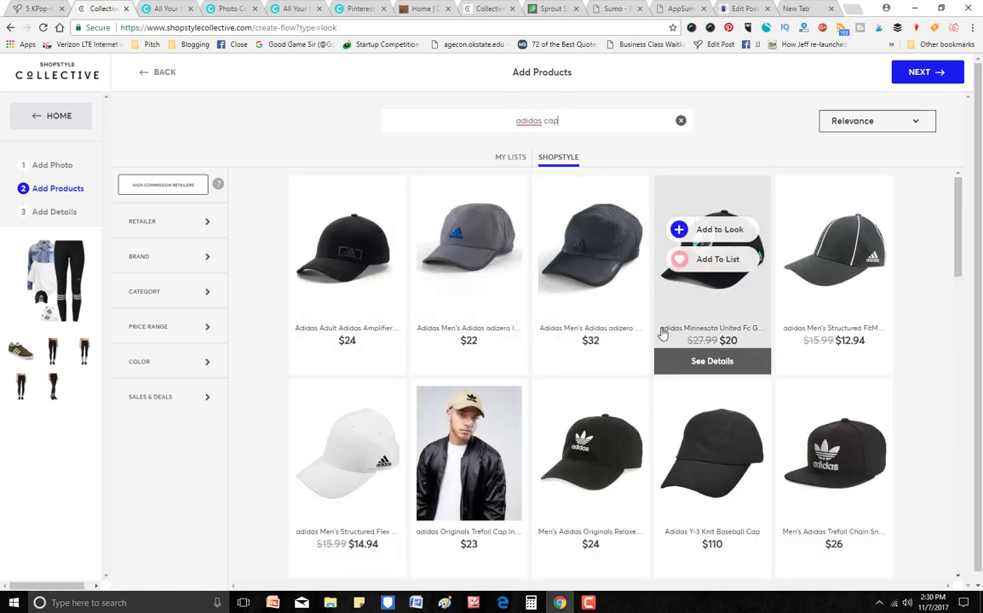
pyautogui.click(575, 434)
# Search for "denim cropped jacket" and add the RE/DONE $440, Off-White $915 and L'Agence $290 jackets to the look
pyautogui.moveTo(564, 125); pyautogui.dragTo(468, 110)
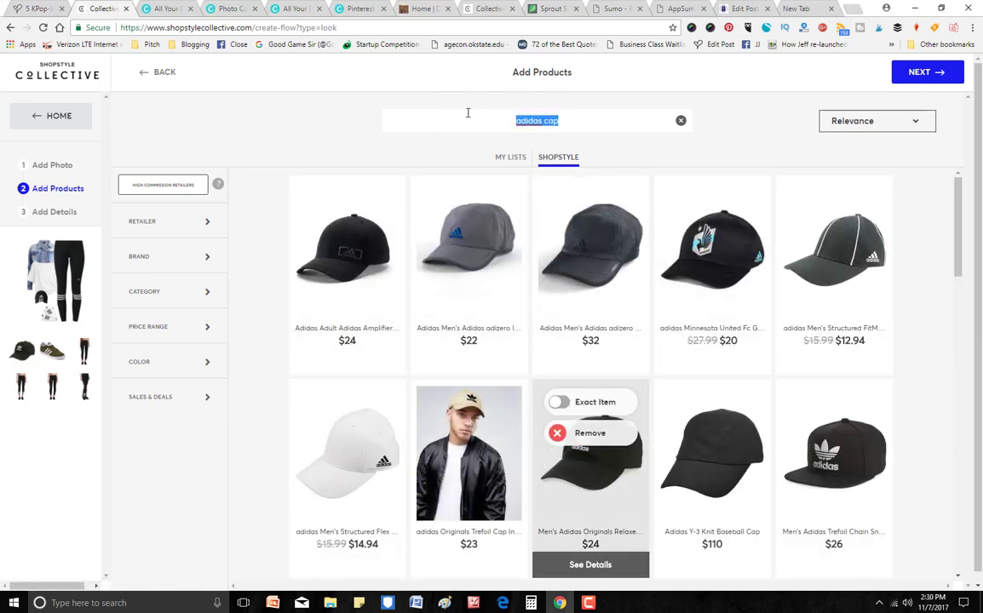
pyautogui.write('denim cropped jacket')
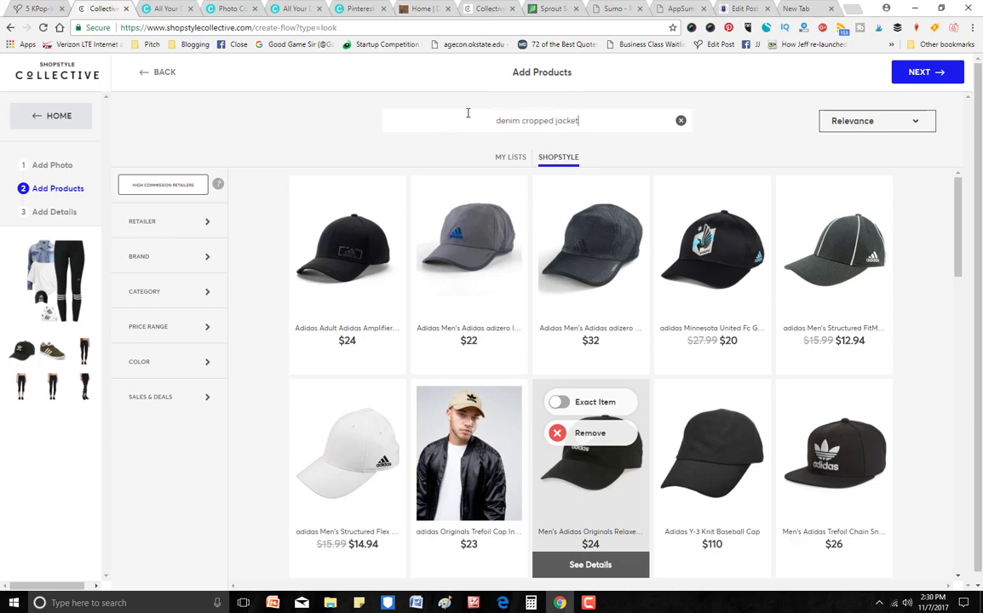
pyautogui.press('Return')
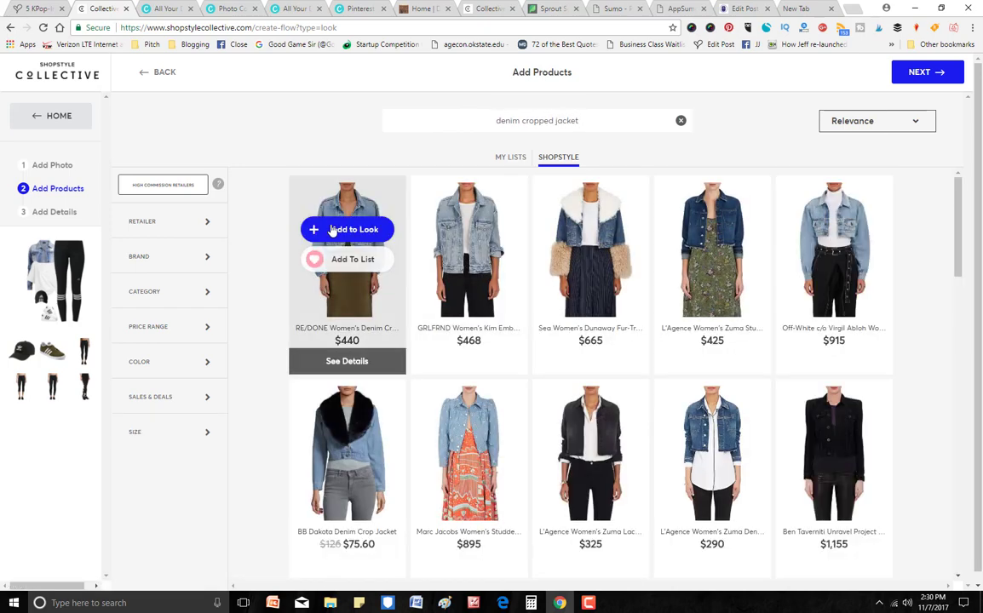
pyautogui.click(334, 230)
pyautogui.click(832, 229)
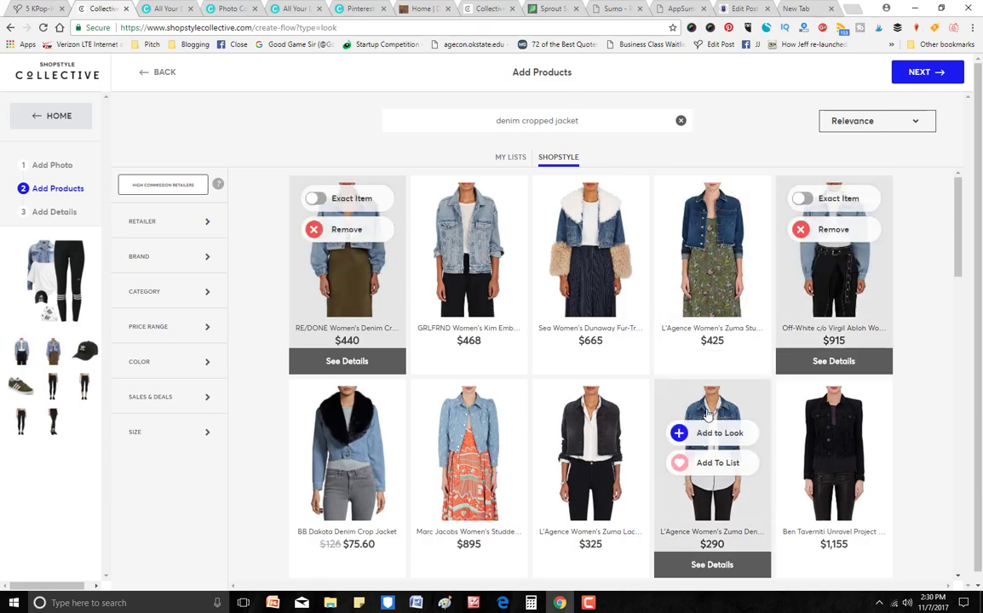
pyautogui.click(712, 433)
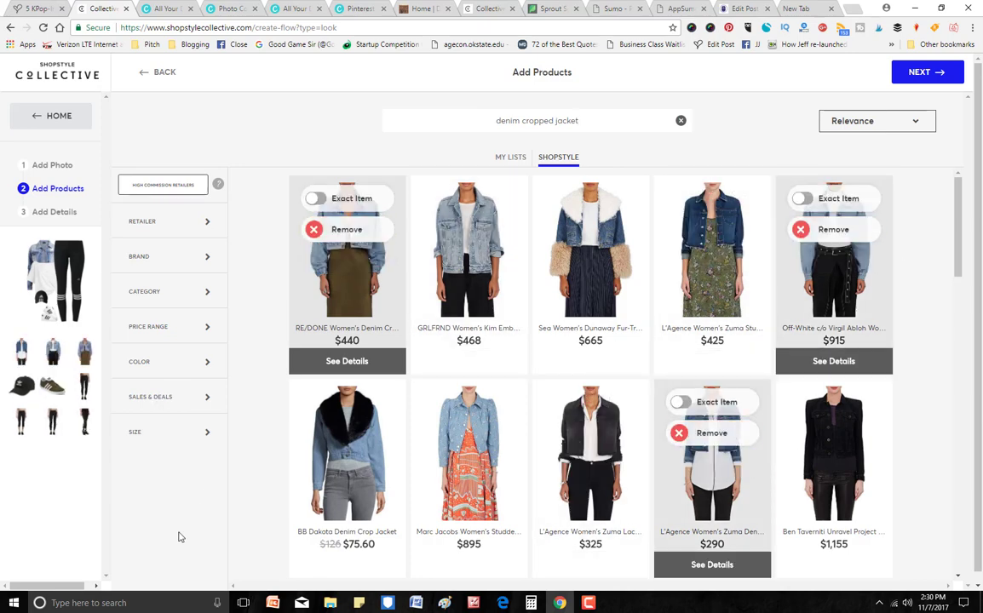
# Search for "white adidas shirt women" and add the $70 Adidas Performance top and the $40 white adidas Originals XBYO tee to the look
pyautogui.moveTo(578, 121); pyautogui.dragTo(340, 106)
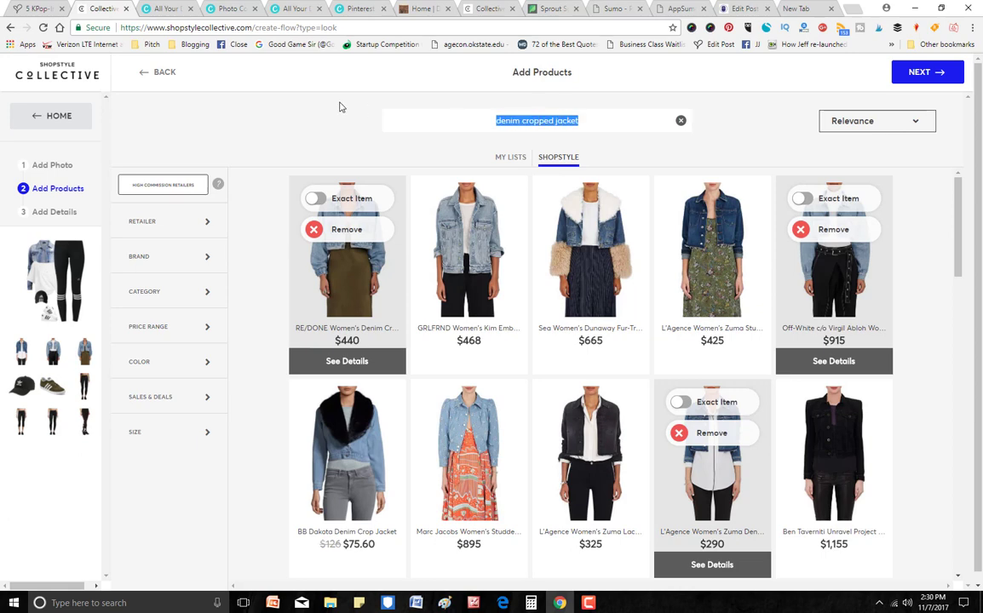
pyautogui.write('white a')
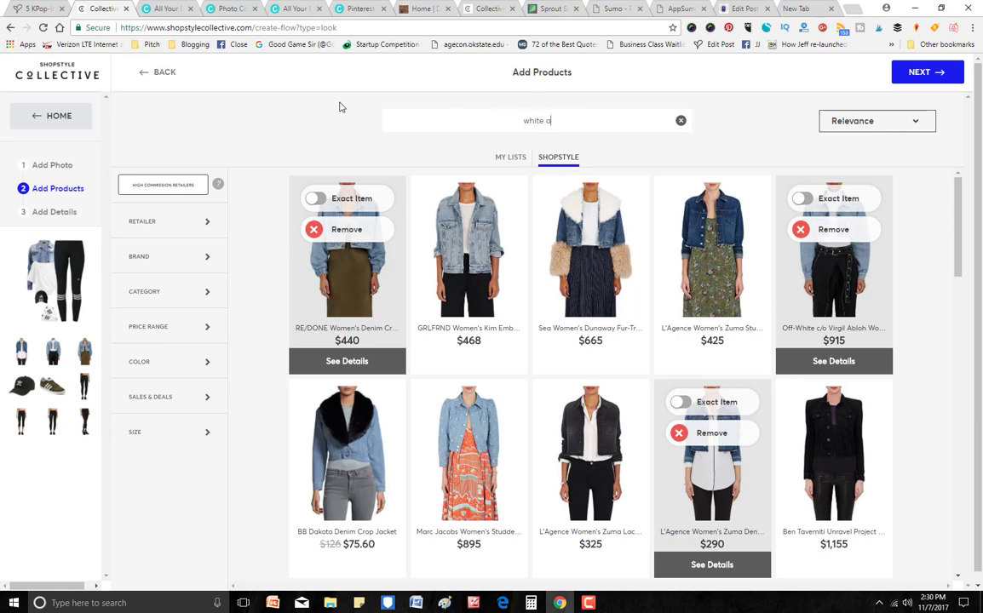
pyautogui.write('didas shirt')
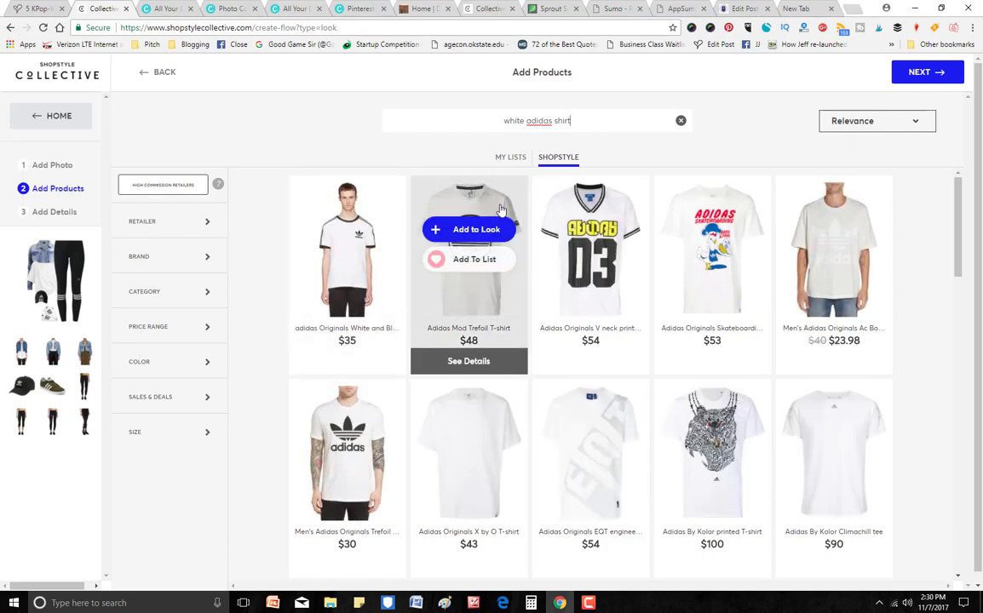
pyautogui.write(' women')
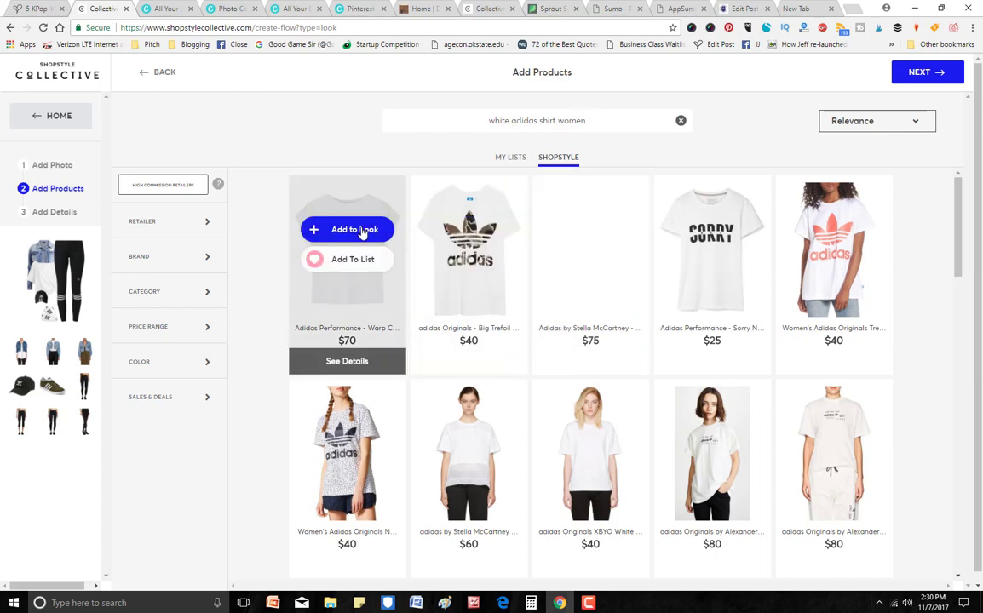
pyautogui.click(358, 229)
pyautogui.click(579, 432)
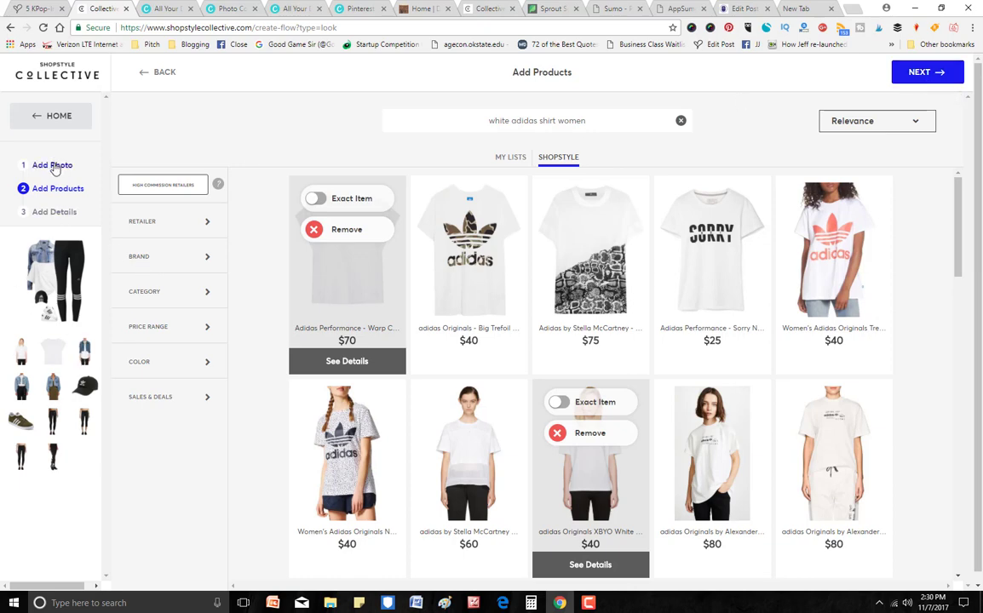
# Proceed to the look's details, write the caption "Get this Adidas Sporty Look." and add the title "Adidas Style Guide"
pyautogui.click(904, 77)
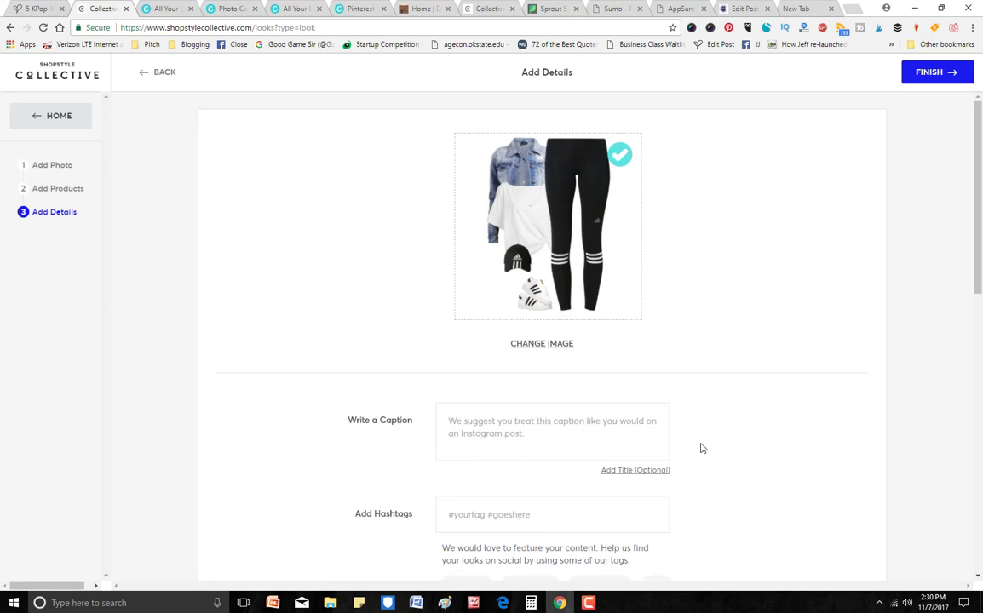
pyautogui.write('Get this Adidas Sporty Look.')
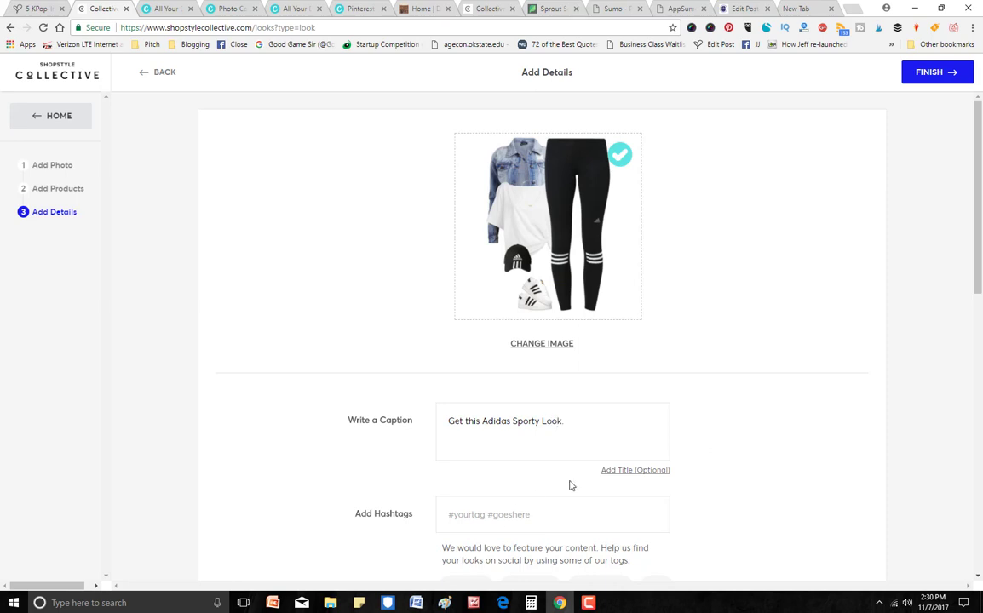
pyautogui.click(635, 470)
pyautogui.click(526, 521)
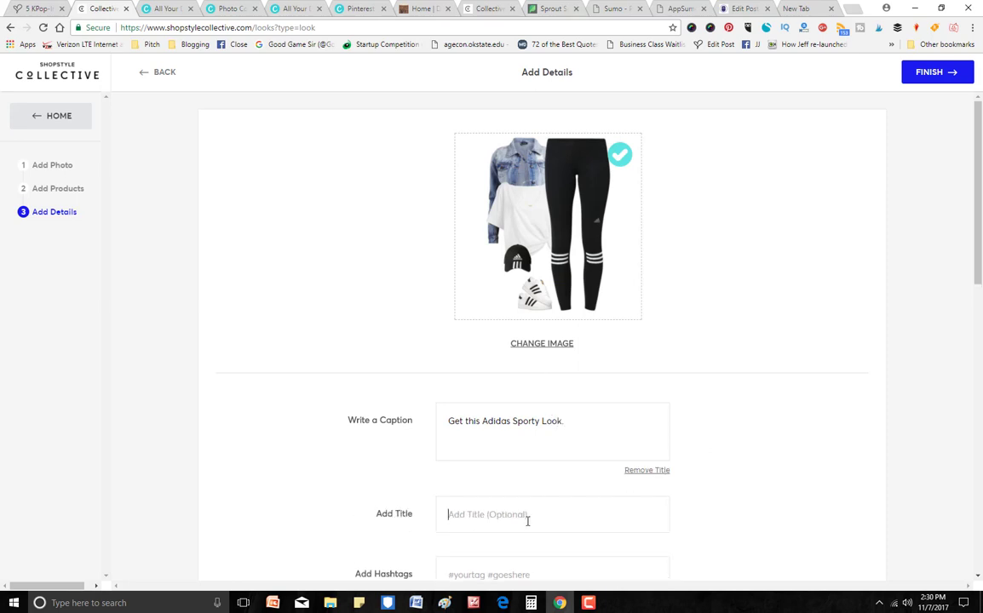
pyautogui.write('Adi')
pyautogui.press('BackSpace')
pyautogui.press('BackSpace')
pyautogui.press('BackSpace')
pyautogui.press('BackSpace')
pyautogui.press('BackSpace')
pyautogui.press('BackSpace')
pyautogui.press('BackSpace')
pyautogui.press('BackSpace')
pyautogui.press('BackSpace')
pyautogui.press('BackSpace')
pyautogui.press('BackSpace')
pyautogui.press('BackSpace')
pyautogui.press('BackSpace')
pyautogui.press('BackSpace')
pyautogui.press('BackSpace')
pyautogui.press('BackSpace')
pyautogui.write('Adi')
# Enter the hashtags "#kpop #adidas #Casualstyling #sportycasualinspo" for the look
pyautogui.scroll(-3, 437, 324)
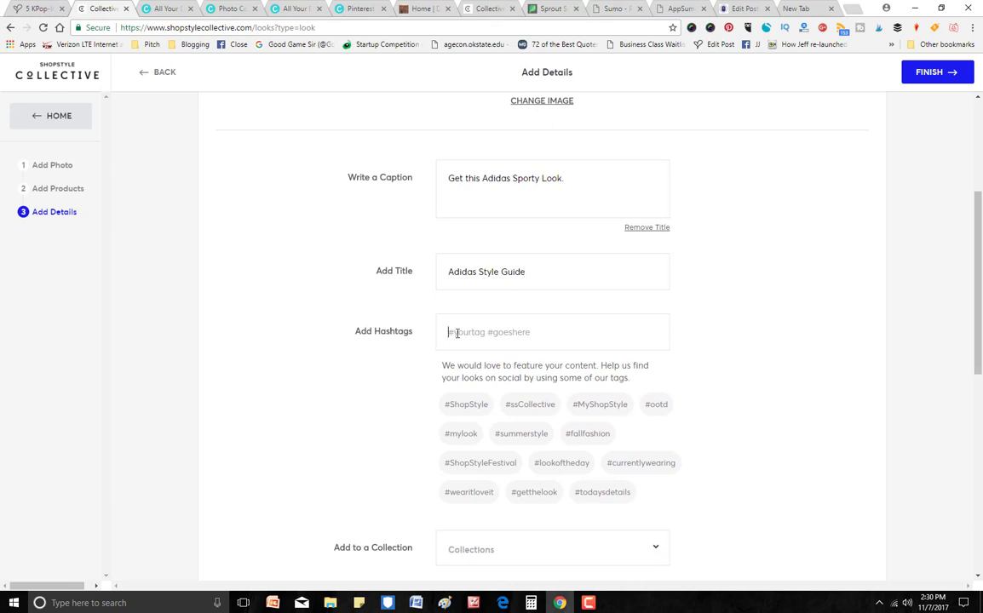
pyautogui.write('#kpop #adidas #Casu')
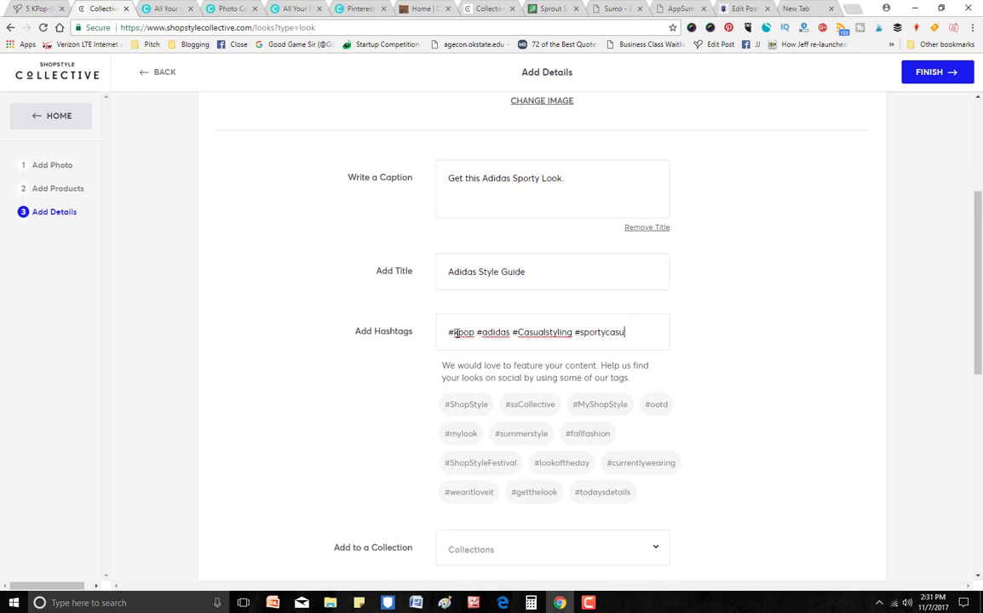
pyautogui.write('alinspo')
# Add all the suggested hashtags to the look, from #ShopStyle and #ssCollective through #getthelook and #wearitloveit
pyautogui.click(467, 405)
pyautogui.click(528, 405)
pyautogui.click(596, 406)
pyautogui.click(654, 405)
pyautogui.click(596, 433)
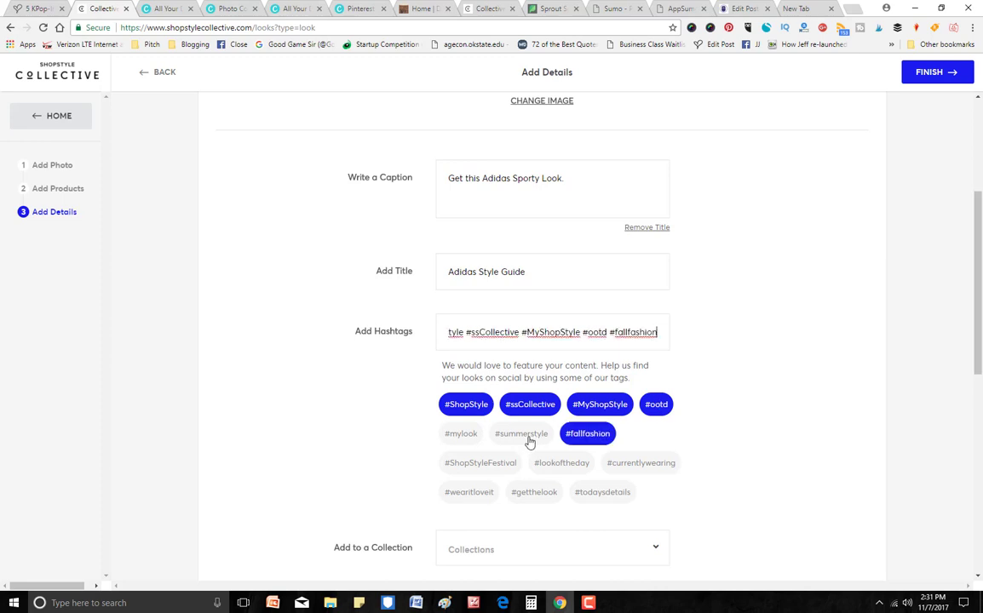
pyautogui.click(522, 433)
pyautogui.click(461, 434)
pyautogui.click(480, 462)
pyautogui.click(562, 463)
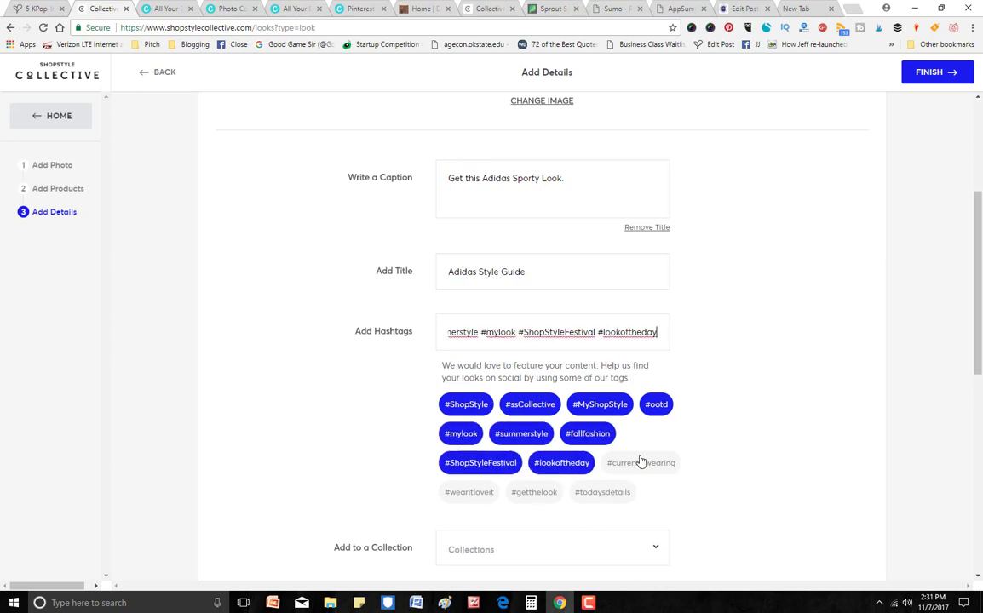
pyautogui.click(641, 463)
pyautogui.click(603, 492)
pyautogui.click(534, 492)
pyautogui.click(467, 491)
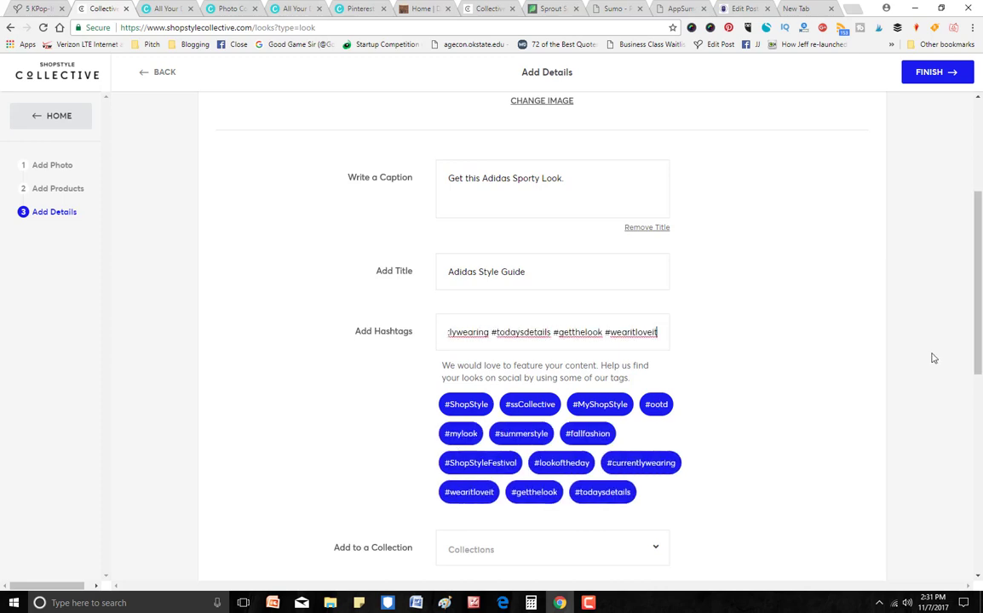
# Assign the look to the Weekend Mom collection
pyautogui.scroll(-2, 502, 379)
pyautogui.click(494, 378)
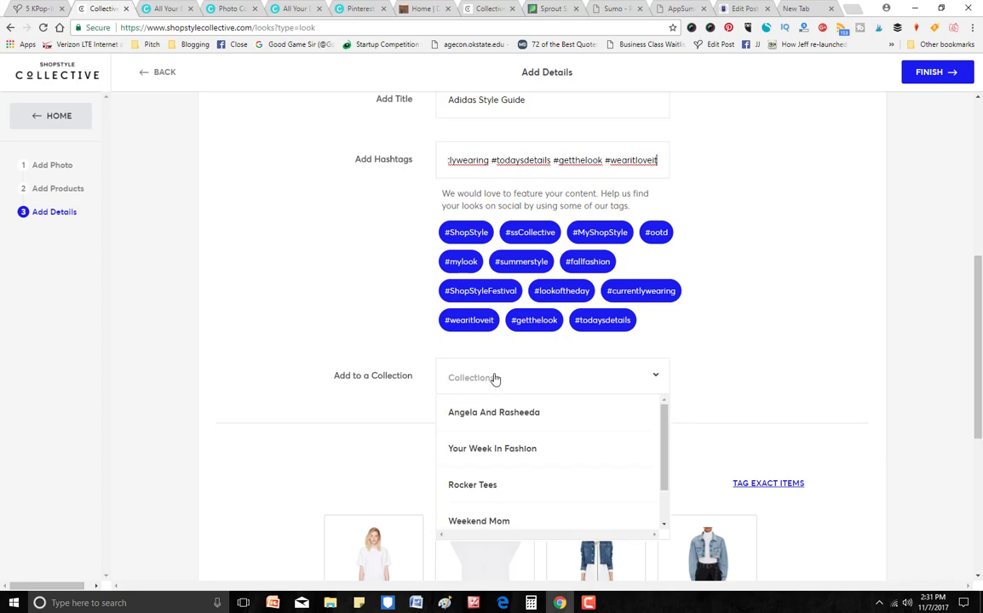
pyautogui.click(667, 457)
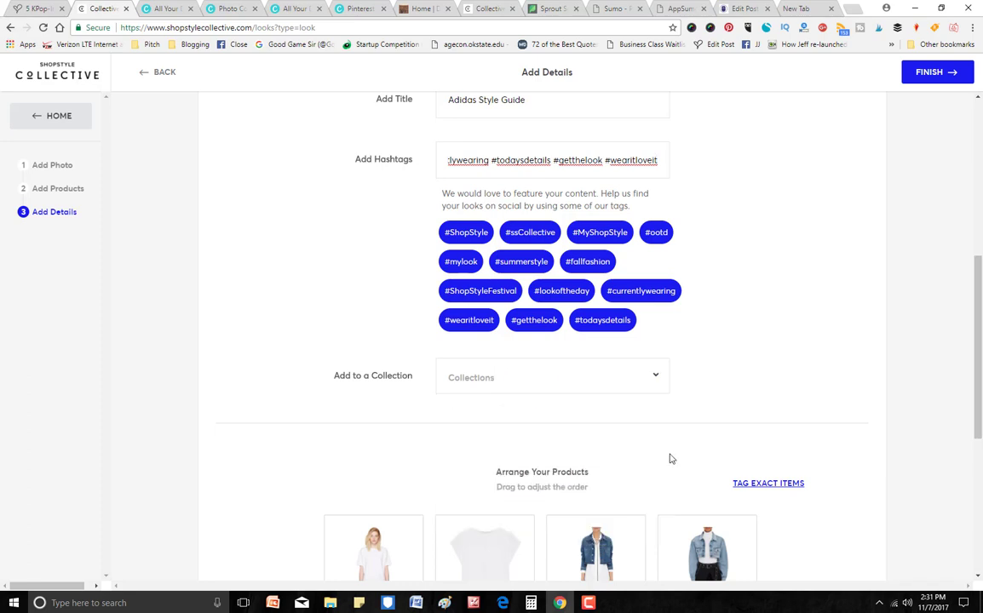
pyautogui.click(658, 383)
pyautogui.moveTo(660, 434); pyautogui.dragTo(643, 483)
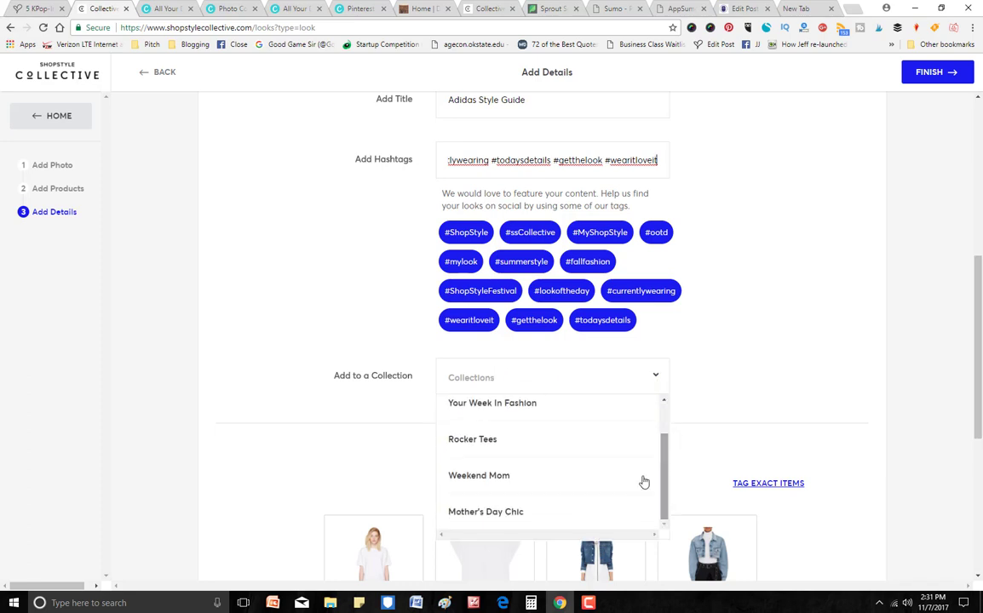
pyautogui.click(516, 484)
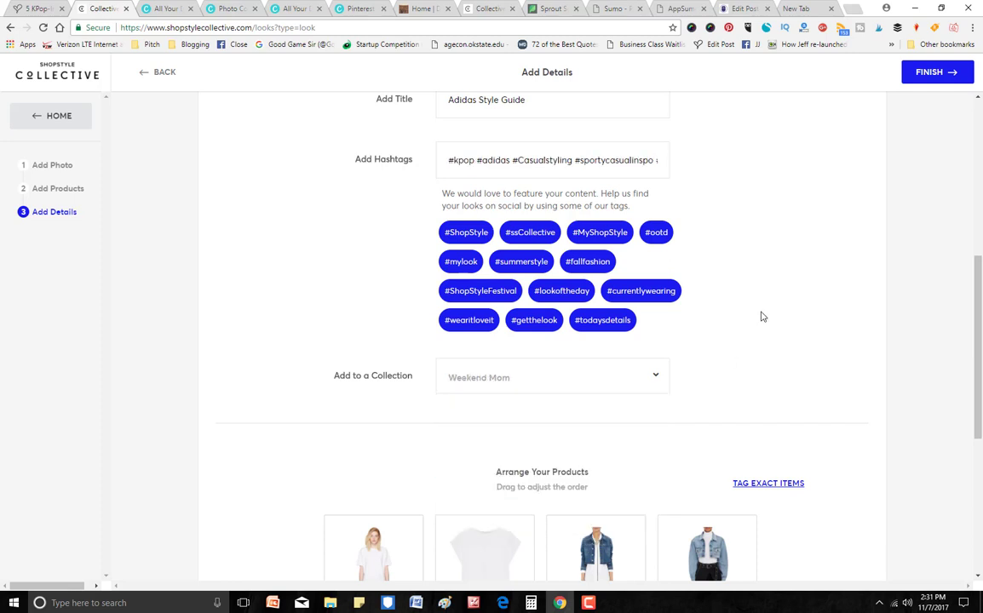
# Reorder the look's products so the Off-White jacket comes first, the black cap third and the olive sneaker fourth
pyautogui.moveTo(978, 298); pyautogui.dragTo(978, 412)
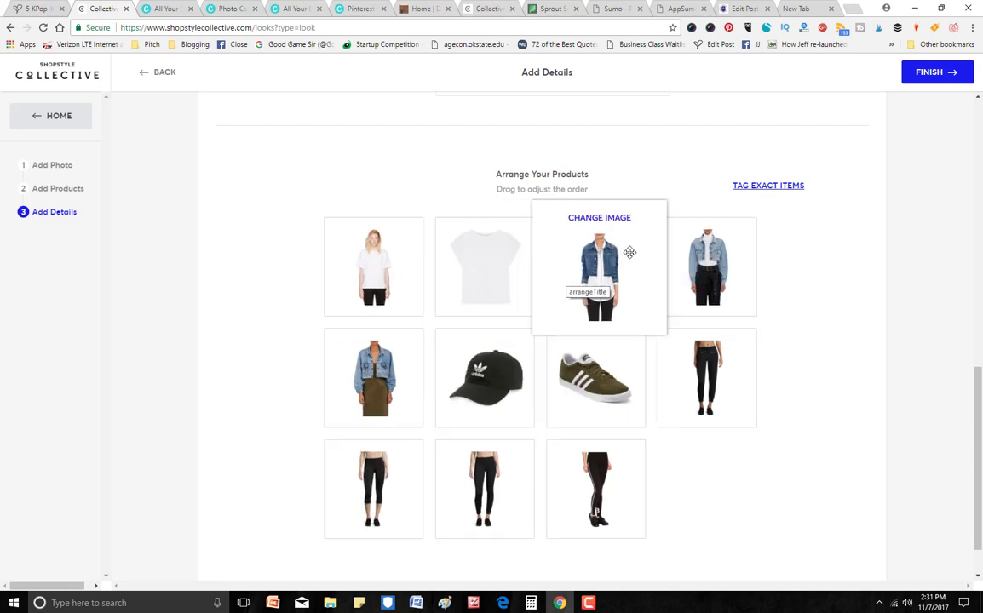
pyautogui.moveTo(684, 253); pyautogui.dragTo(367, 251)
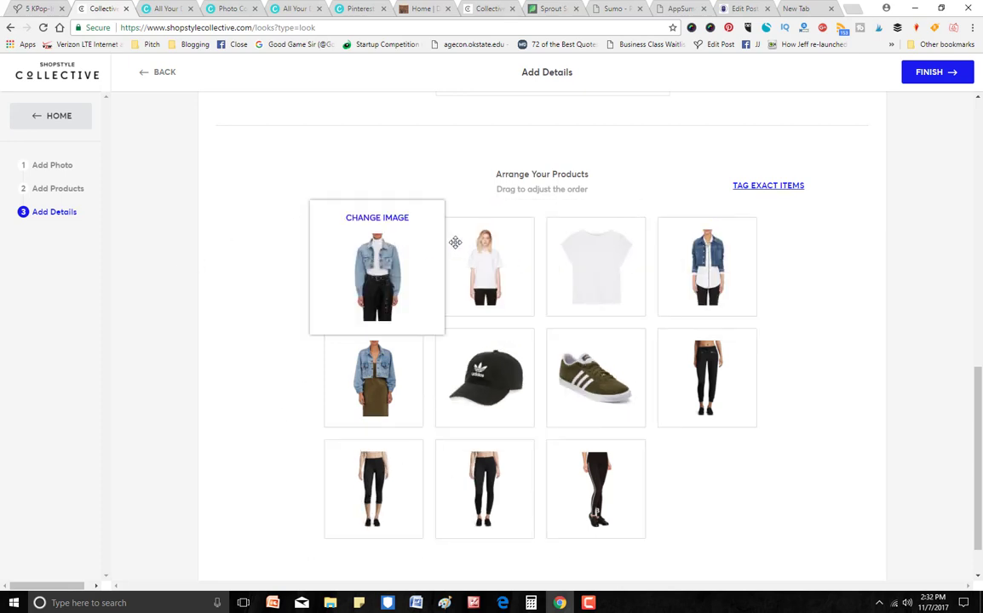
pyautogui.moveTo(498, 344); pyautogui.dragTo(597, 289)
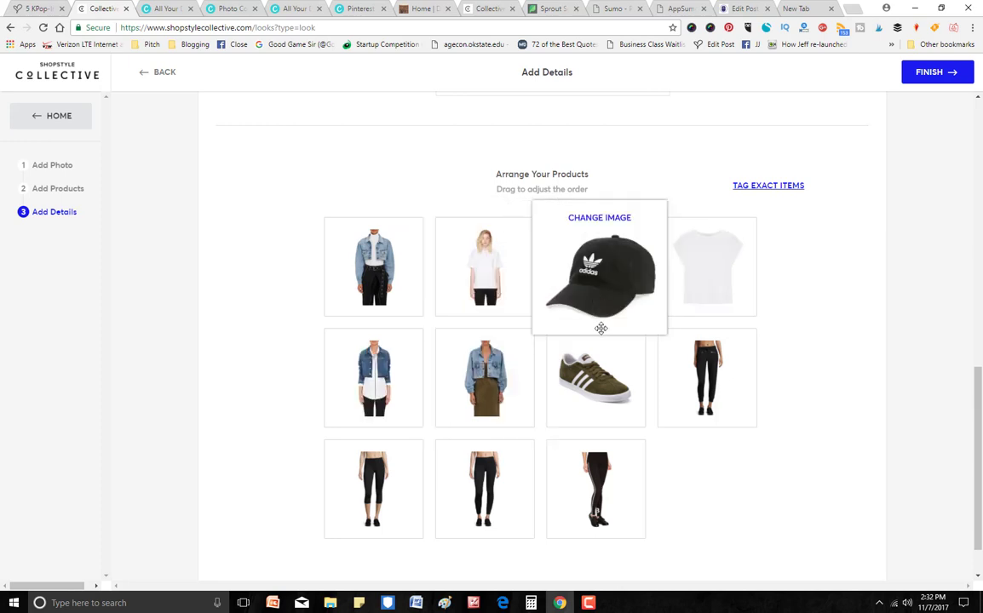
pyautogui.moveTo(601, 334); pyautogui.dragTo(703, 272)
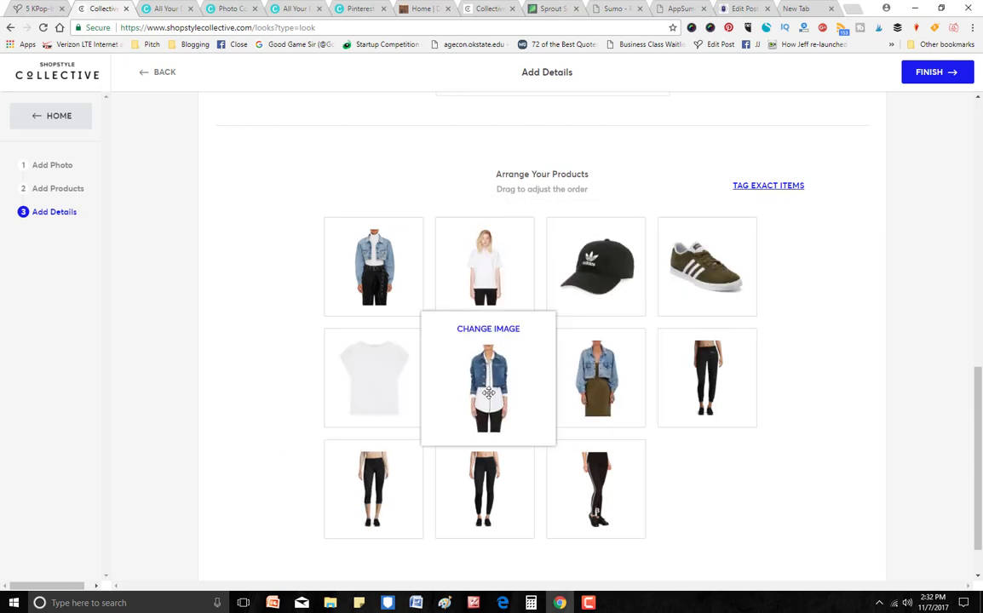
# Rearrange the remaining products: L'Agence jacket fifth, full-length black leggings sixth, cropped black leggings eighth and RE/DONE jacket ninth
pyautogui.moveTo(538, 395); pyautogui.dragTo(374, 379)
pyautogui.moveTo(483, 488); pyautogui.dragTo(483, 379)
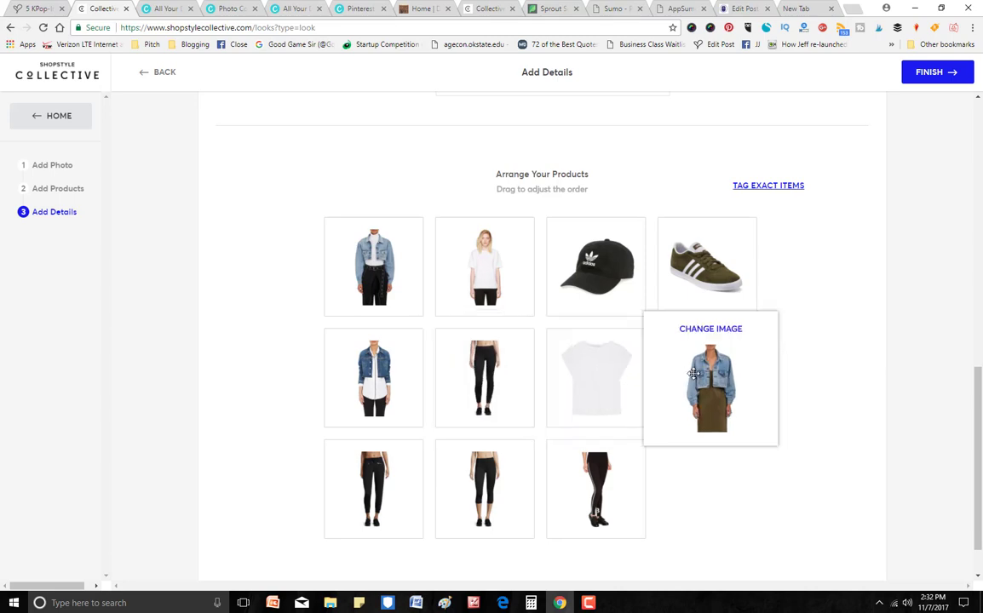
pyautogui.moveTo(596, 489); pyautogui.dragTo(477, 511)
pyautogui.moveTo(373, 489); pyautogui.dragTo(619, 410)
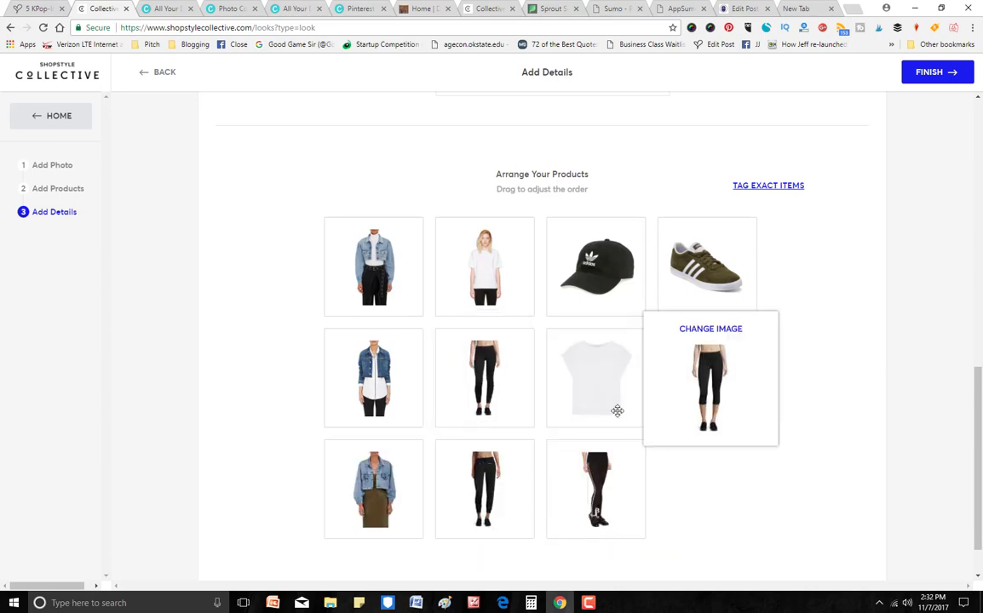
# Finish the look and find it under November 2017 in the list of saved looks
pyautogui.scroll(7, 435, 260)
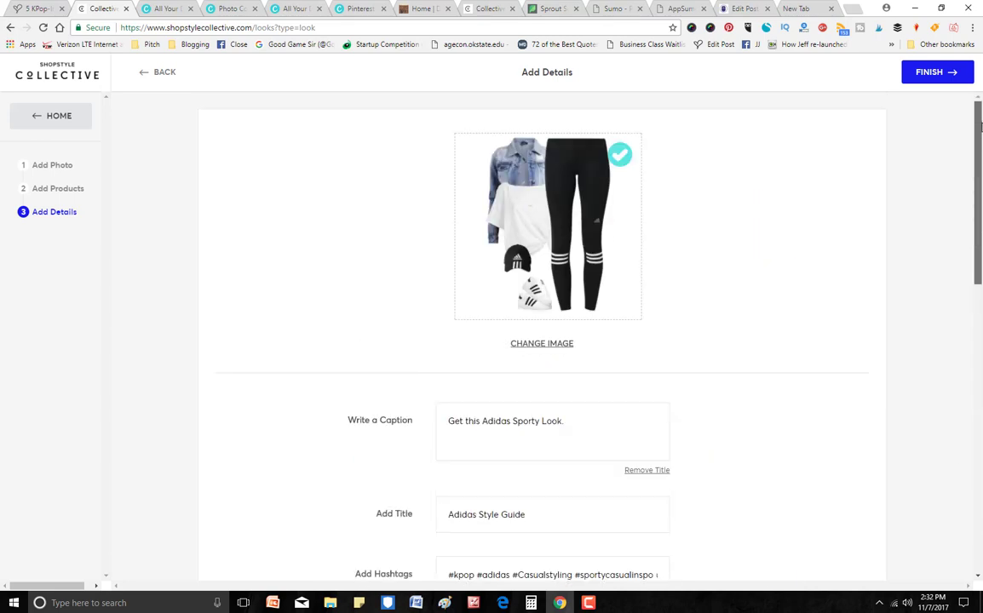
pyautogui.click(937, 72)
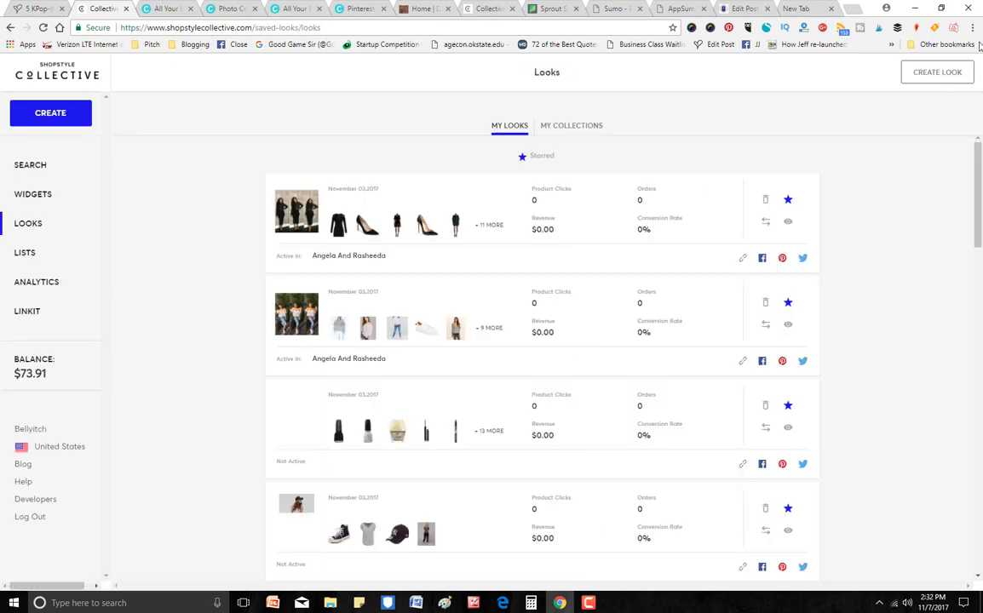
pyautogui.scroll(-3, 979, 265)
pyautogui.moveTo(980, 265); pyautogui.dragTo(980, 216)
pyautogui.moveTo(979, 157); pyautogui.dragTo(980, 242)
pyautogui.scroll(4, 545, 213)
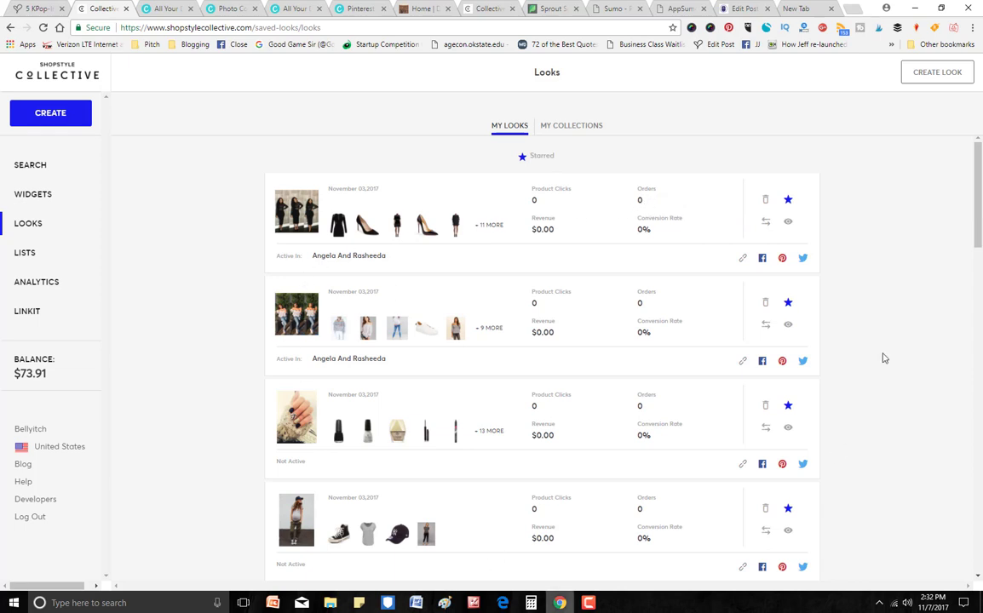
pyautogui.scroll(-3, 981, 177)
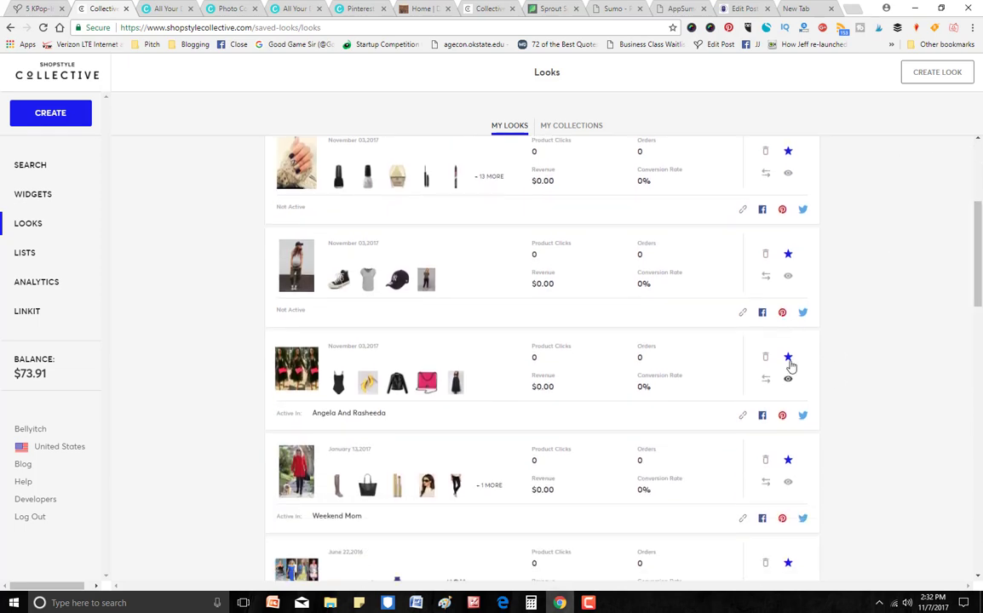
pyautogui.moveTo(975, 285); pyautogui.dragTo(981, 378)
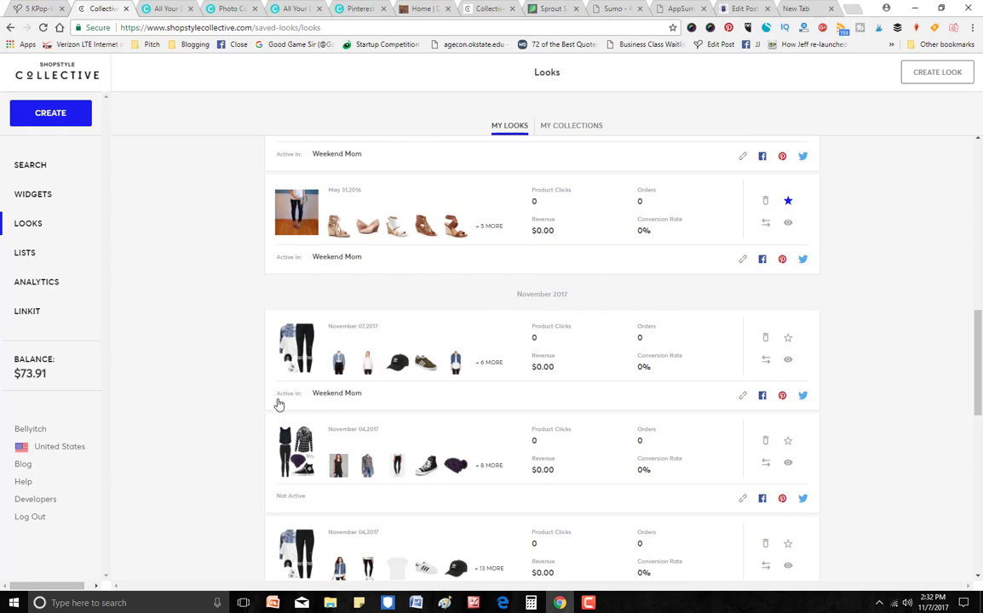
# Copy the November 07, 2017 look's link, open it in a new browser tab and review the public page
pyautogui.click(743, 397)
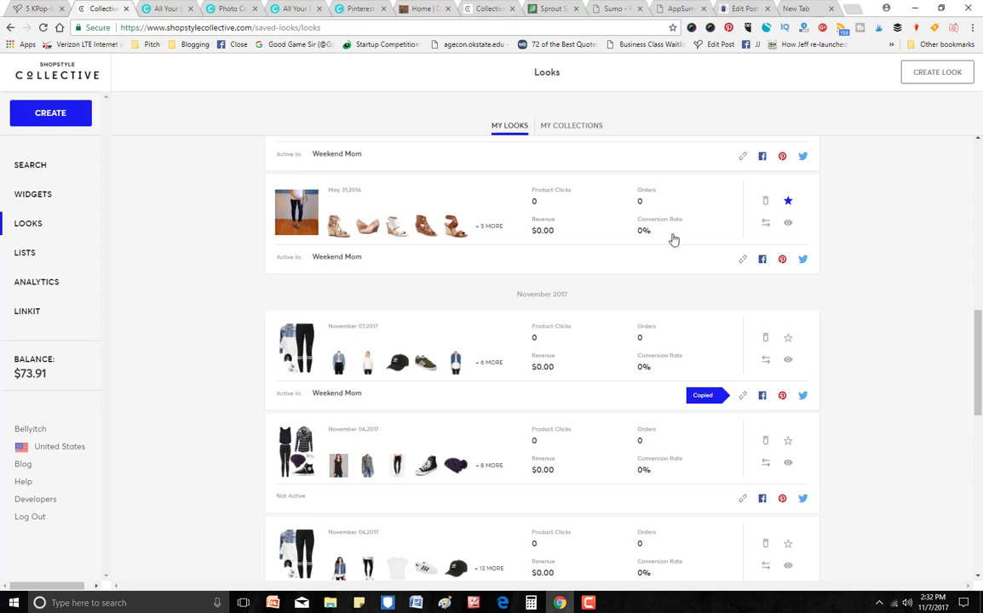
pyautogui.click(855, 11)
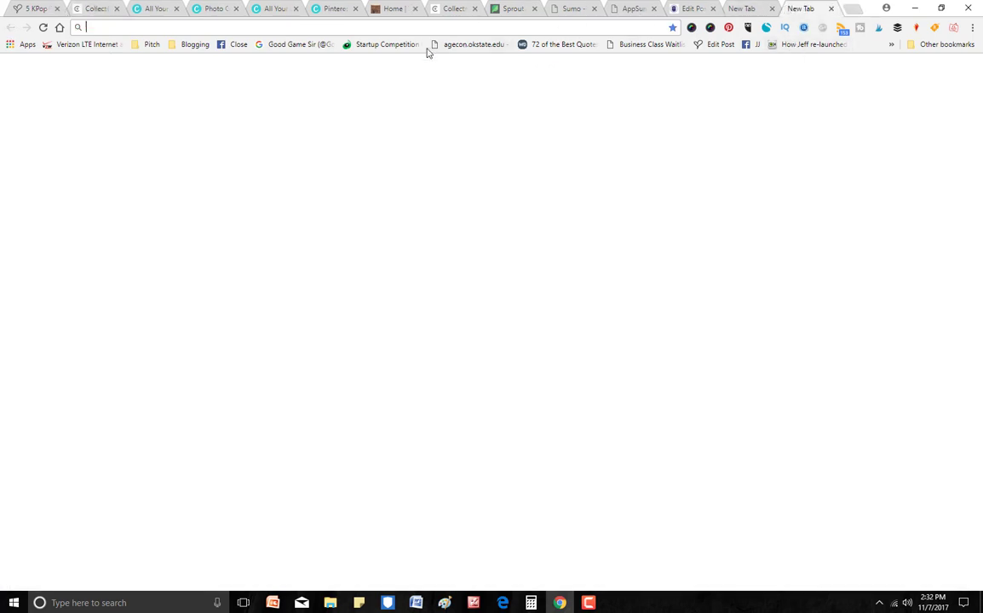
pyautogui.hotkey('ctrl', 'v')
pyautogui.press('Return')
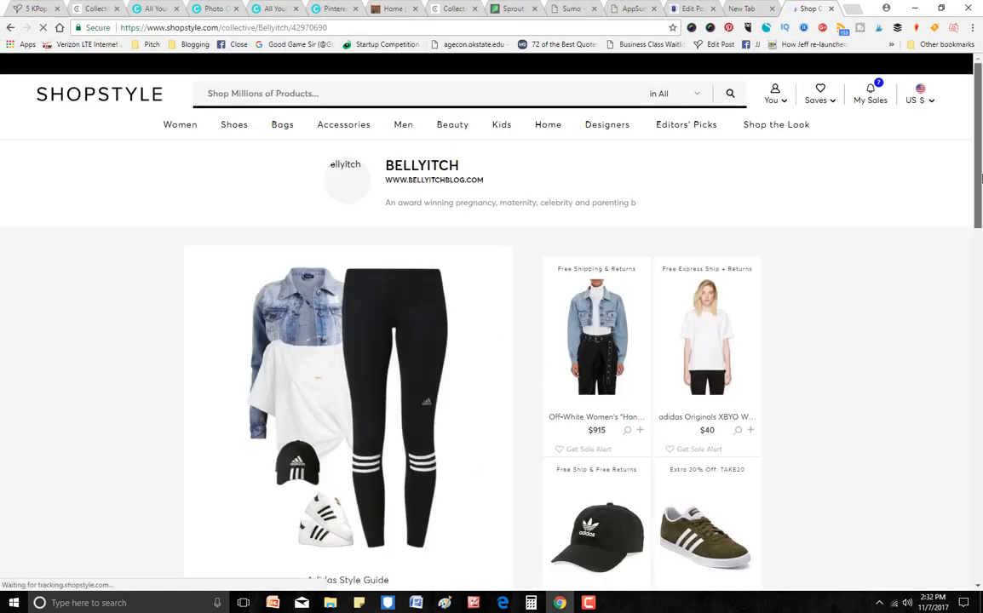
pyautogui.scroll(-3, 980, 153)
pyautogui.scroll(2, 980, 153)
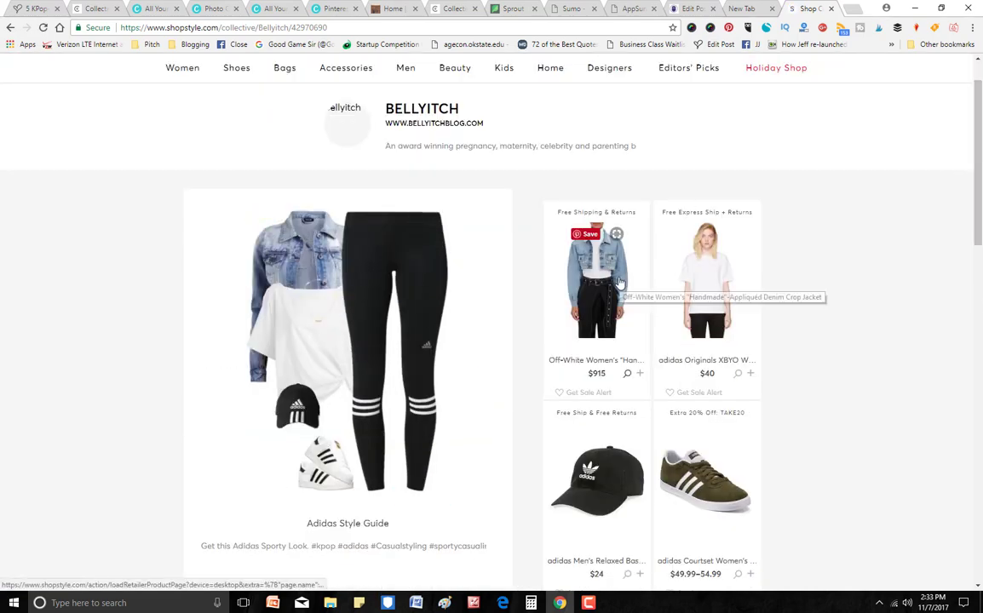
# Save the Adidas look's collage image to the Pinterest board -Our Style Picks and dismiss the confirmation
pyautogui.moveTo(979, 194)
pyautogui.mouseDown()
pyautogui.moveTo(981, 341)
pyautogui.moveTo(980, 175)
pyautogui.mouseUp()
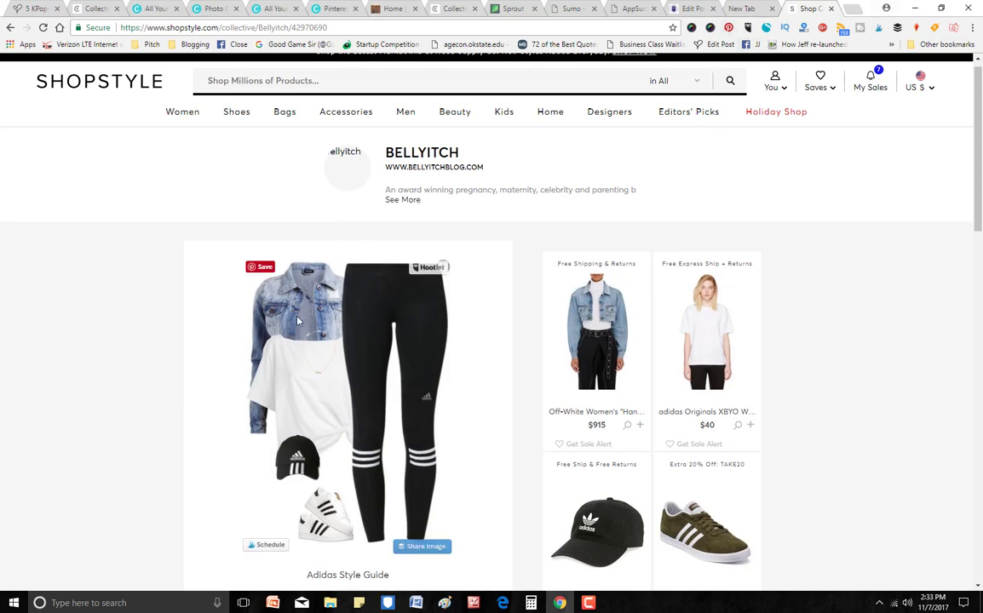
pyautogui.rightClick(312, 354)
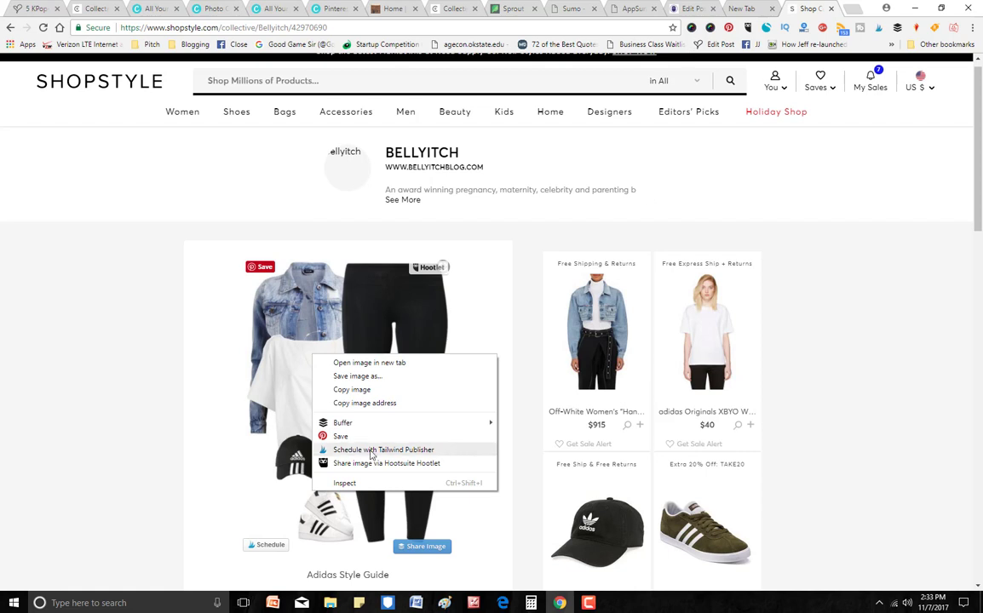
pyautogui.click(367, 436)
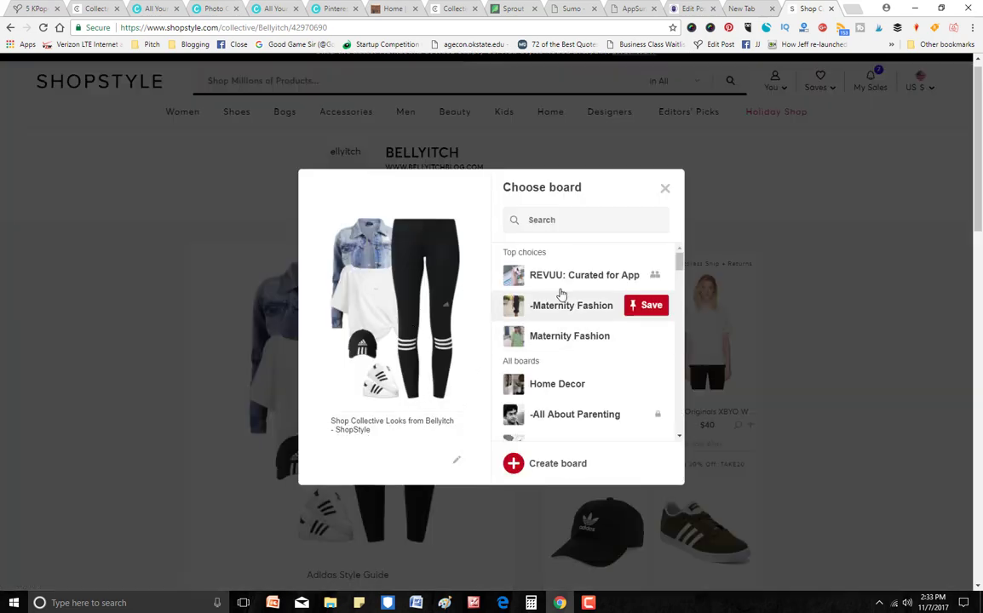
pyautogui.moveTo(680, 268); pyautogui.dragTo(677, 315)
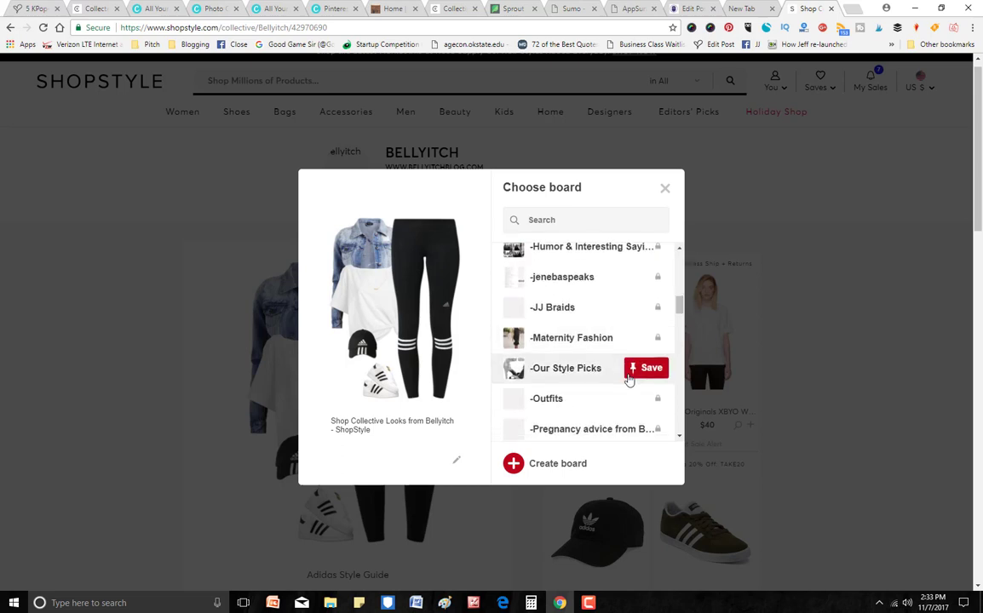
pyautogui.click(632, 372)
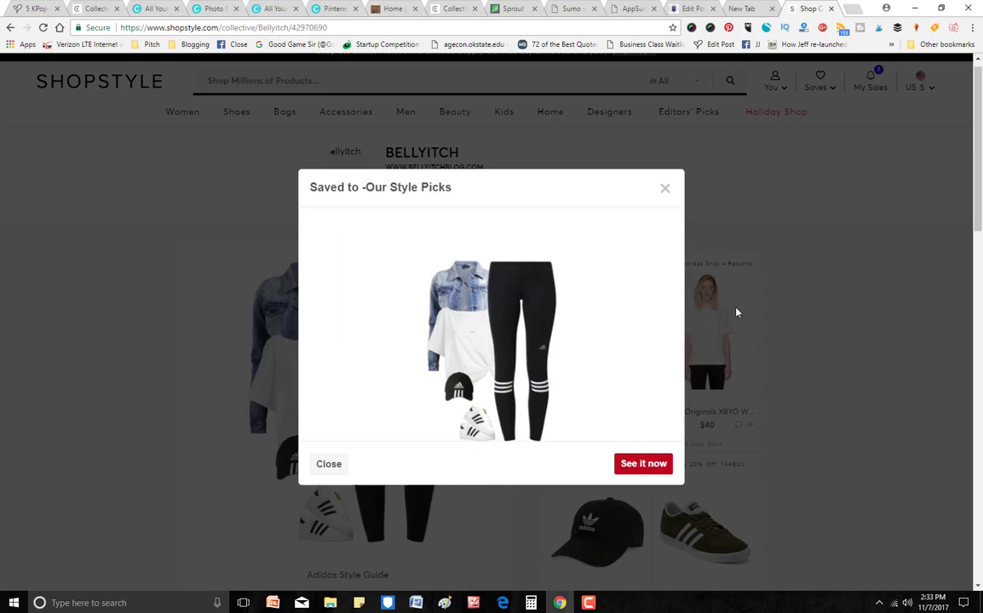
pyautogui.click(664, 190)
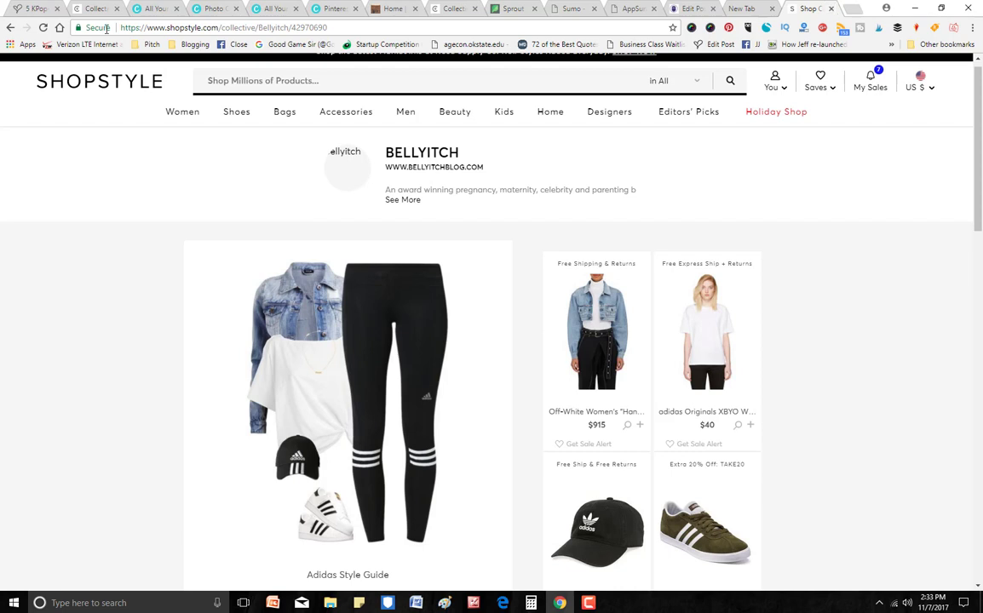
# Close the look's public page, preview the November 07, 2017 look from the saved looks list and close that preview
pyautogui.click(7, 27)
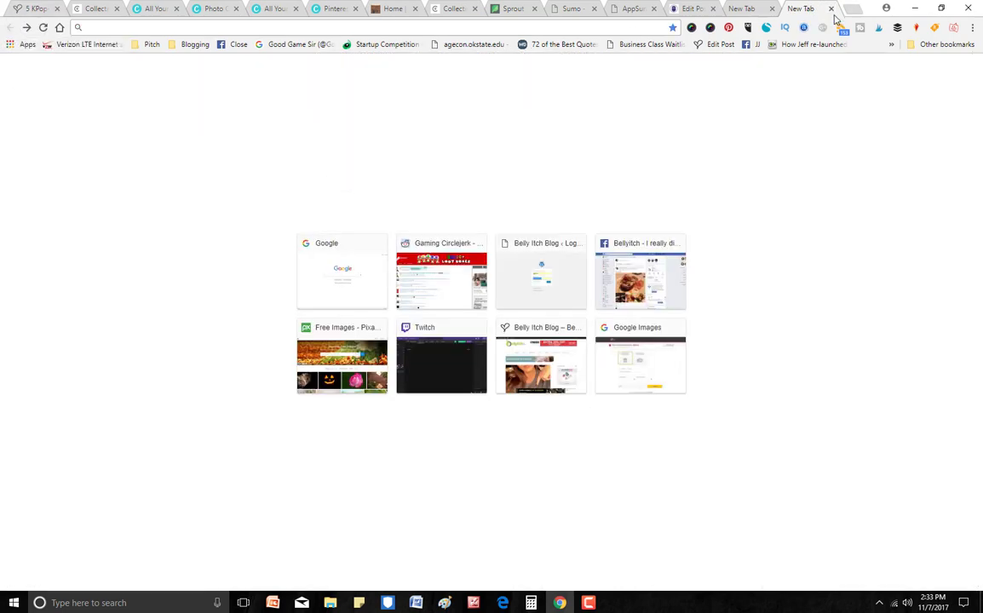
pyautogui.click(832, 9)
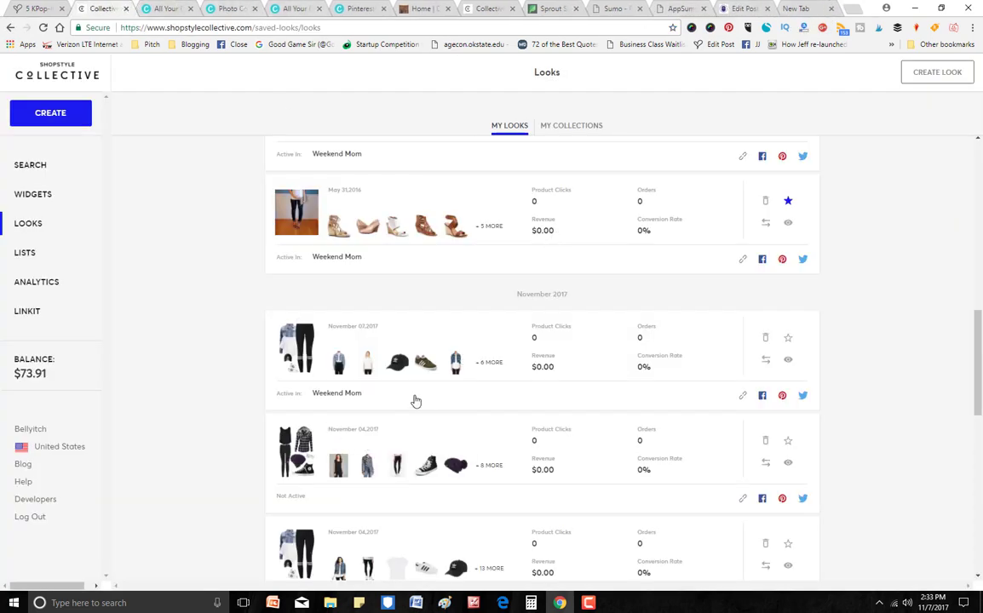
pyautogui.click(788, 364)
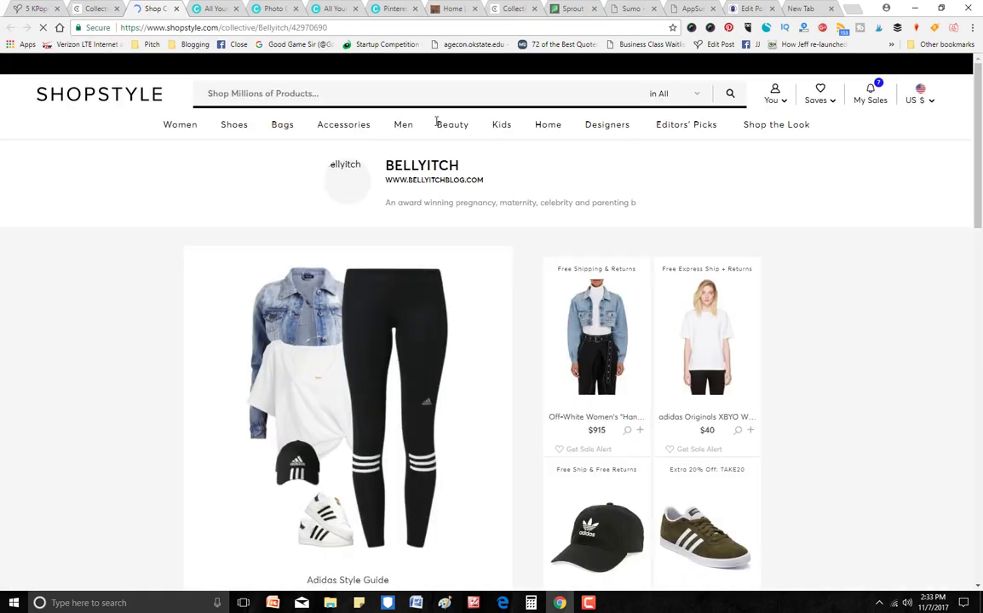
pyautogui.click(176, 9)
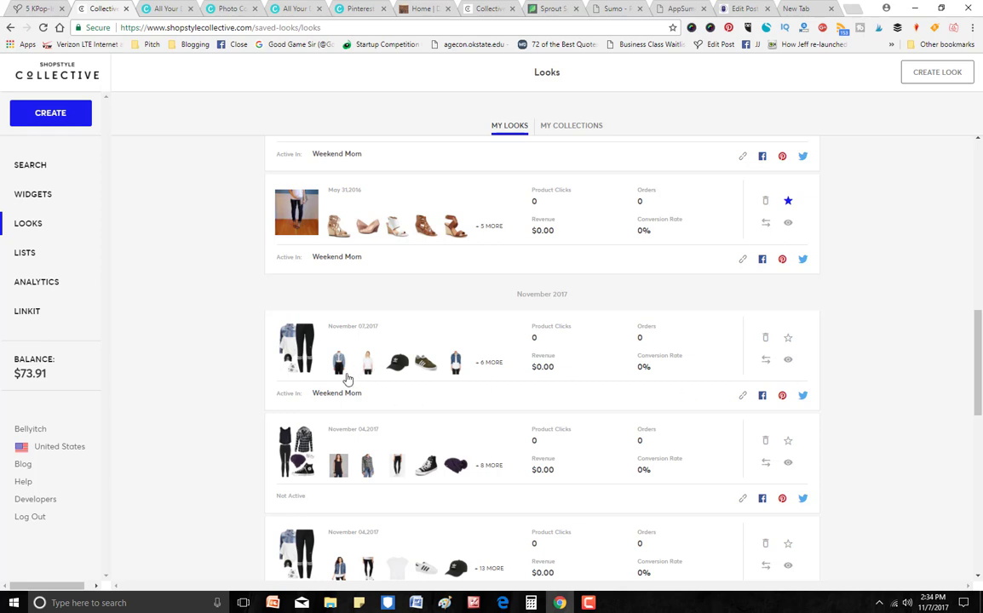
# Create a product widget from the November 07, 2017 look with prices hidden and products laid out in two rows
pyautogui.click(764, 361)
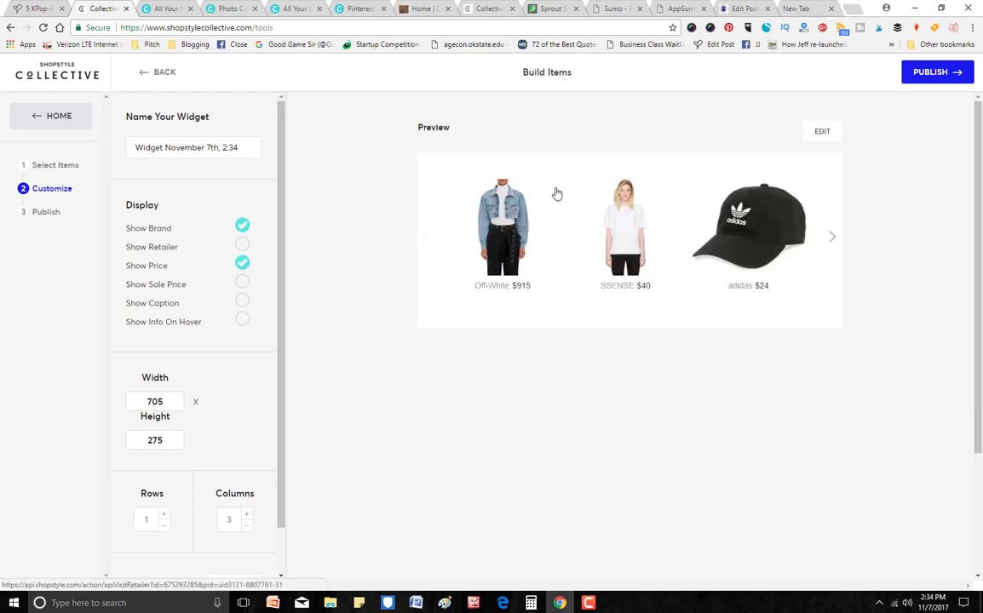
pyautogui.click(242, 266)
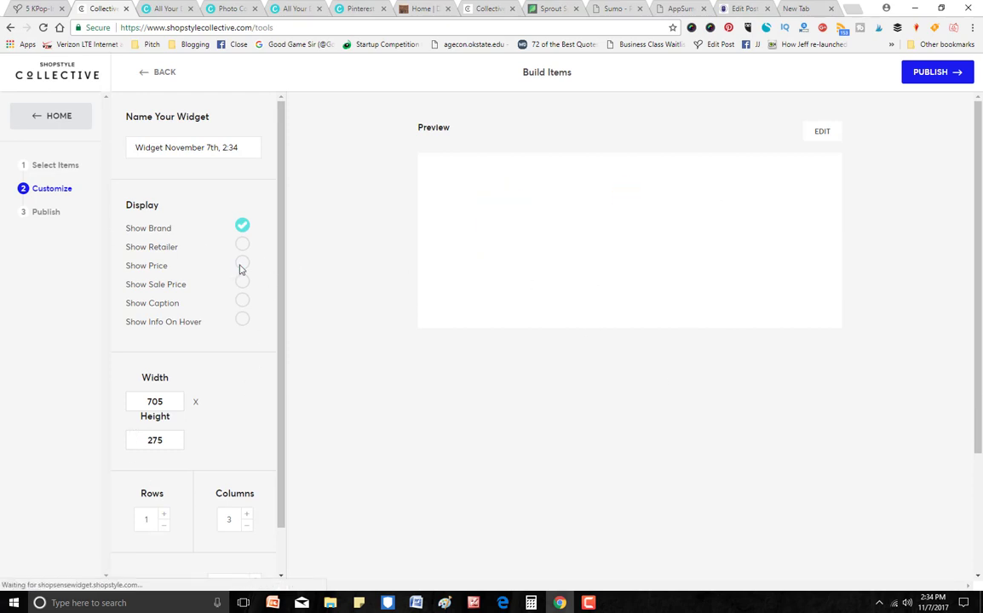
pyautogui.click(165, 516)
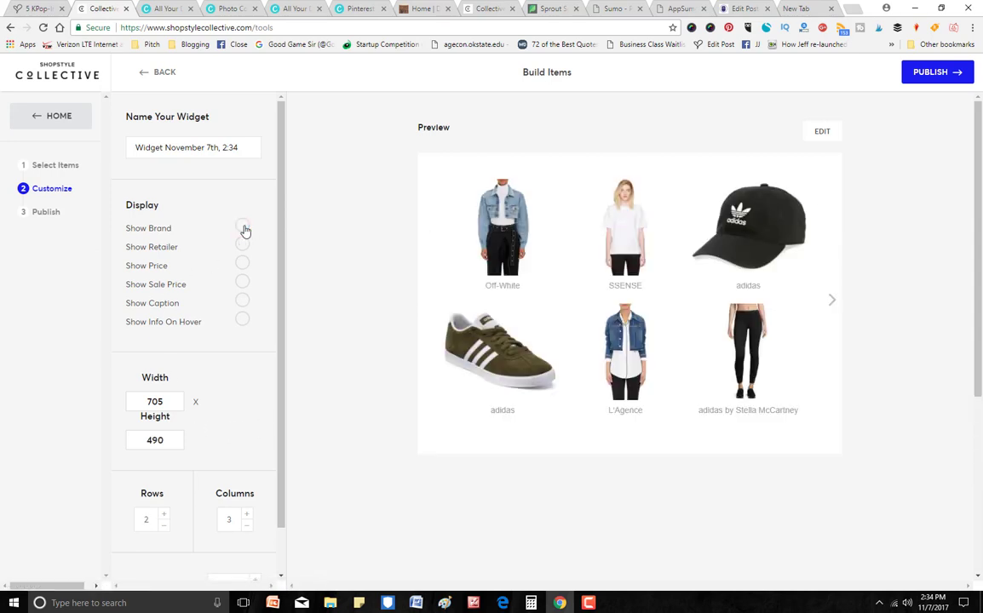
# Try the widget's brand and caption display options, keep only brand on, and enable info on hover and price
pyautogui.click(243, 228)
pyautogui.click(243, 229)
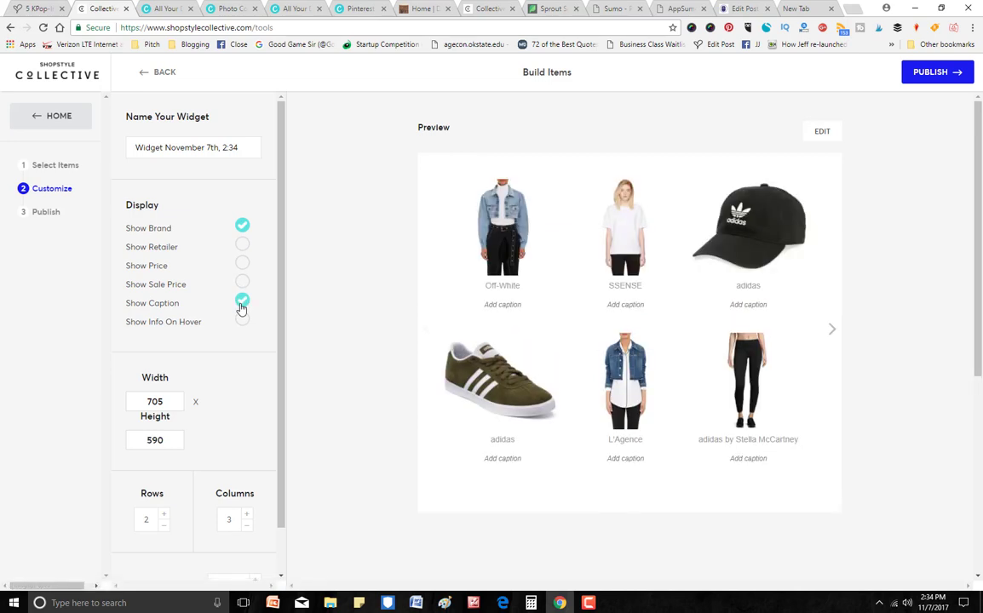
pyautogui.click(242, 302)
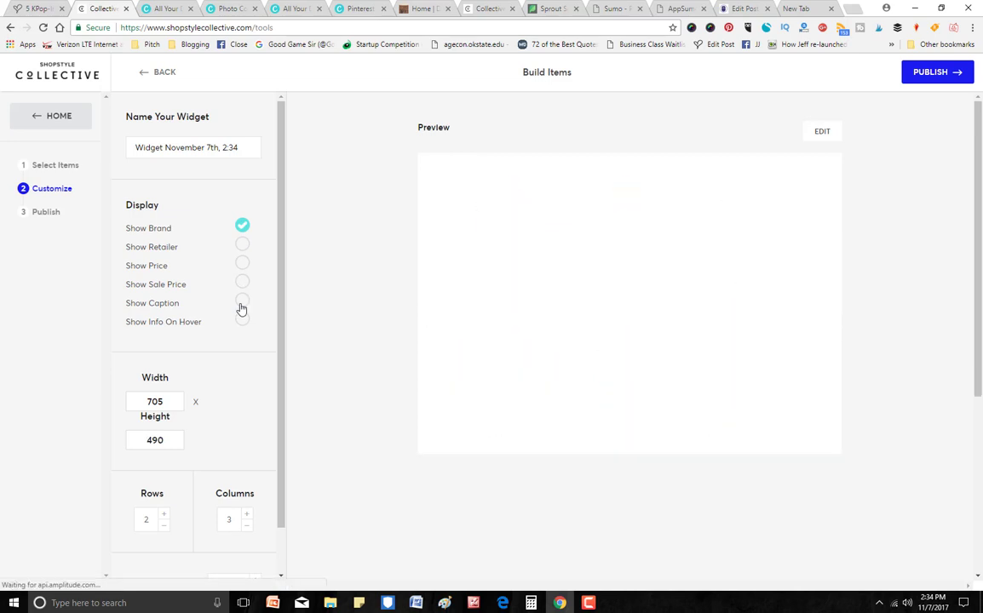
pyautogui.click(242, 321)
pyautogui.moveTo(590, 266)
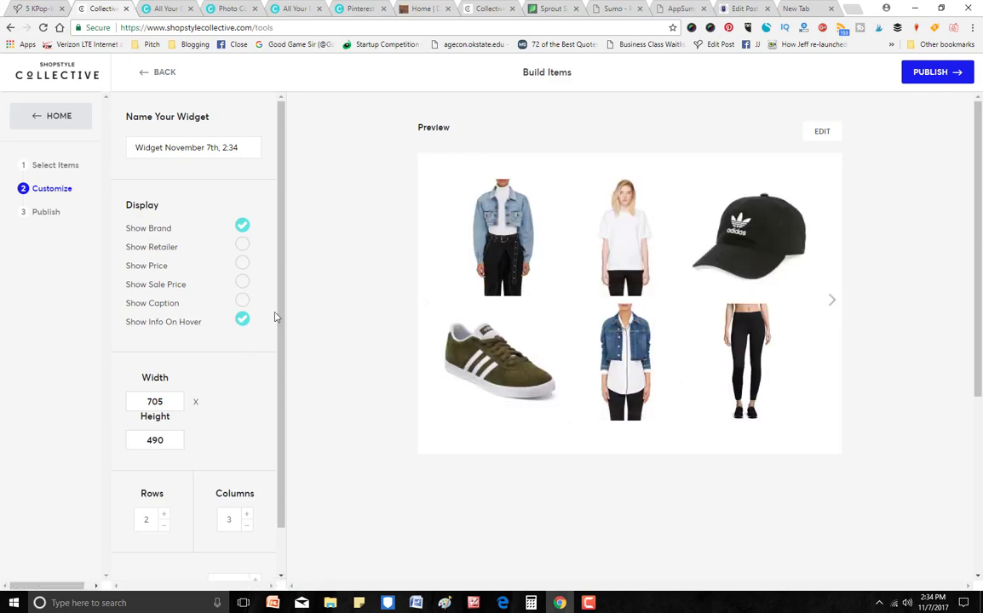
pyautogui.click(242, 265)
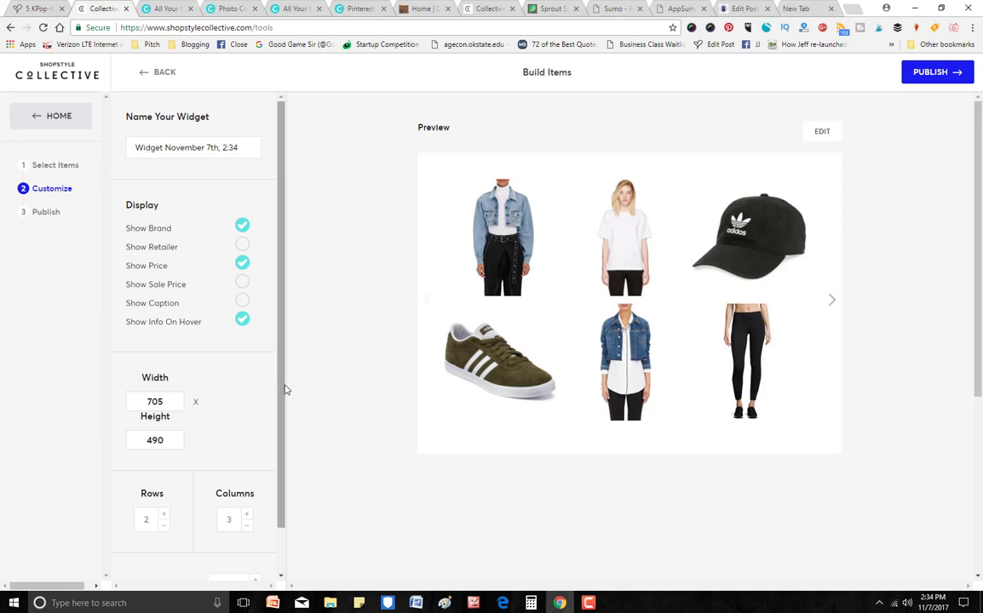
# Reduce the widget's image size to 185 px, then publish and save the widget
pyautogui.moveTo(277, 443); pyautogui.dragTo(253, 557)
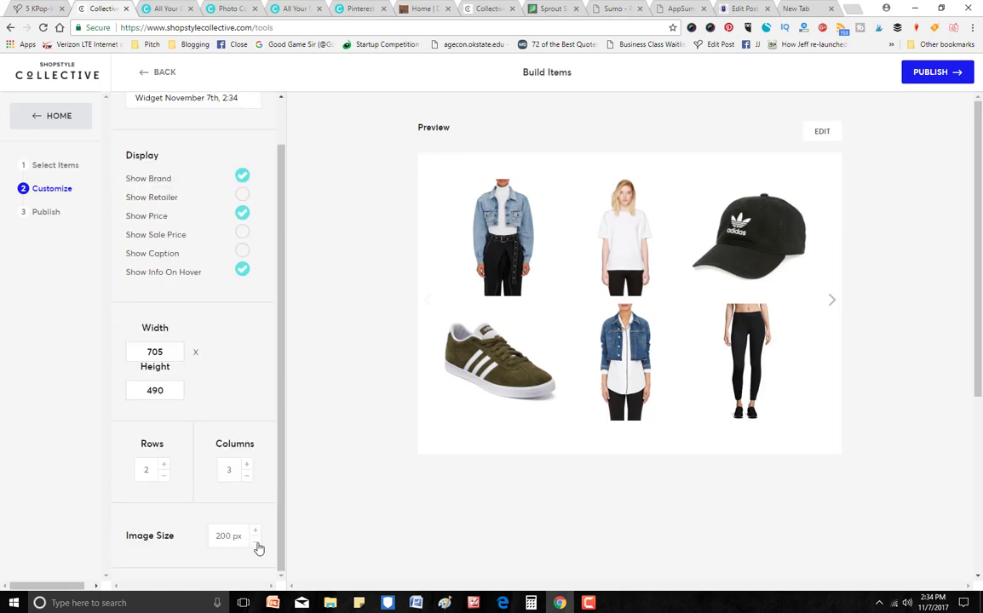
pyautogui.click(257, 543)
pyautogui.click(256, 543)
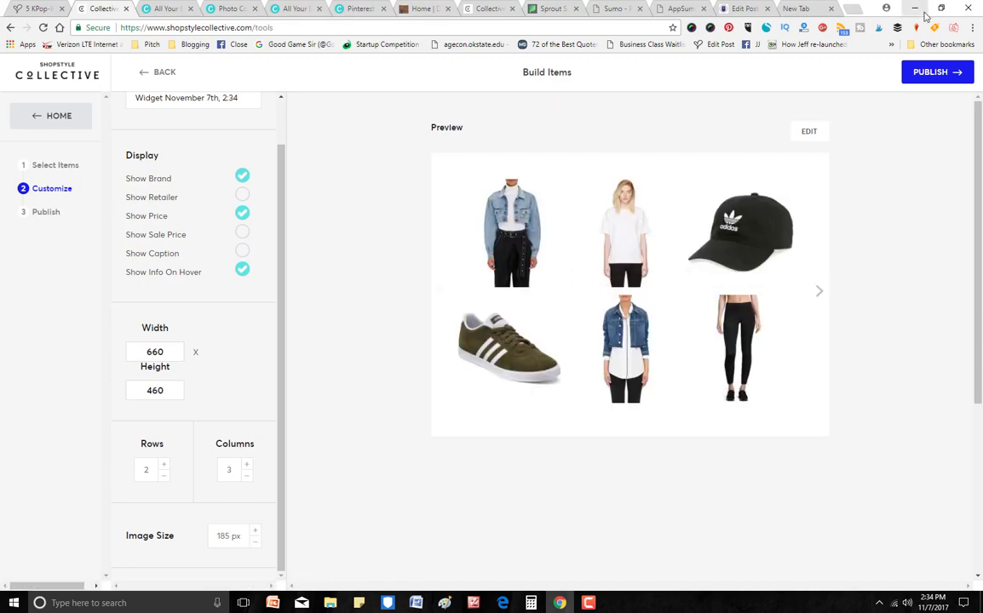
pyautogui.click(937, 72)
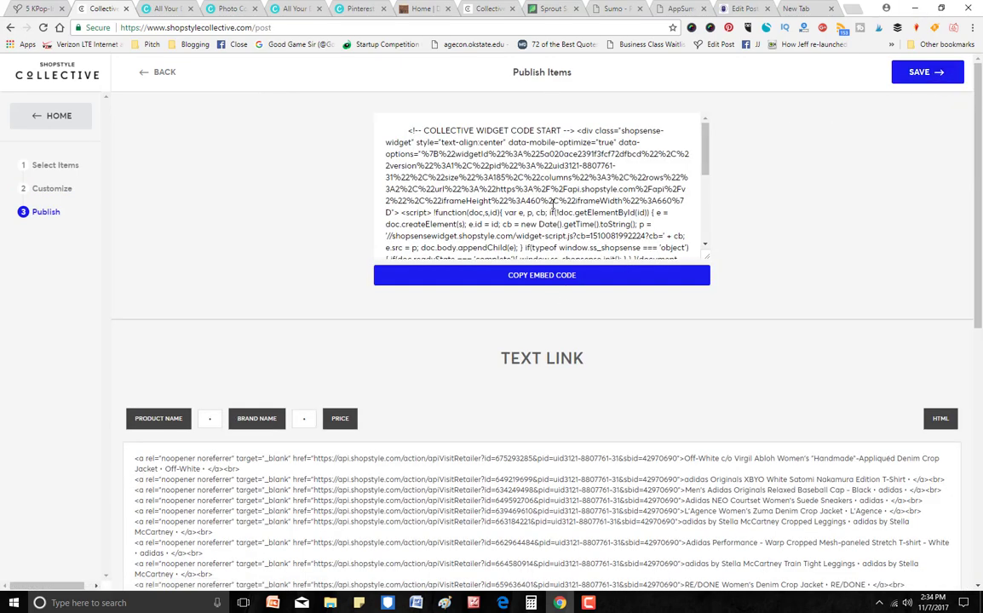
pyautogui.click(935, 72)
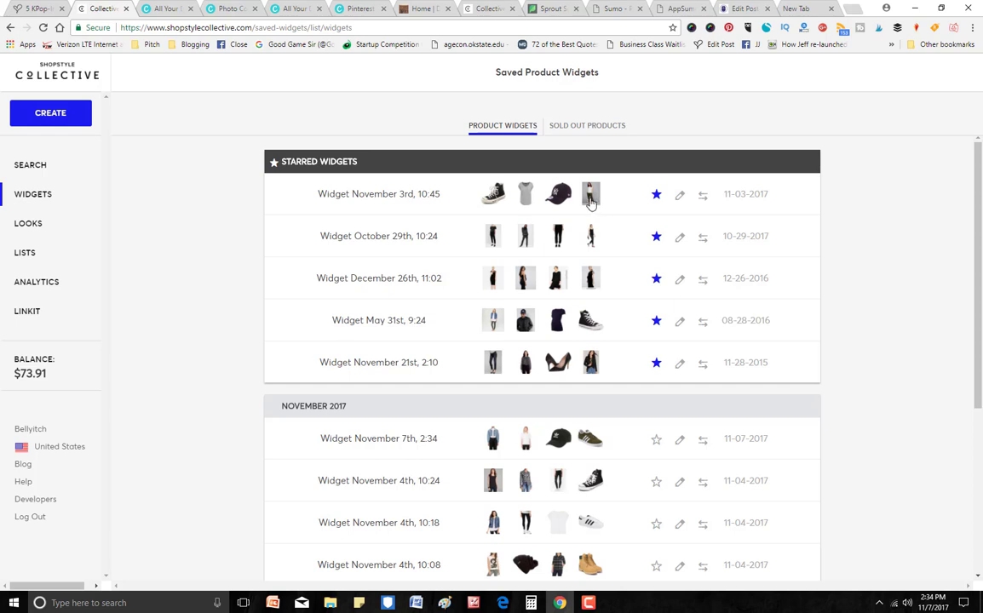
# Reopen Widget November 7th, 2:34 from the saved widgets, update it and copy its embed code
pyautogui.click(682, 442)
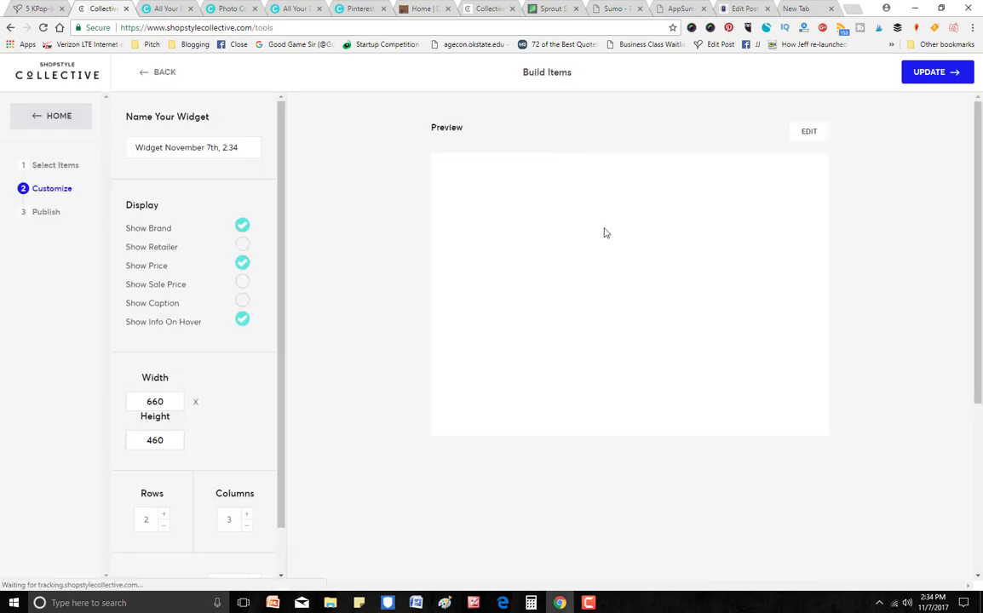
pyautogui.click(937, 72)
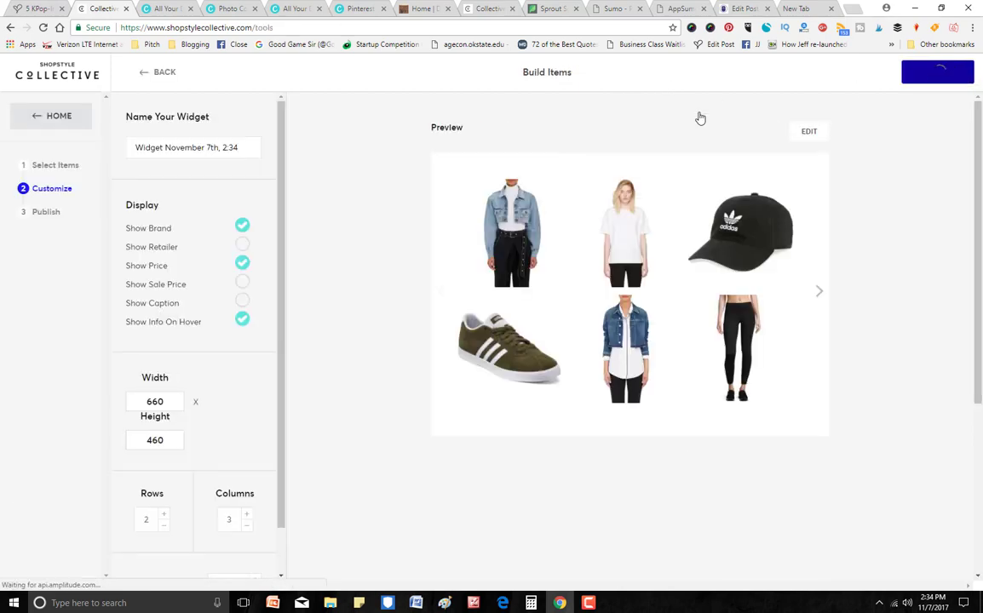
pyautogui.click(577, 276)
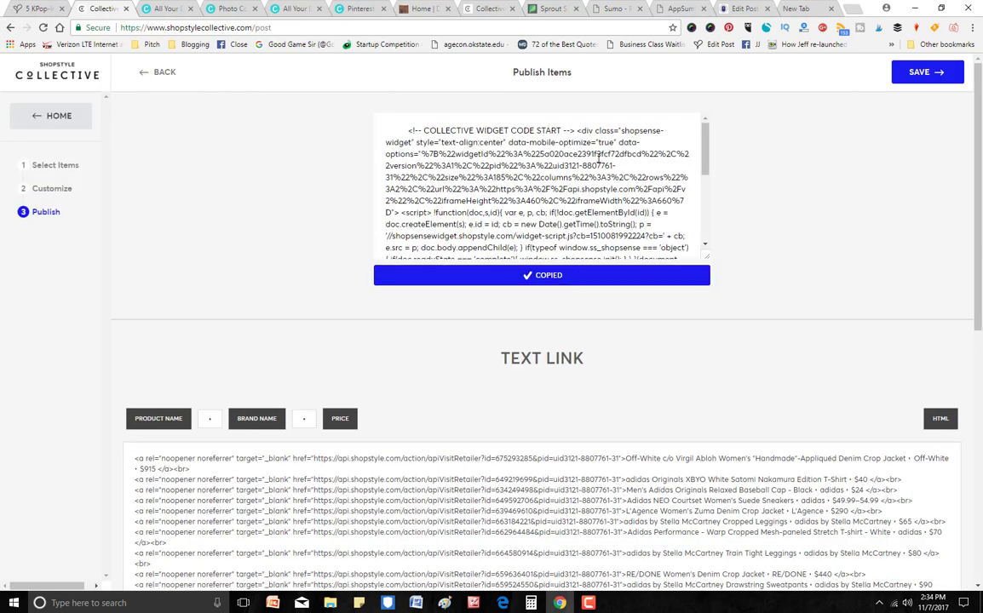
# Open the 5 KPop-Inspired Looks blog post for editing and examine the Collective widget code in its HTML source
pyautogui.click(15, 5)
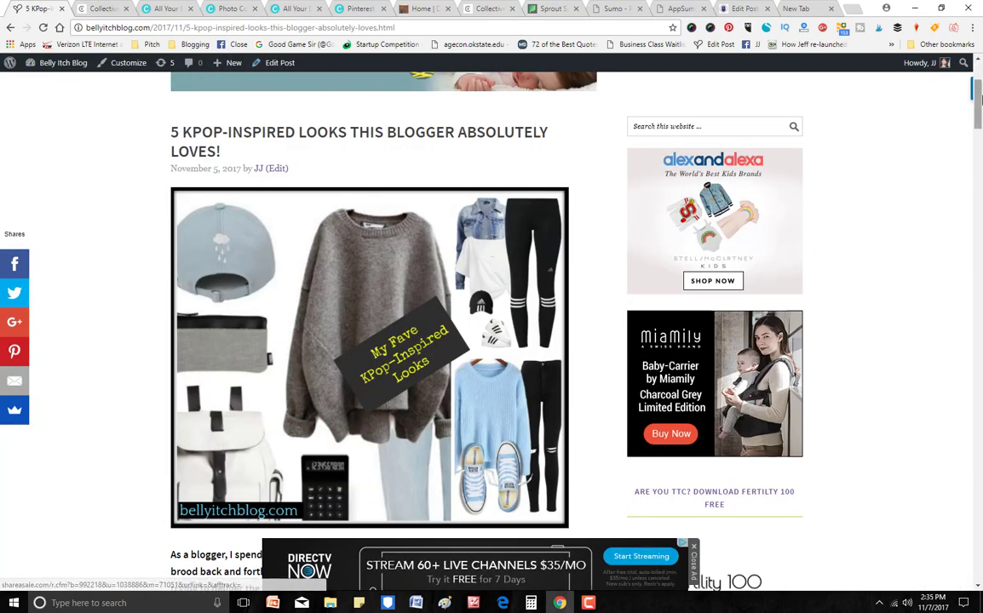
pyautogui.click(980, 153)
pyautogui.scroll(-3, 980, 153)
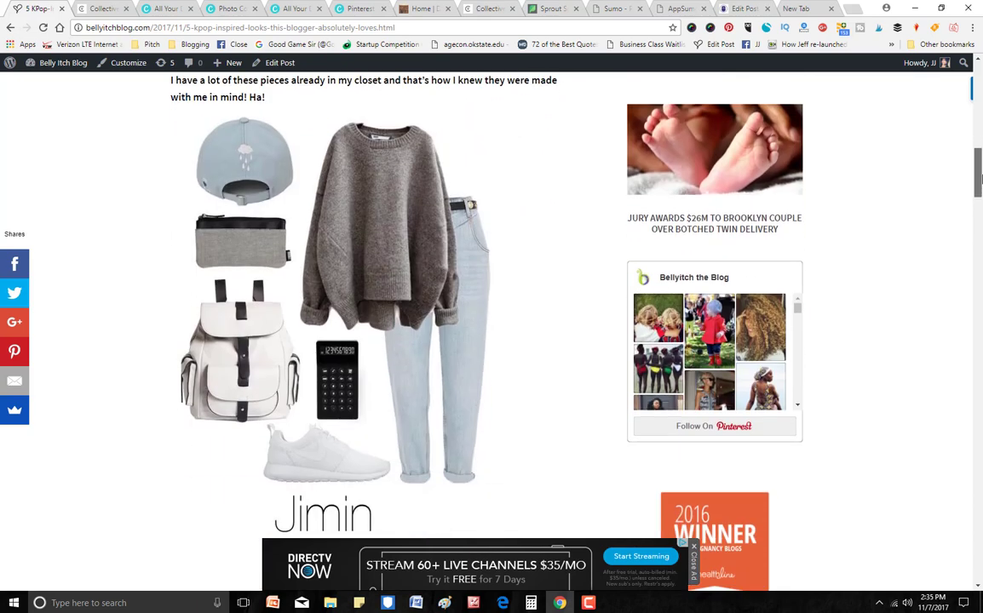
pyautogui.click(290, 67)
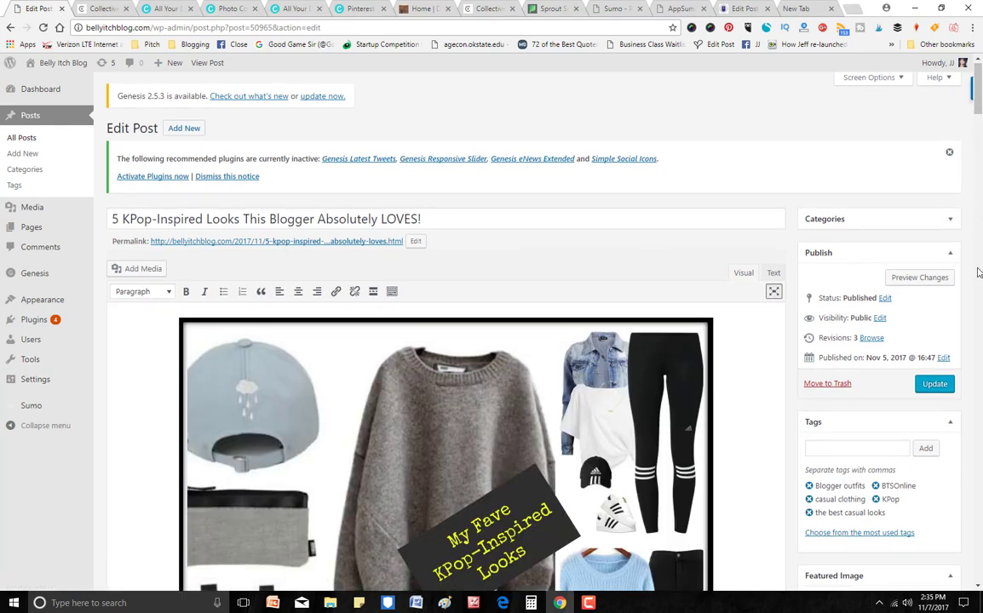
pyautogui.moveTo(978, 111); pyautogui.dragTo(979, 153)
pyautogui.click(772, 96)
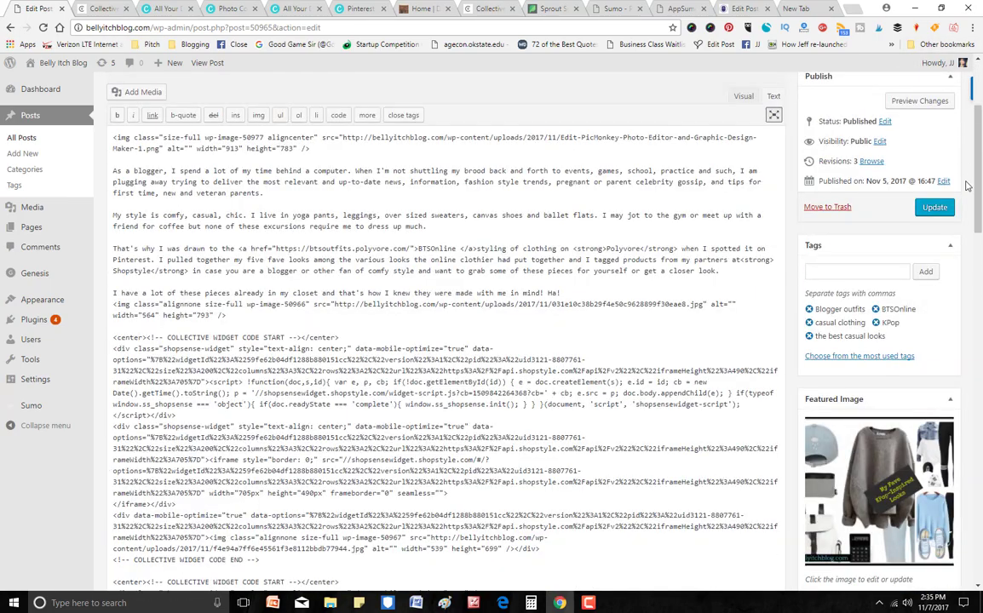
pyautogui.scroll(-1, 977, 209)
pyautogui.scroll(-1, 977, 208)
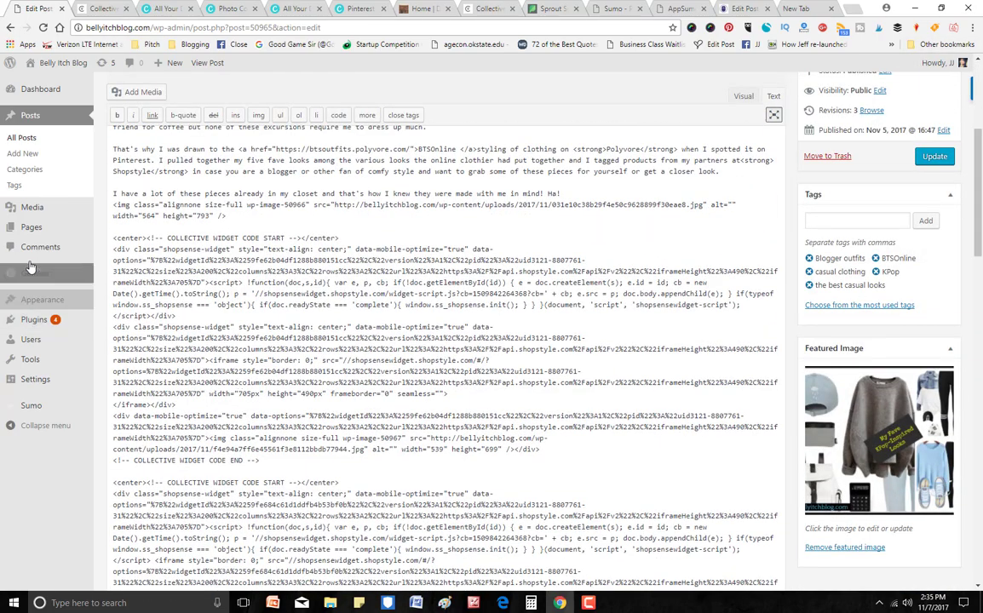
# Review the post's visual layout, examining the product widgets placed under each collage image
pyautogui.click(740, 98)
pyautogui.scroll(-7, 360, 390)
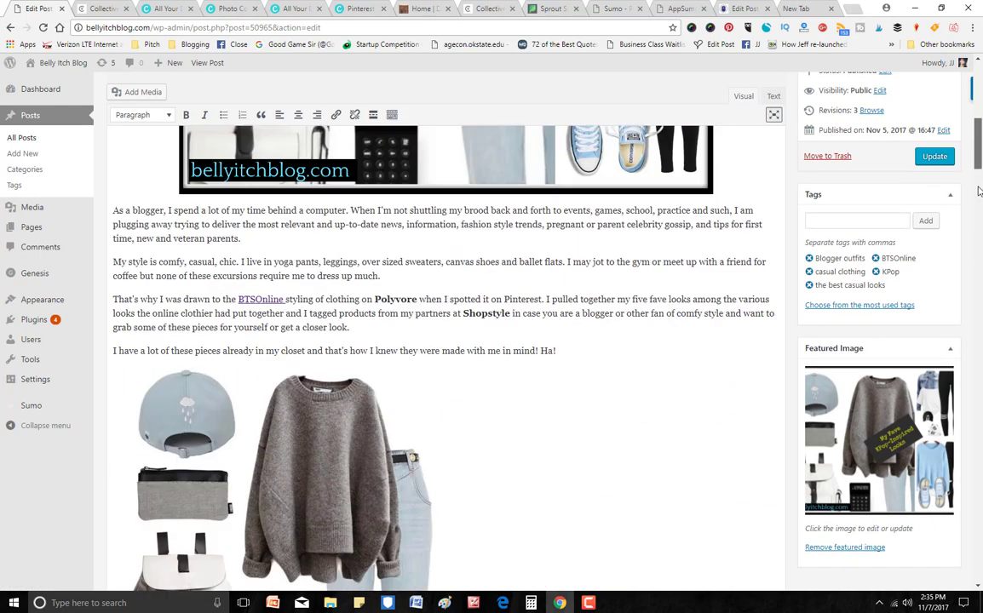
pyautogui.scroll(-4, 419, 224)
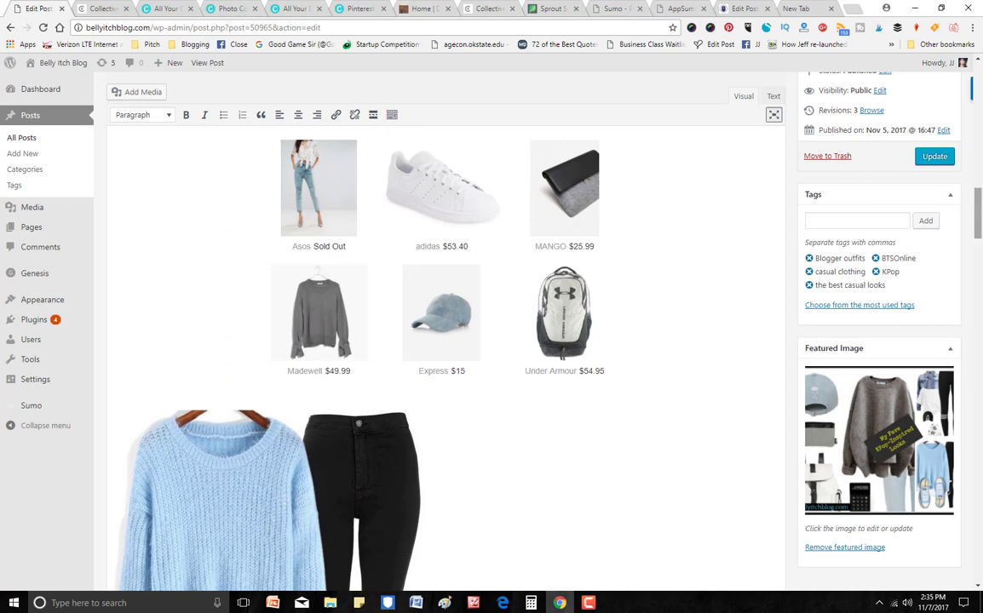
pyautogui.scroll(-7, 333, 334)
pyautogui.scroll(2, 333, 334)
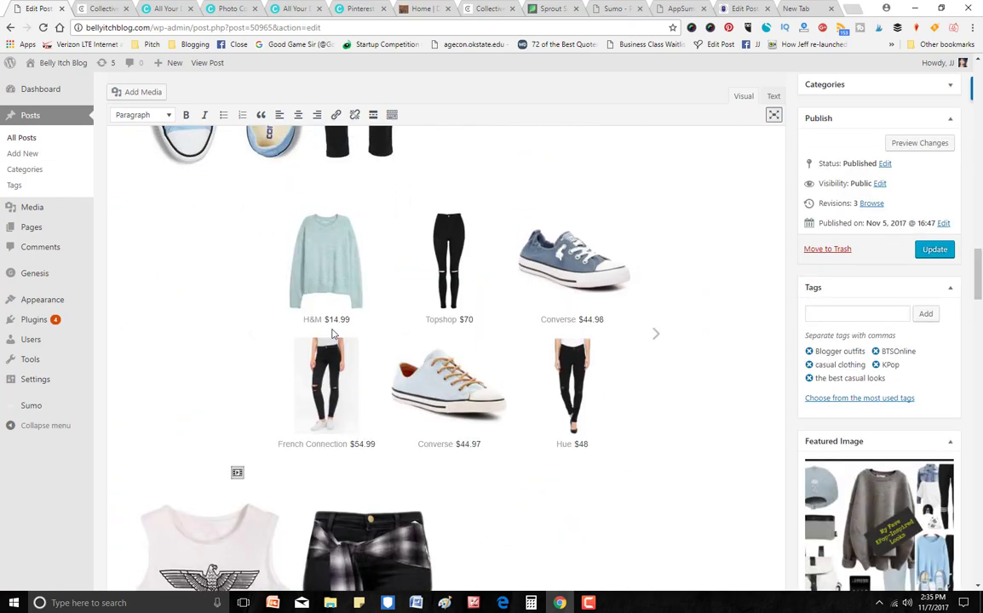
# Update the 5 KPop-Inspired Looks post and view it on the blog
pyautogui.moveTo(977, 273); pyautogui.dragTo(971, 89)
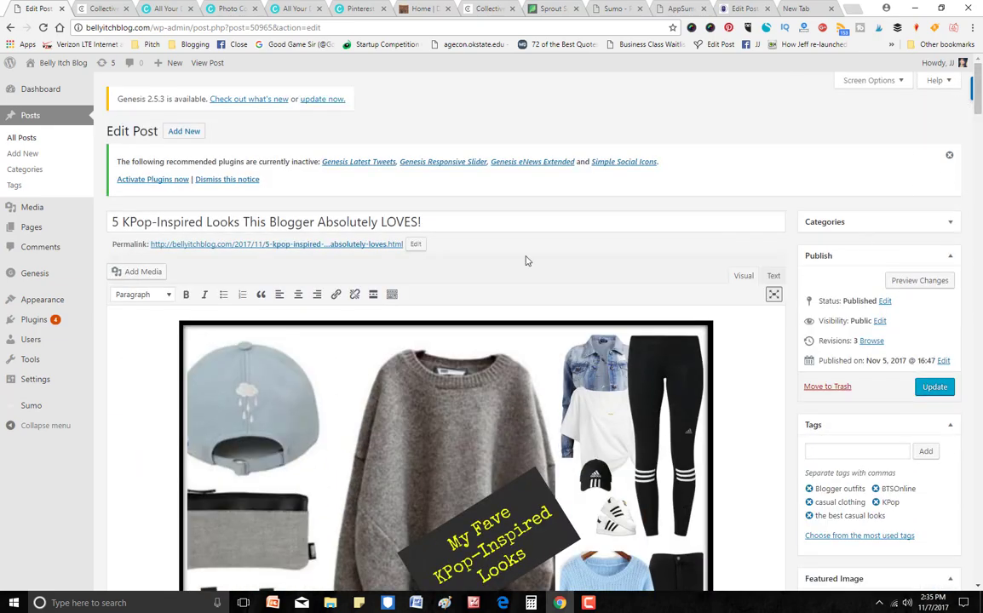
pyautogui.click(933, 388)
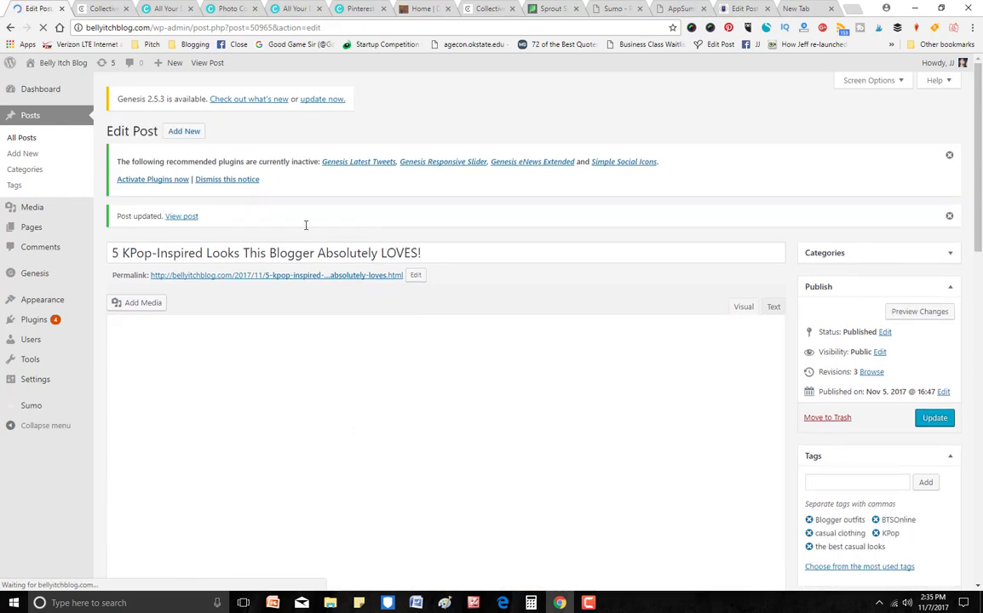
pyautogui.click(180, 215)
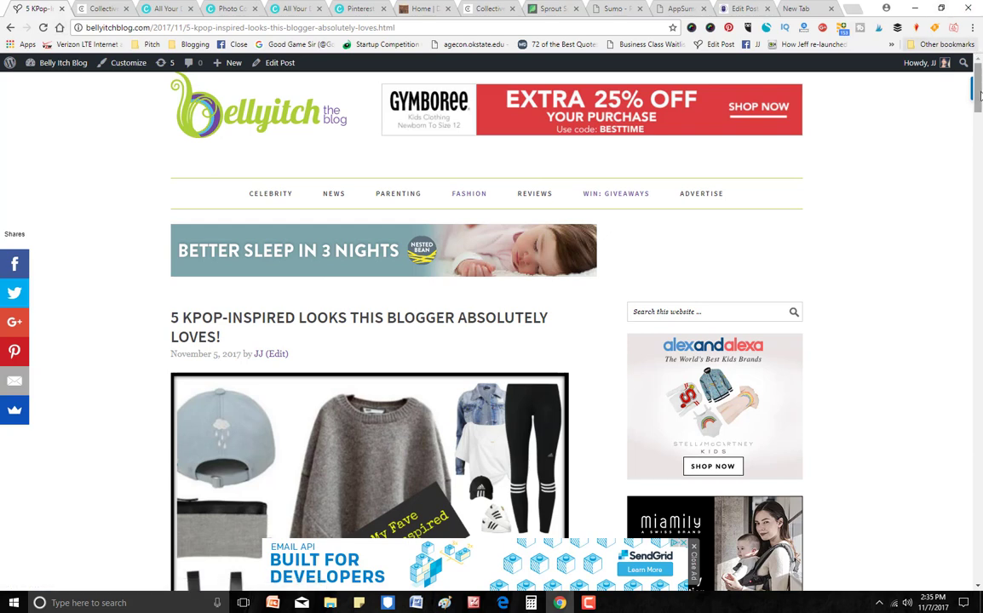
# Save the grey-sweater collage image from the blog post to the Pinterest board -Our Style Picks and open the saved pin
pyautogui.moveTo(979, 97); pyautogui.dragTo(980, 104)
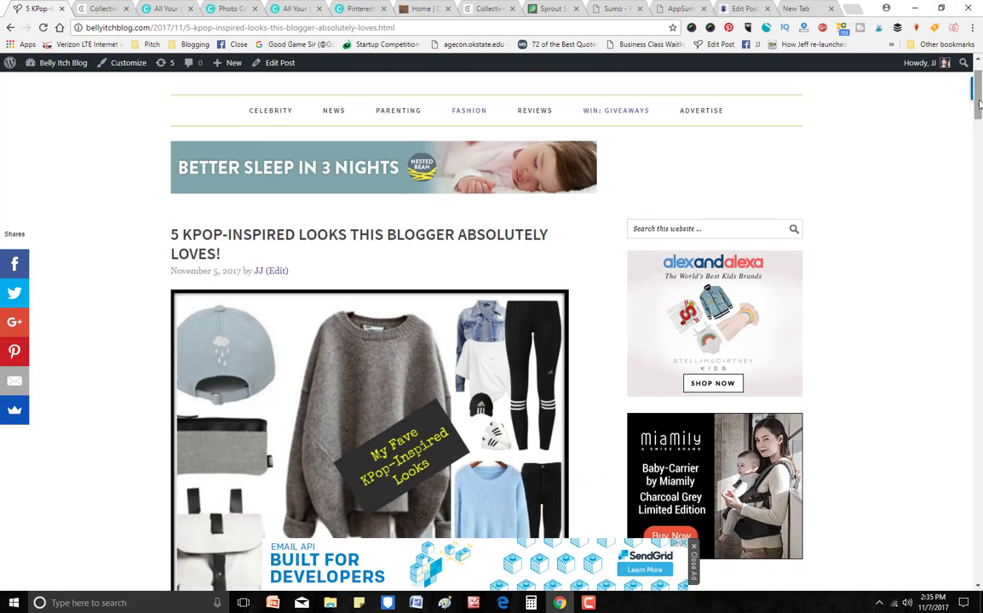
pyautogui.click(94, 7)
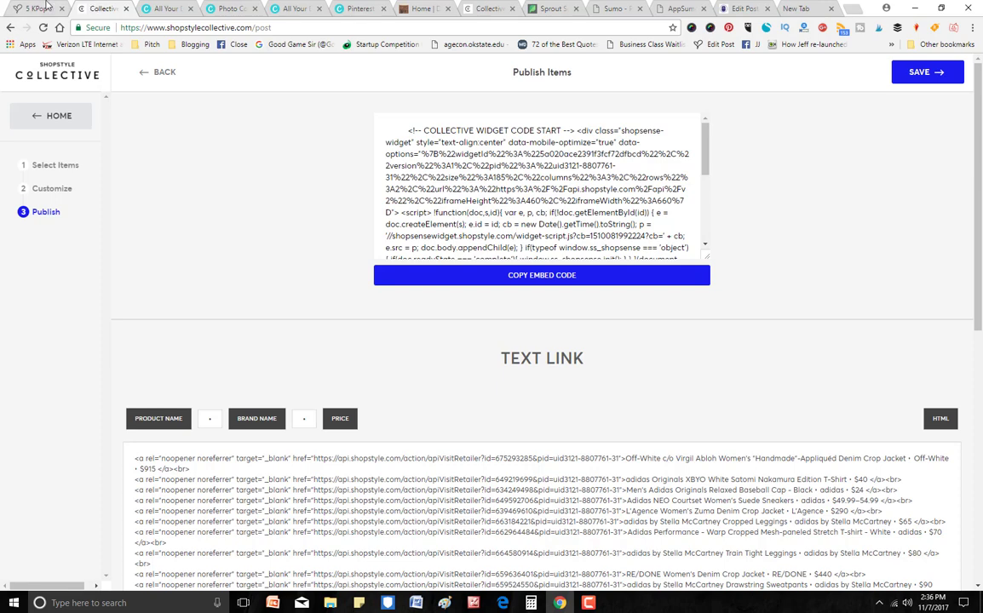
pyautogui.click(43, 8)
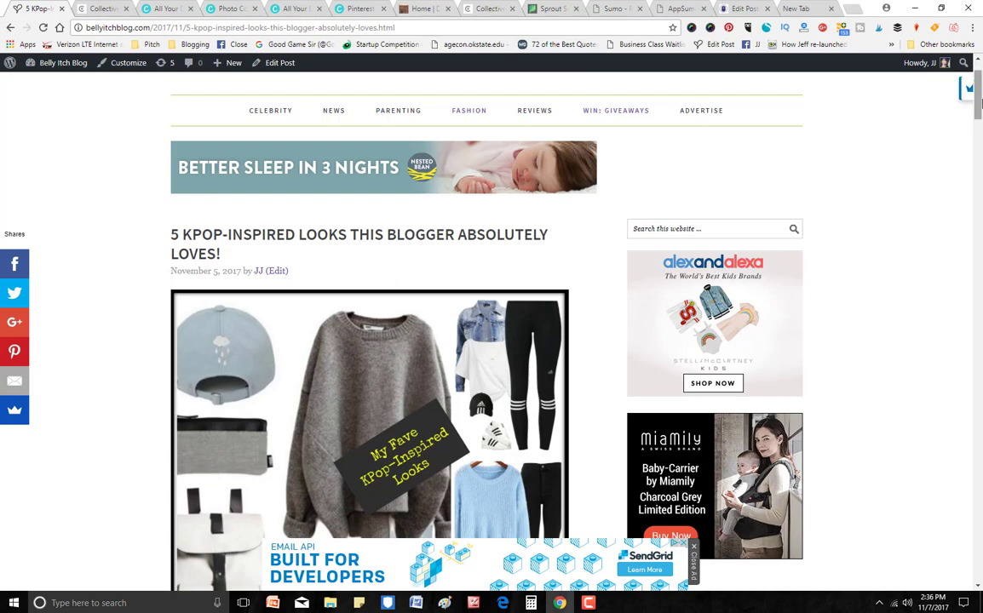
pyautogui.moveTo(979, 104); pyautogui.dragTo(980, 186)
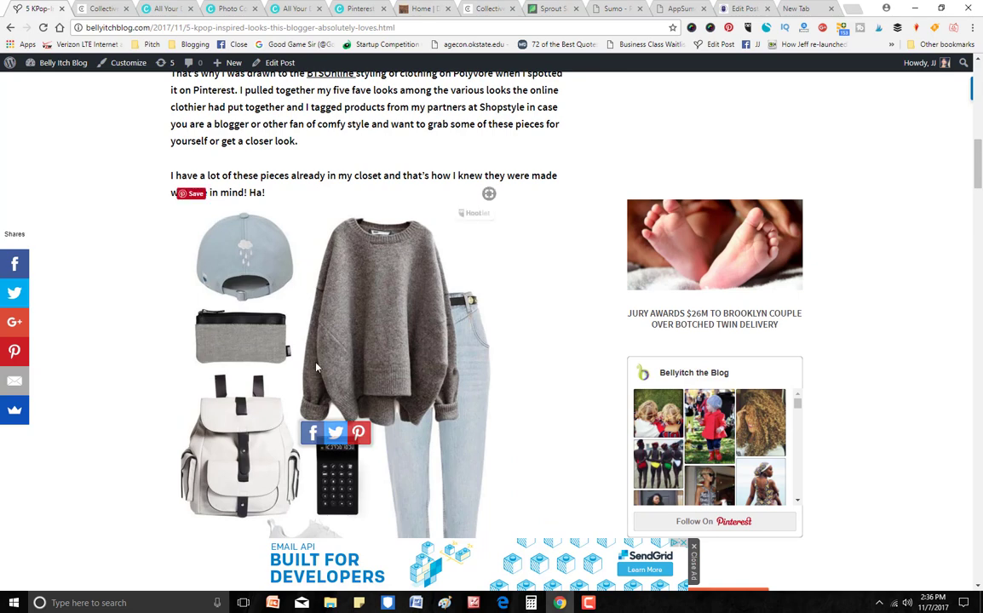
pyautogui.click(358, 433)
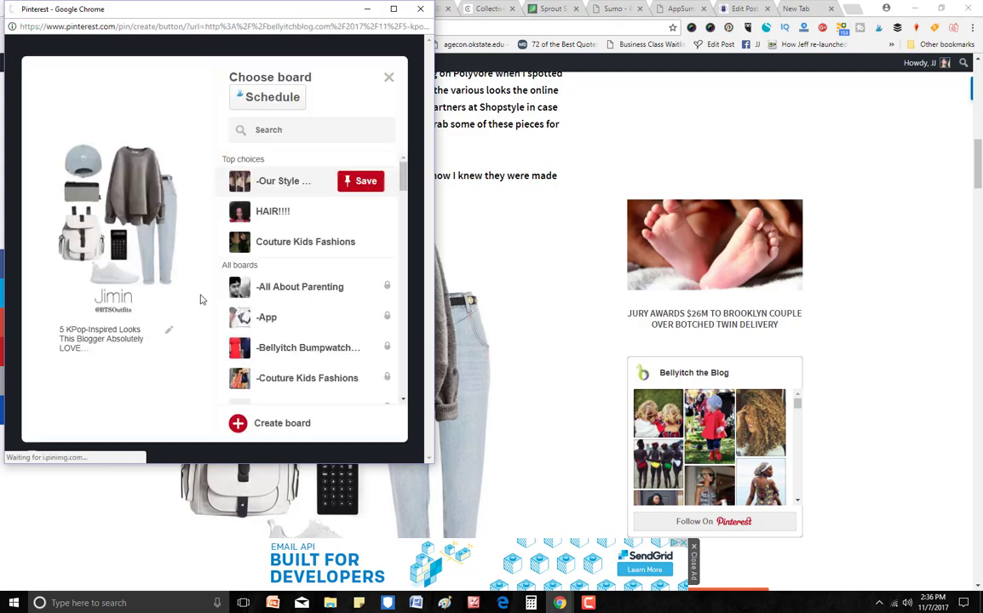
pyautogui.click(349, 186)
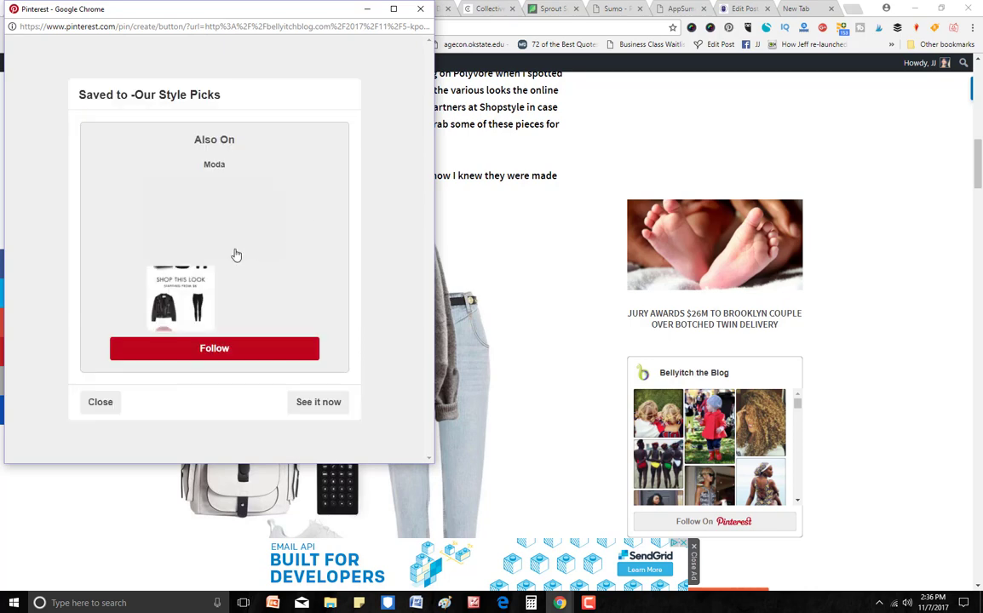
pyautogui.click(330, 413)
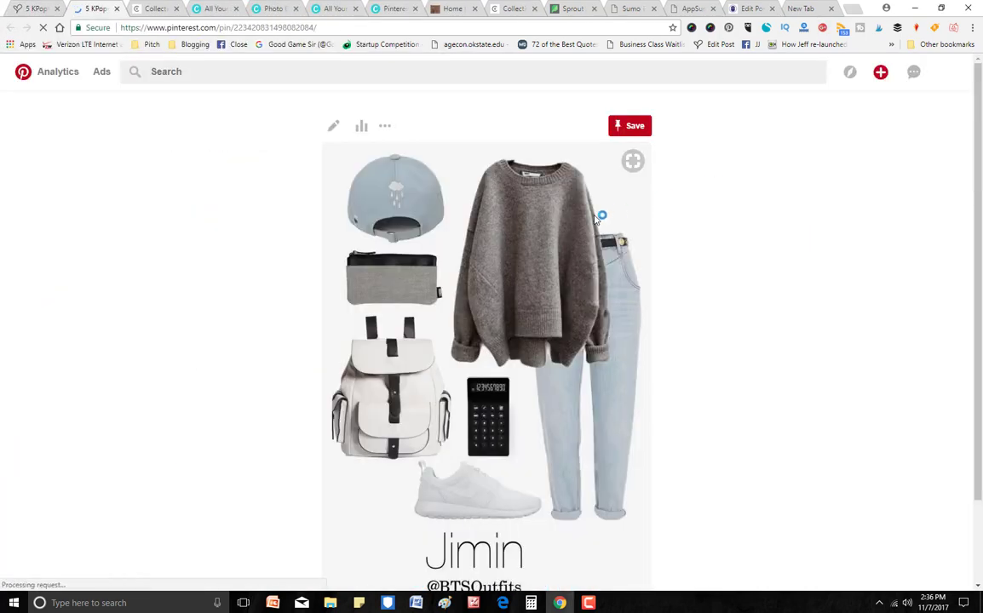
pyautogui.scroll(-1, 624, 143)
pyautogui.scroll(-1, 625, 143)
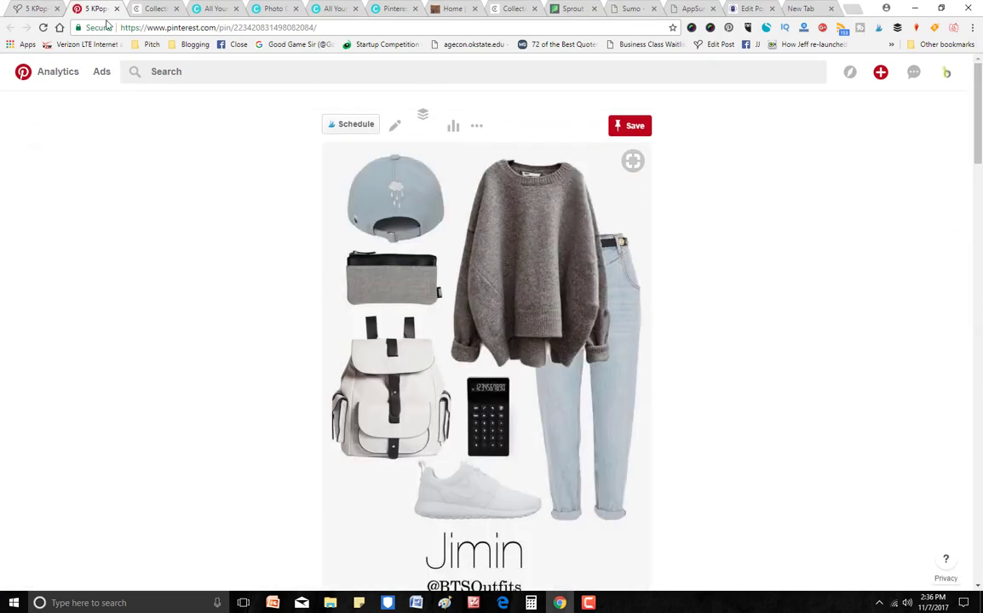
# Review the Canva designs, the Collective widget code and the lead collage of the published 5 KPop-Inspired Looks post
pyautogui.click(213, 9)
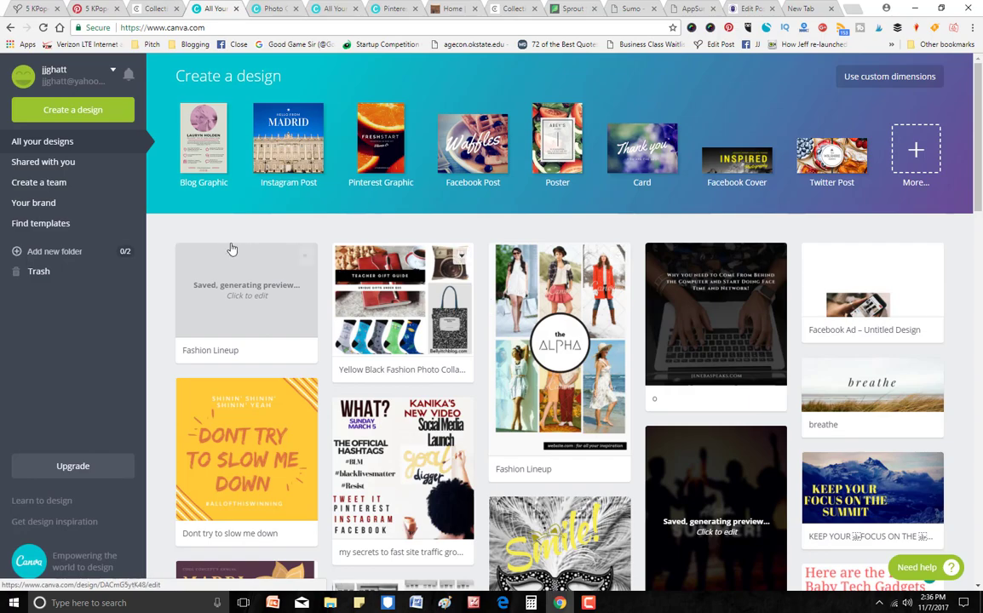
pyautogui.moveTo(979, 102)
pyautogui.mouseDown()
pyautogui.moveTo(980, 223)
pyautogui.moveTo(979, 103)
pyautogui.mouseUp()
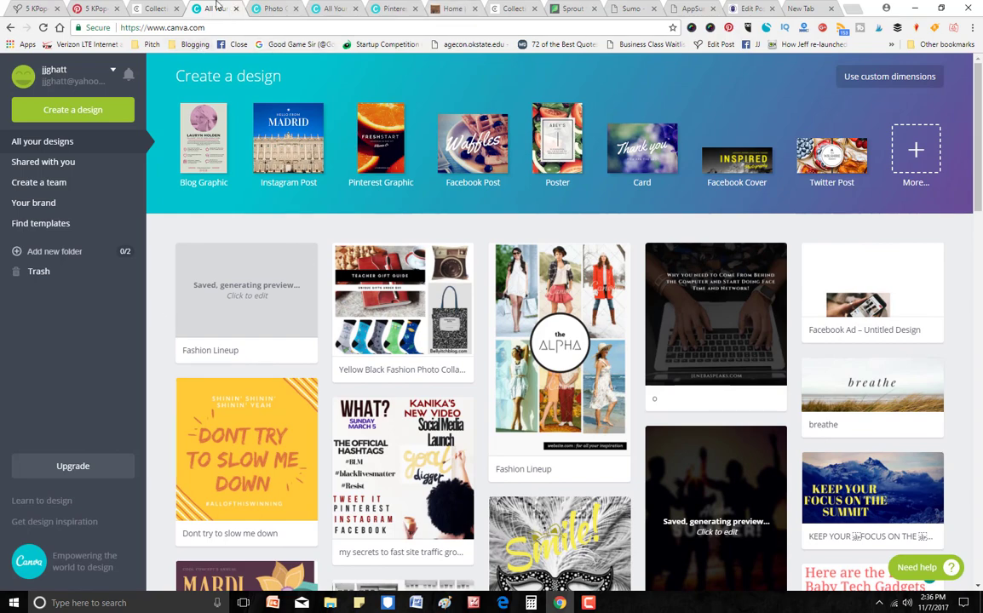
pyautogui.click(149, 7)
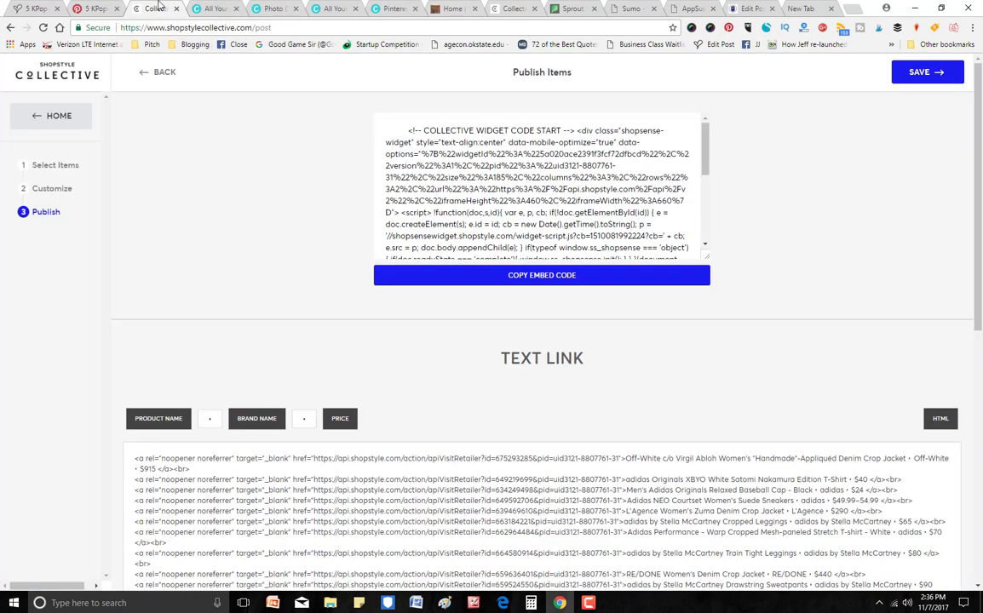
pyautogui.click(96, 8)
pyautogui.click(36, 8)
pyautogui.moveTo(979, 152); pyautogui.dragTo(979, 109)
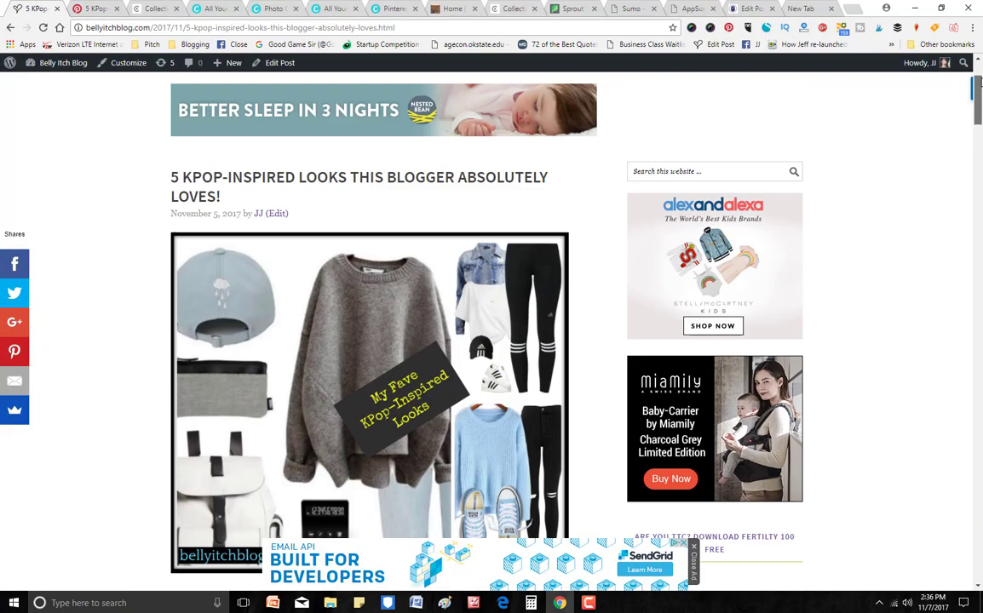
pyautogui.scroll(-2, 979, 109)
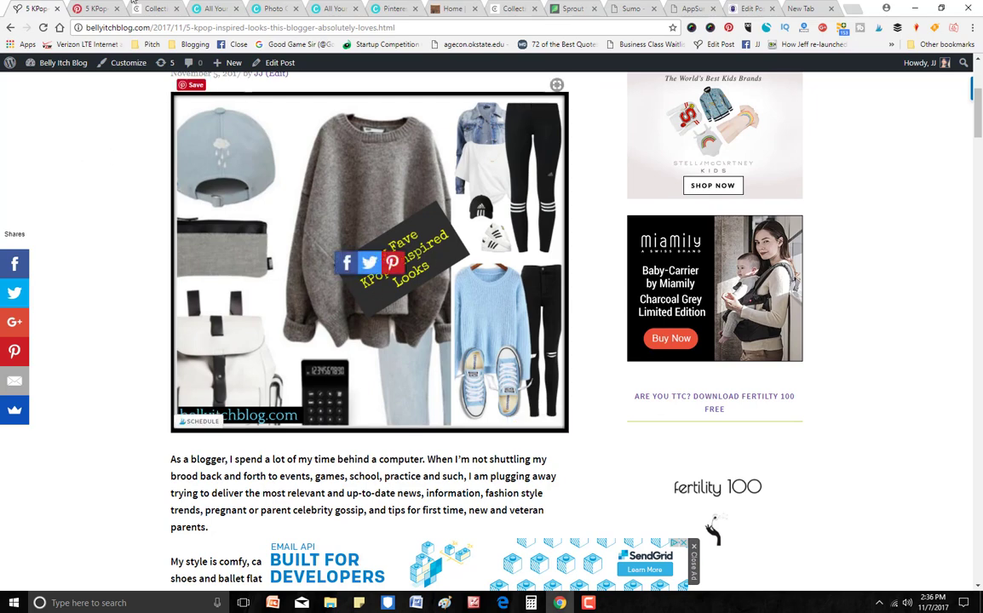
pyautogui.click(213, 9)
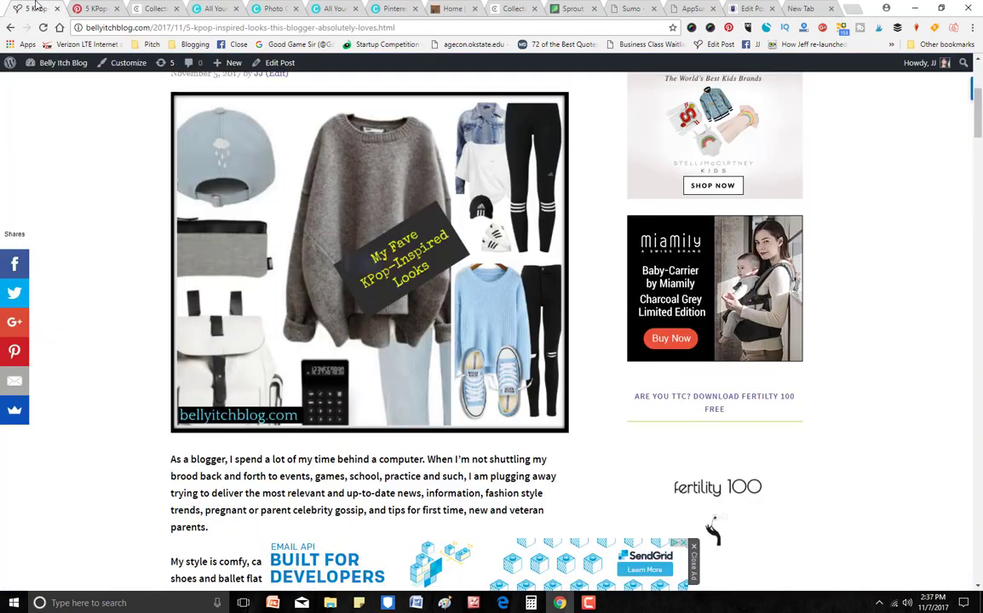
pyautogui.hotkey('ctrl', '1')
pyautogui.moveTo(311, 255)
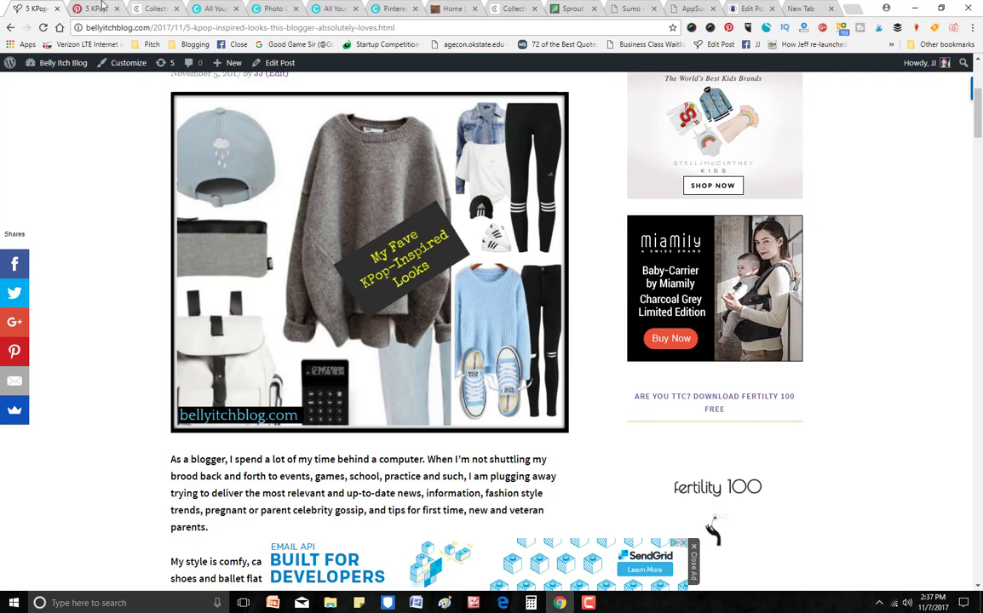
# Close the Pinterest pin, the Collective publishing page and all open Canva pages
pyautogui.click(99, 7)
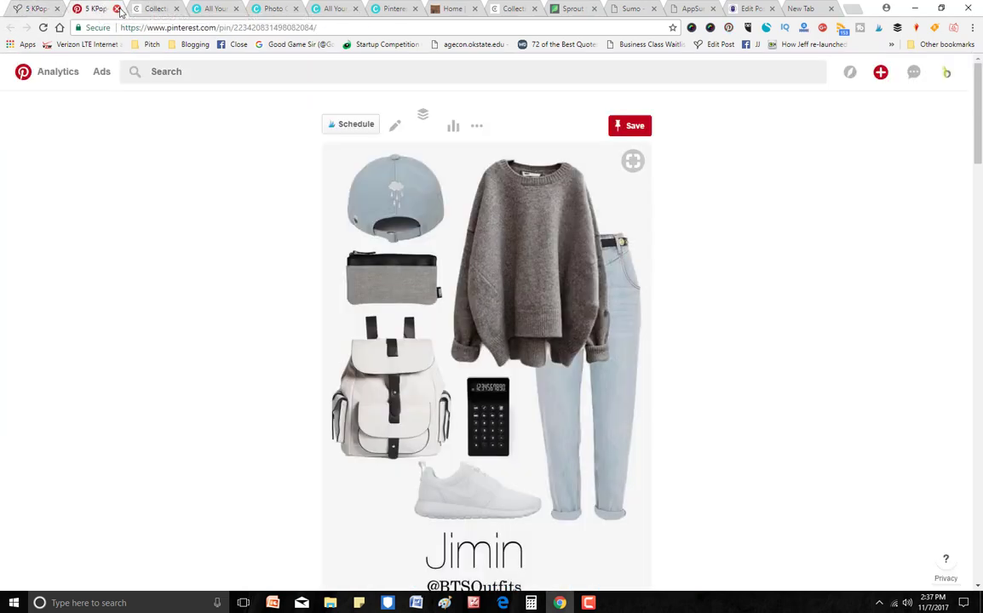
pyautogui.click(117, 8)
pyautogui.click(118, 9)
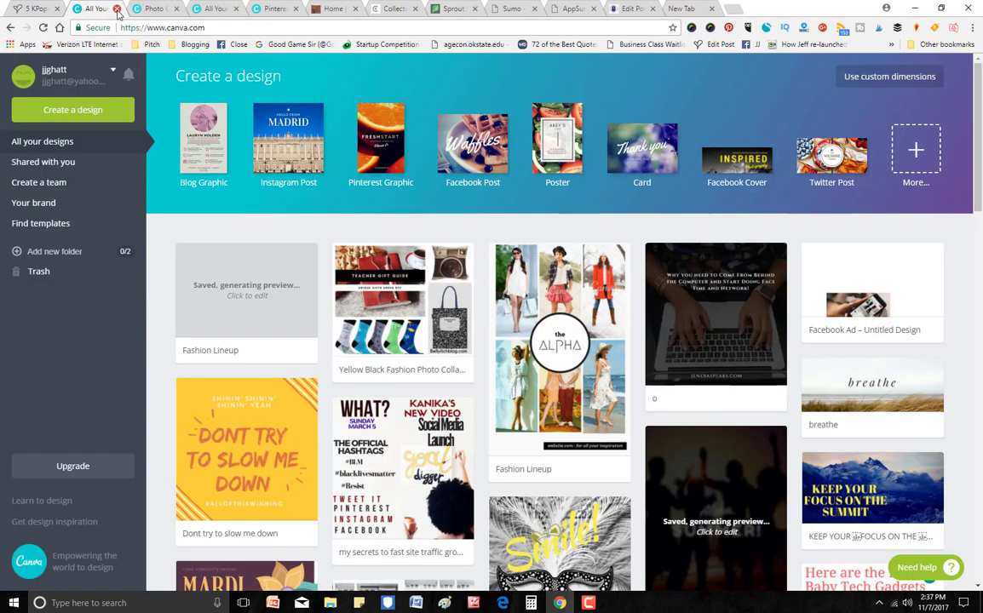
pyautogui.click(117, 9)
pyautogui.click(118, 8)
pyautogui.click(118, 8)
pyautogui.click(117, 9)
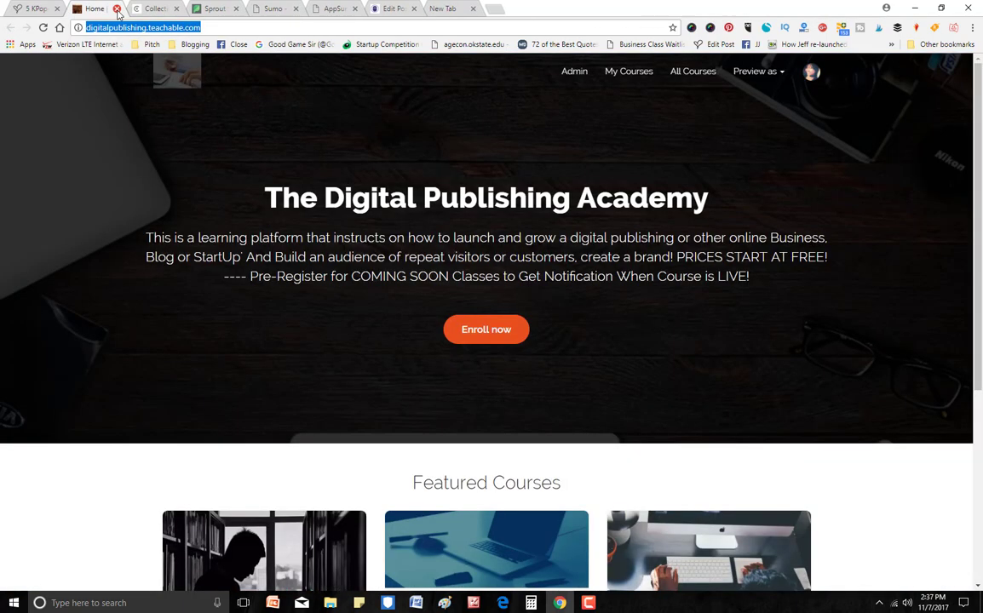
# View the saved looks in Collective and examine the featured courses on the Digital Publishing Academy home page
pyautogui.click(154, 9)
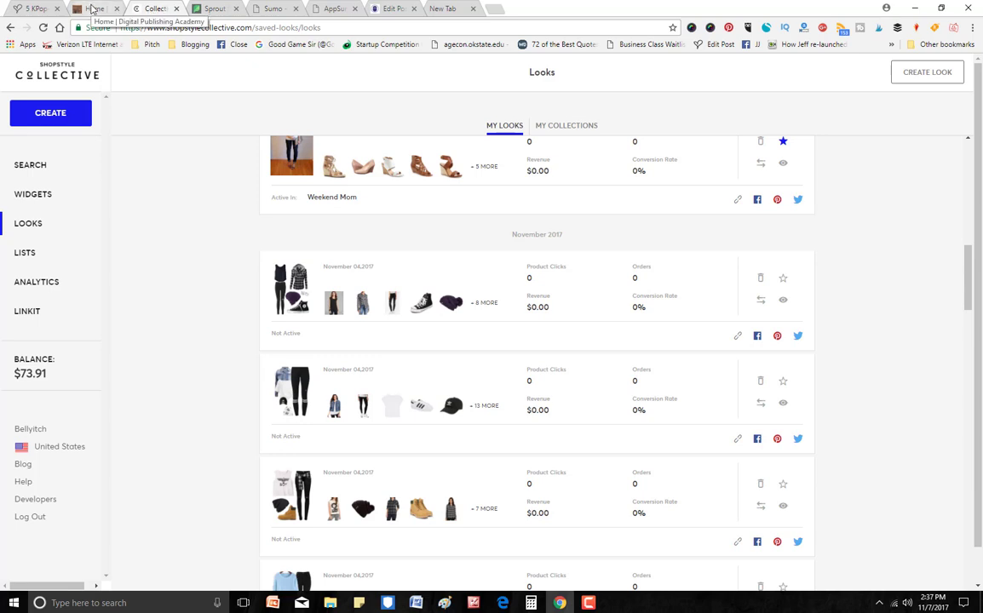
pyautogui.click(92, 9)
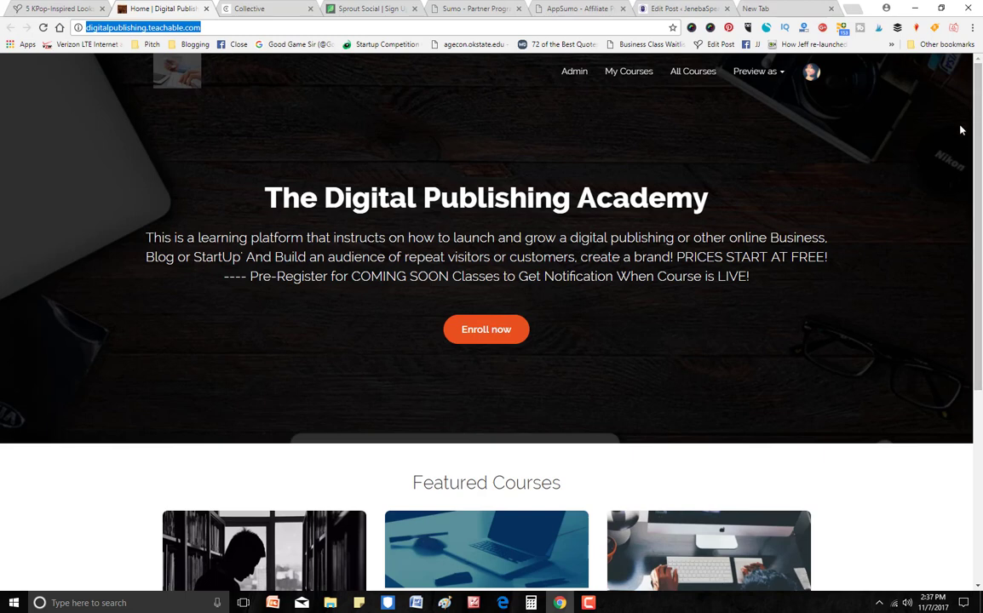
pyautogui.moveTo(978, 124); pyautogui.dragTo(979, 251)
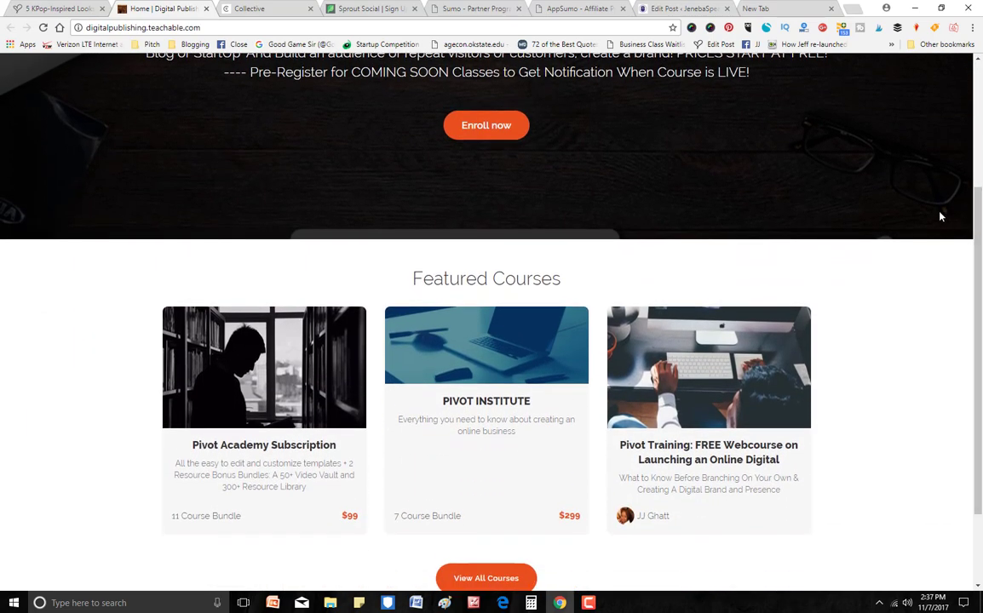
pyautogui.scroll(3, 884, 147)
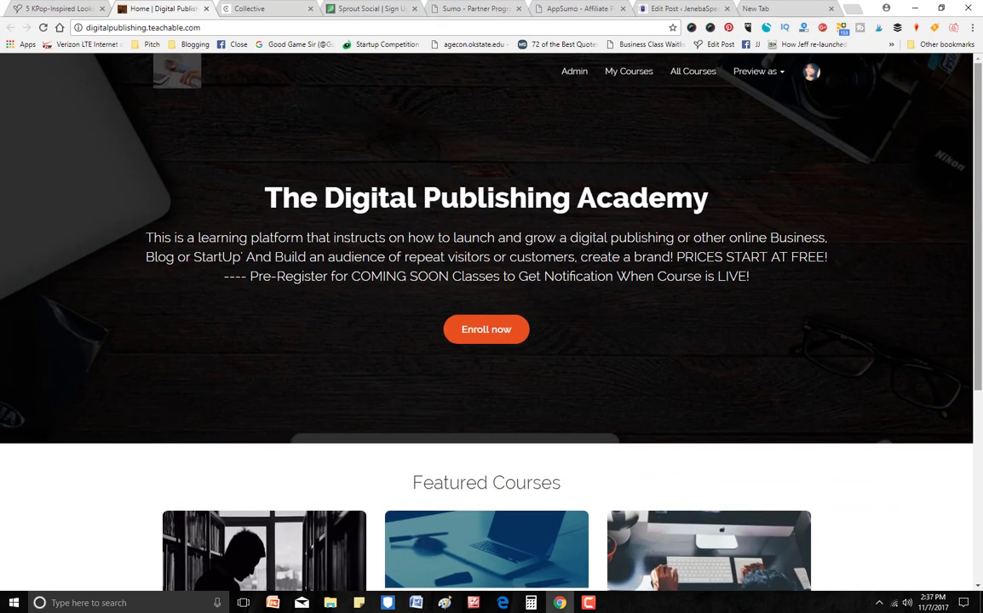
pyautogui.scroll(-4, 981, 361)
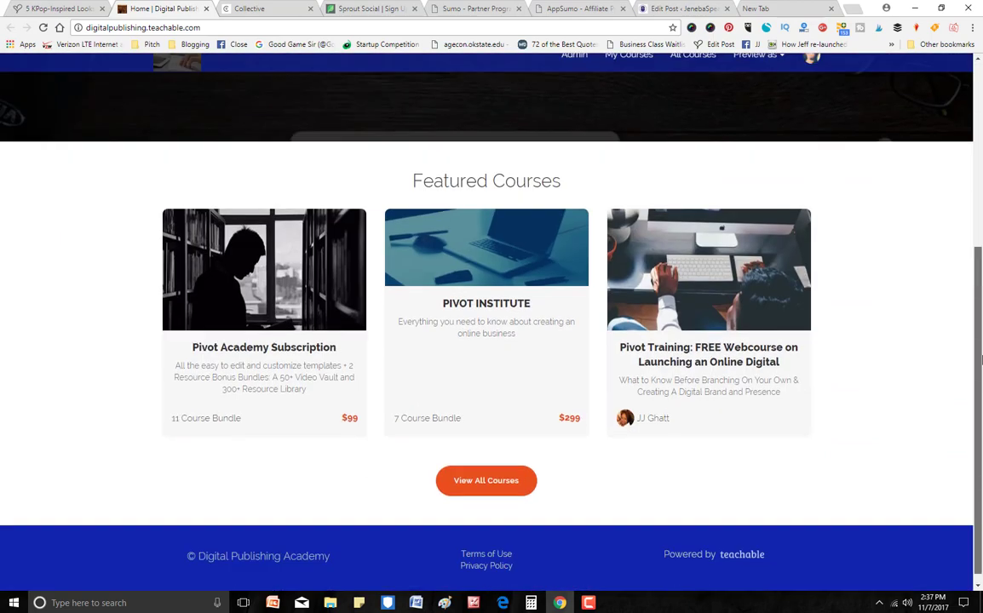
# Open the academy's full course catalogue, look through the listed courses and return to the home page
pyautogui.click(486, 481)
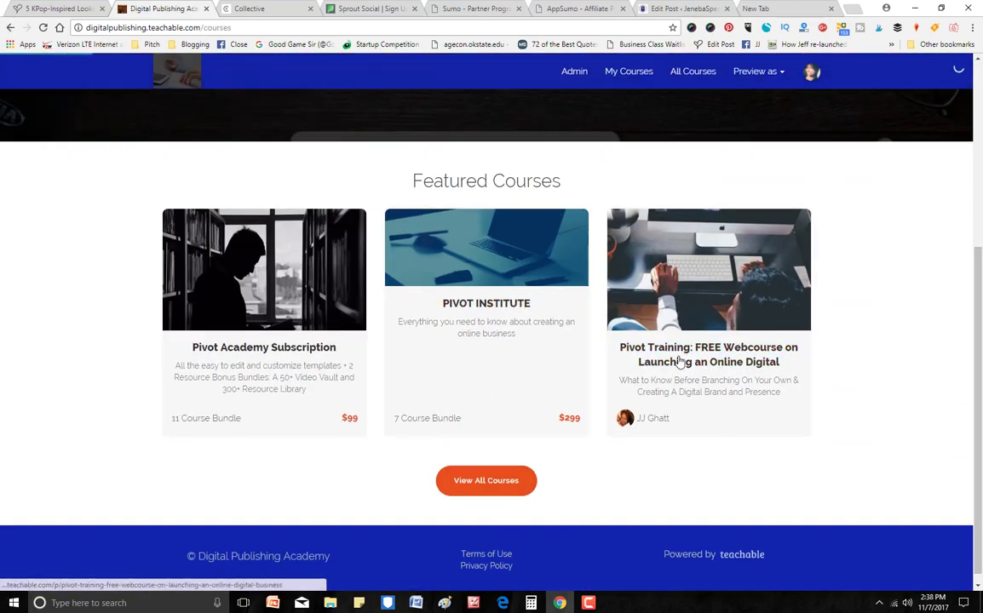
pyautogui.scroll(-3, 977, 162)
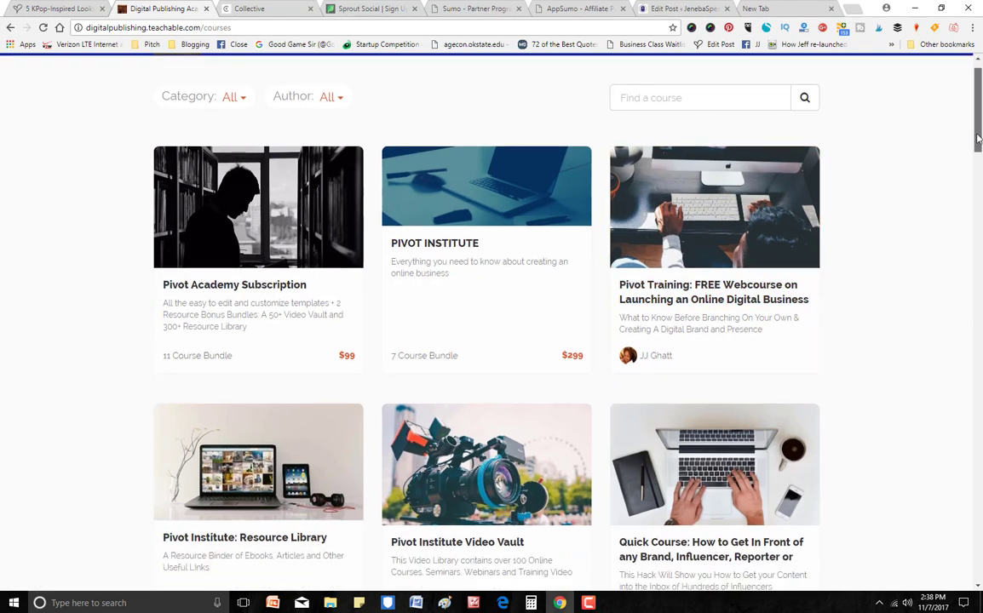
pyautogui.scroll(-2, 977, 162)
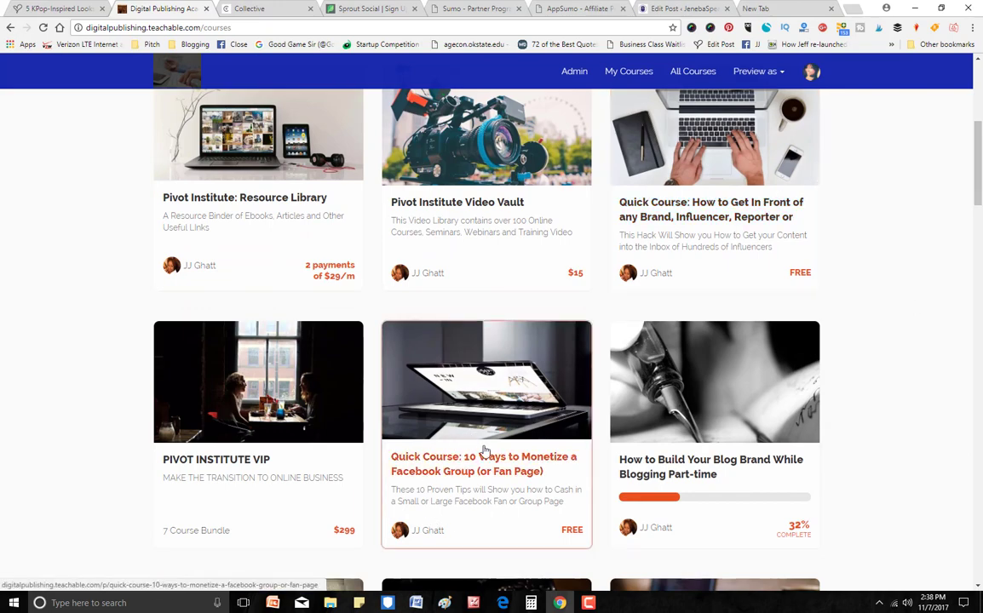
pyautogui.scroll(-5, 979, 242)
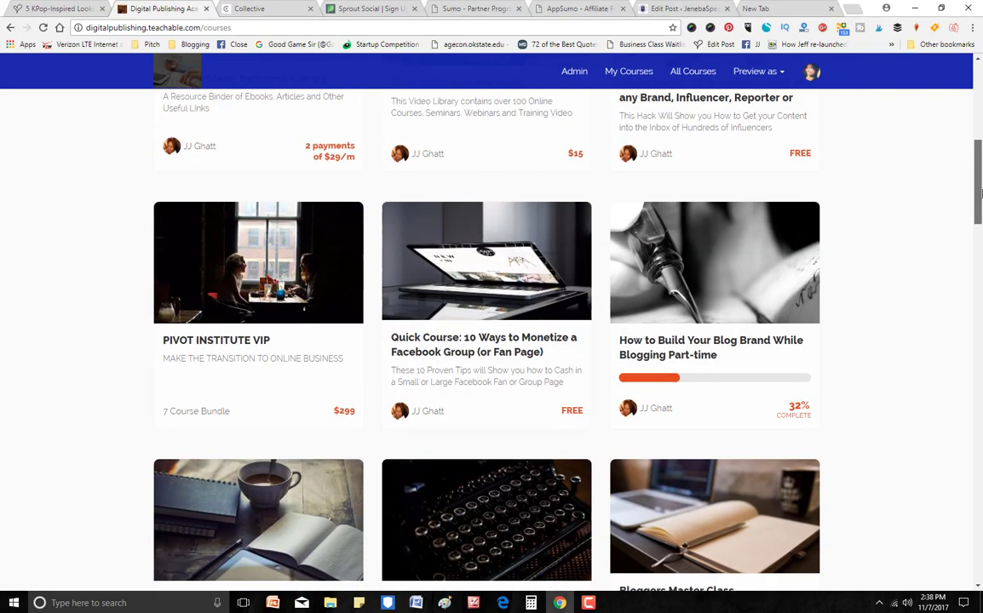
pyautogui.moveTo(980, 243); pyautogui.dragTo(976, 94)
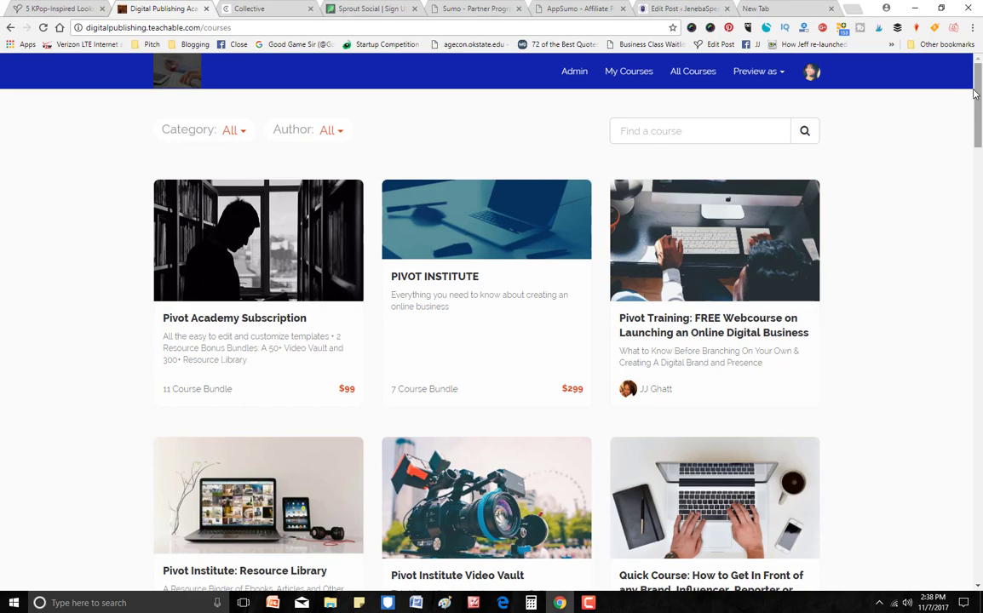
pyautogui.moveTo(976, 93); pyautogui.dragTo(979, 148)
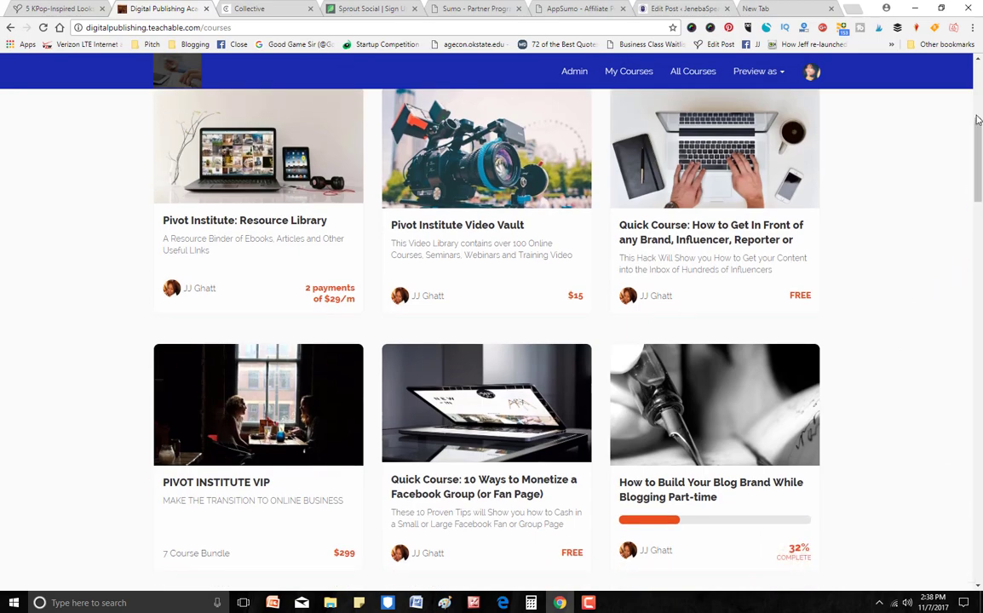
pyautogui.moveTo(980, 181); pyautogui.dragTo(965, 78)
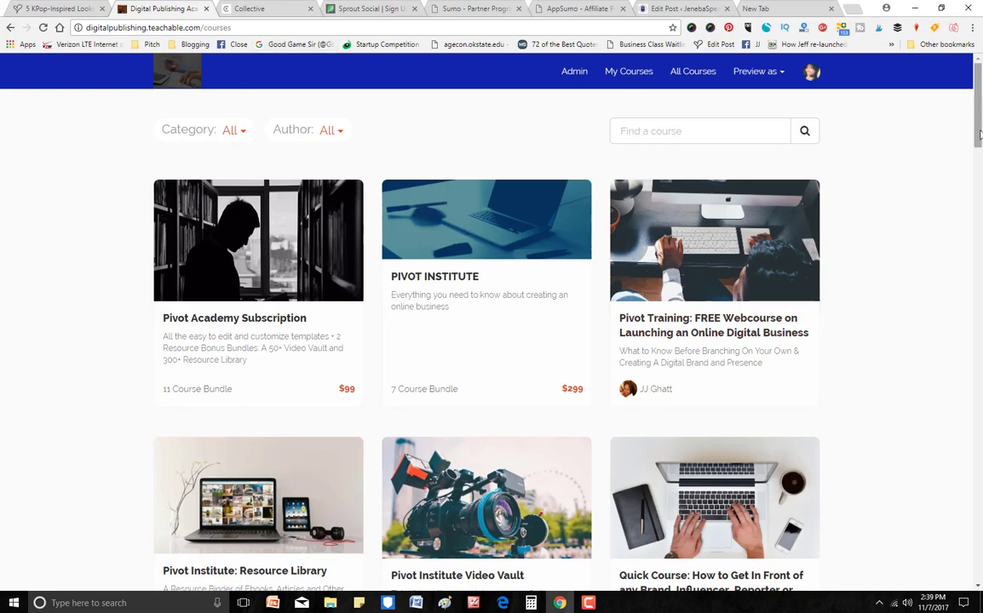
pyautogui.moveTo(976, 145); pyautogui.dragTo(311, 206)
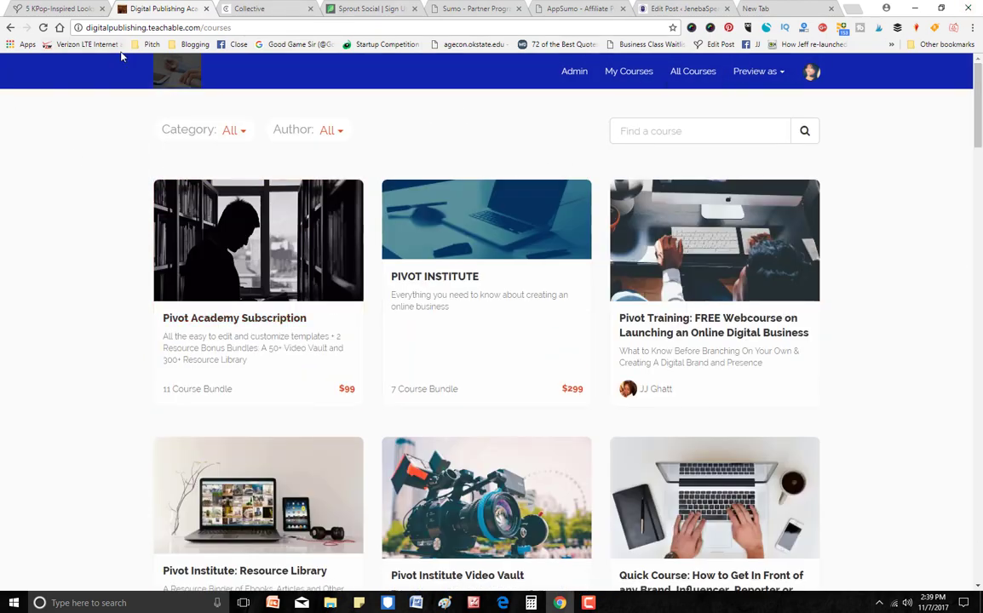
pyautogui.click(10, 28)
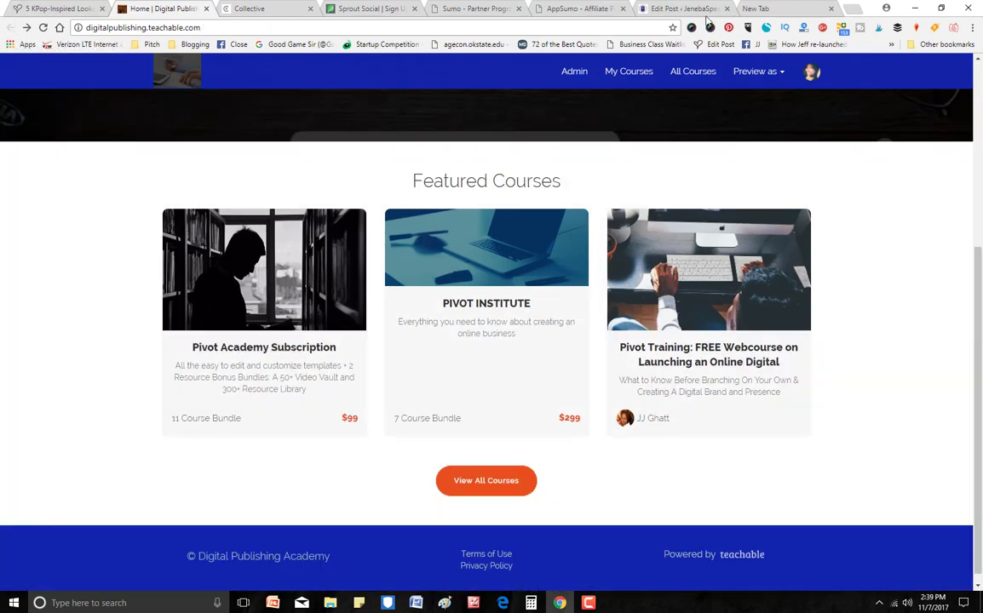
# Return to the 5 KPop-Inspired Looks blog post and view the beginning of the page
pyautogui.click(73, 6)
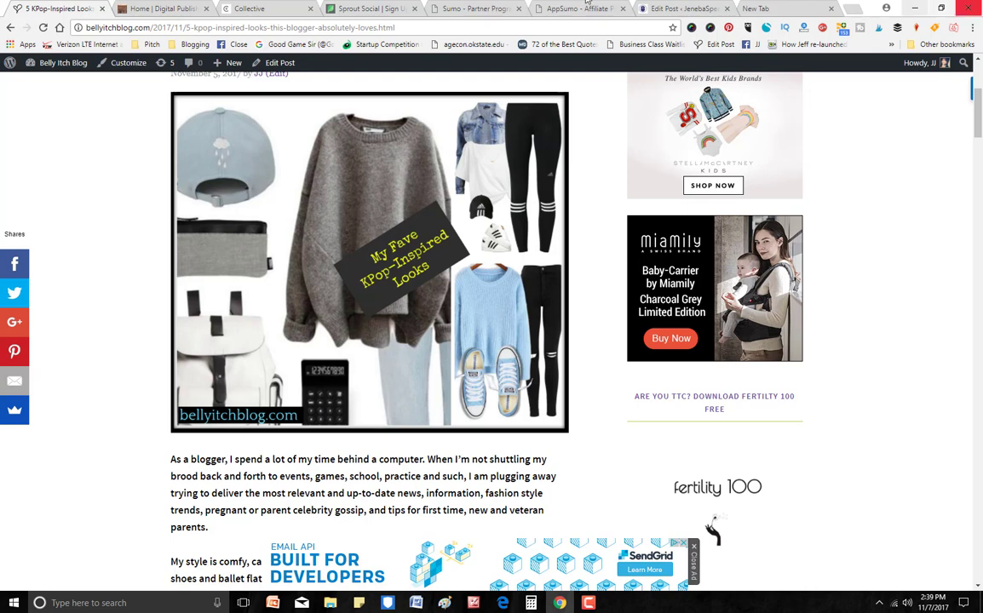
pyautogui.moveTo(204, 168)
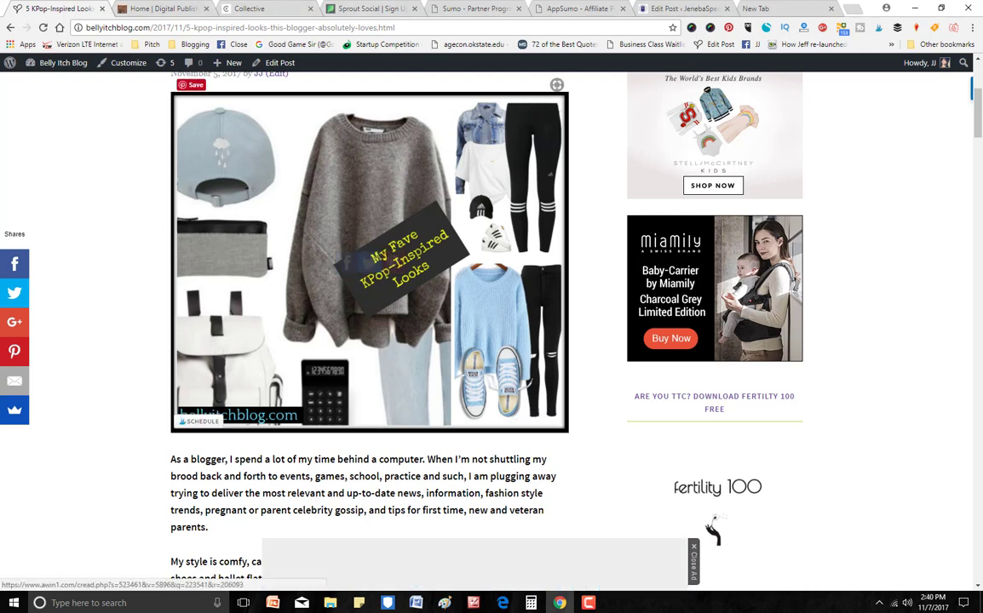
pyautogui.scroll(4, 371, 378)
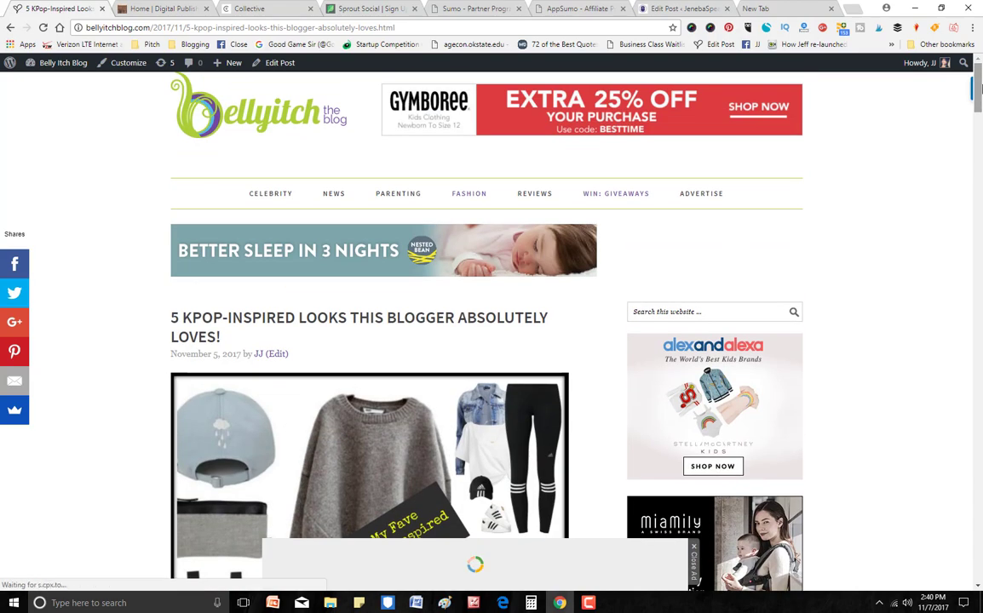